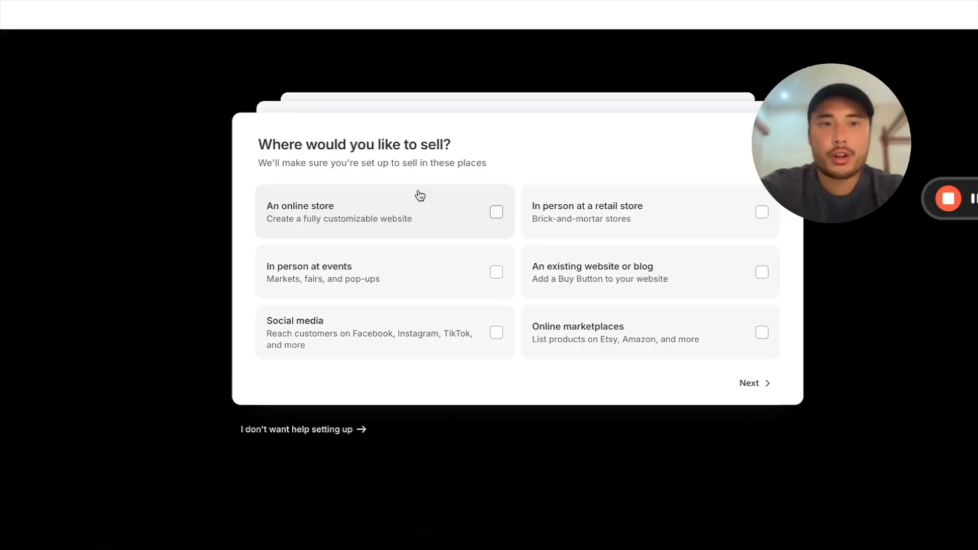
pyautogui.moveTo(835, 170); pyautogui.dragTo(93, 163)
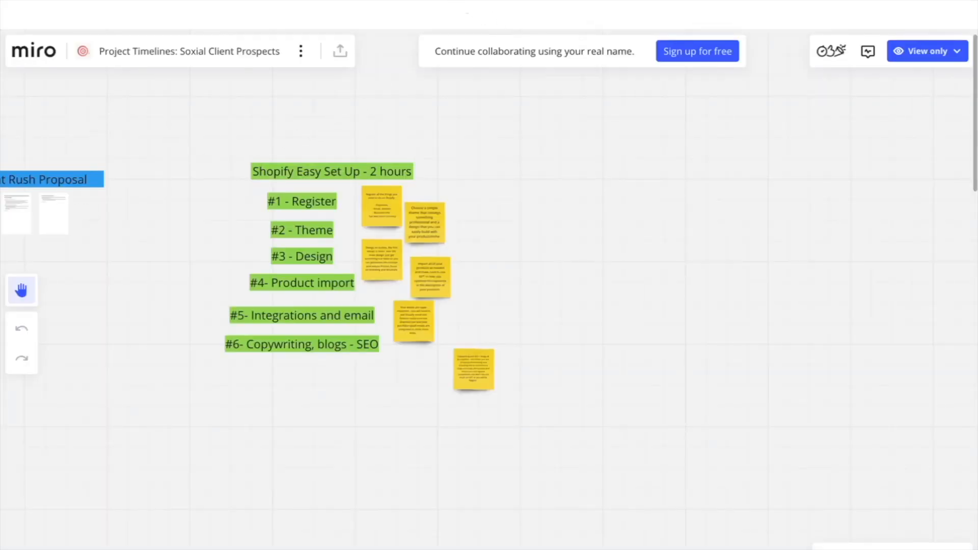
pyautogui.click(463, 4)
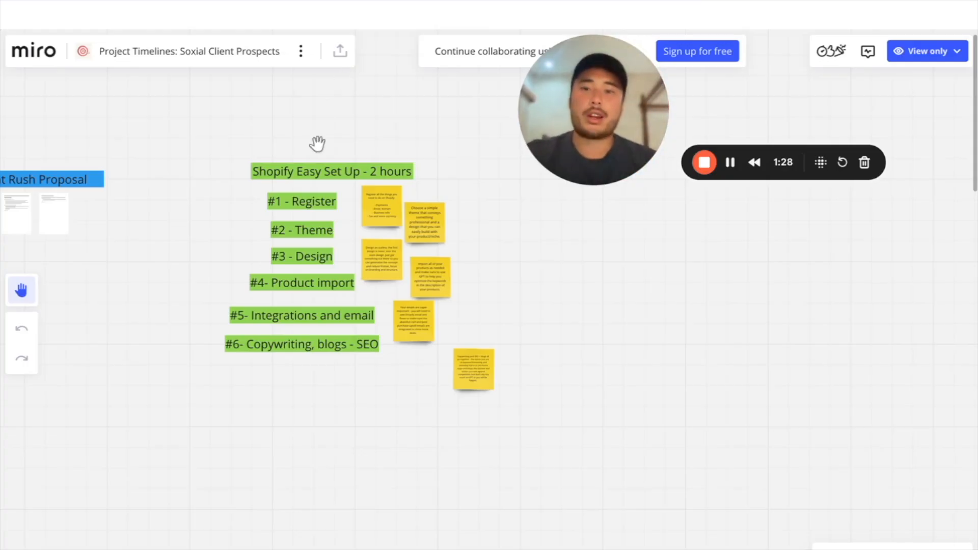
# Examine the Shopify Easy Set Up outline on the Miro board, including the notes for each stage from Register to Copywriting, blogs - SEO
pyautogui.scroll(5, 314, 179)
pyautogui.scroll(-2, 295, 168)
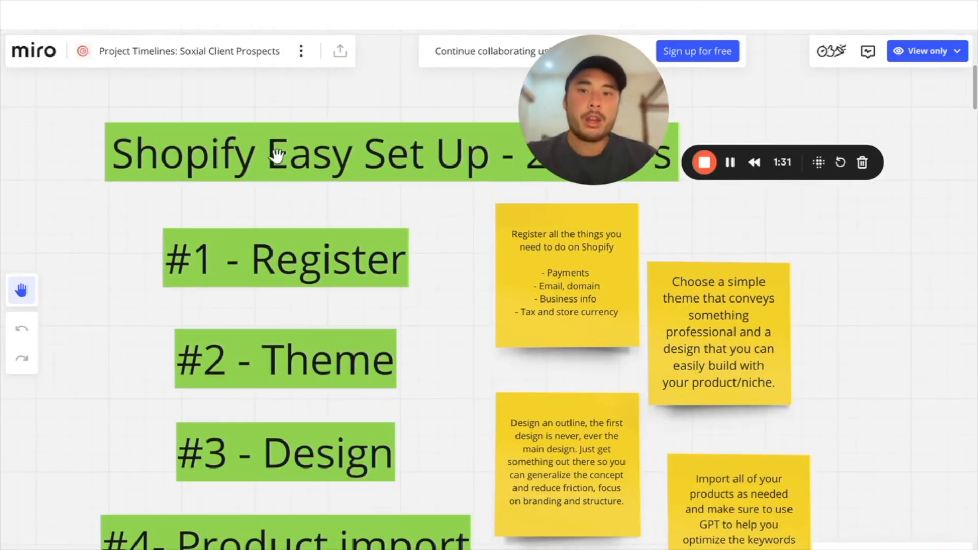
pyautogui.moveTo(264, 203); pyautogui.dragTo(182, 187)
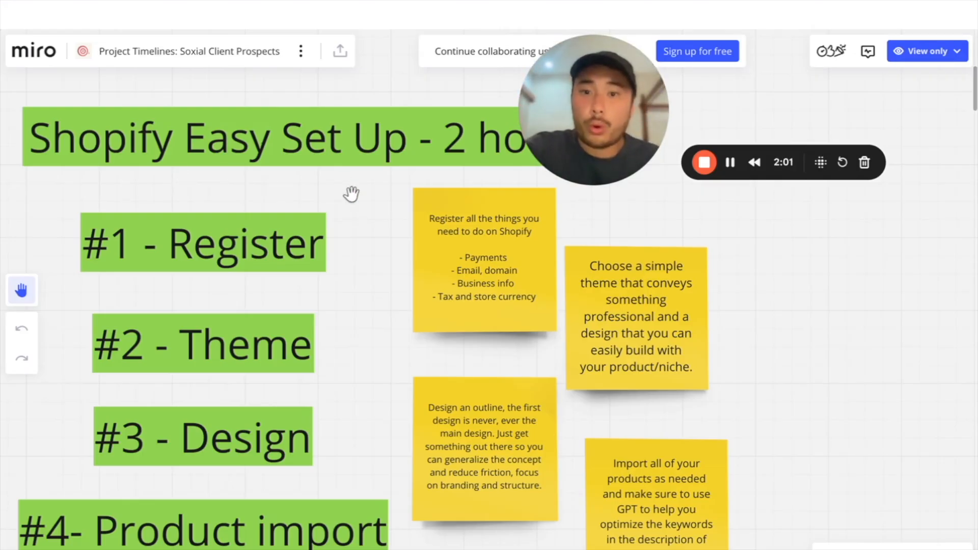
pyautogui.moveTo(349, 283); pyautogui.dragTo(352, 212)
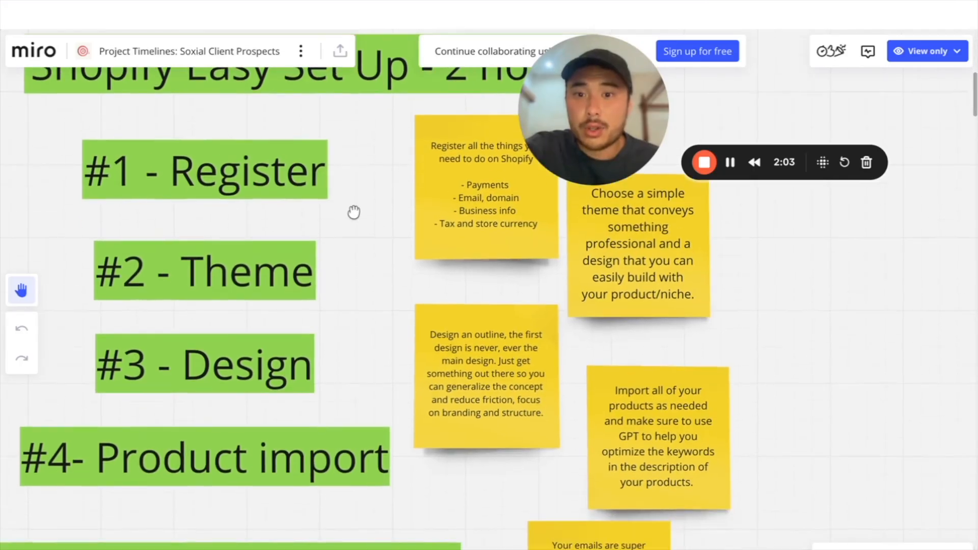
pyautogui.hscroll(3, 353, 240)
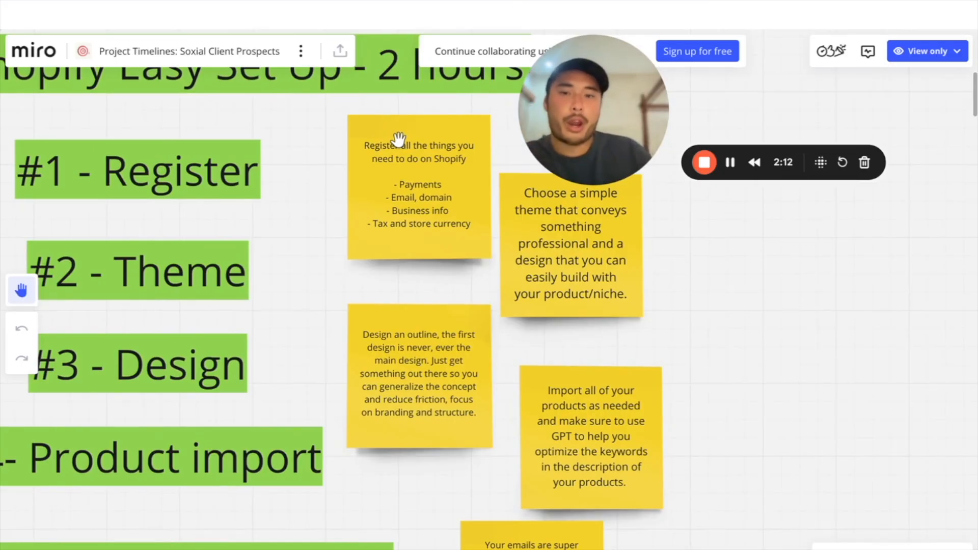
pyautogui.moveTo(393, 285); pyautogui.dragTo(260, 235)
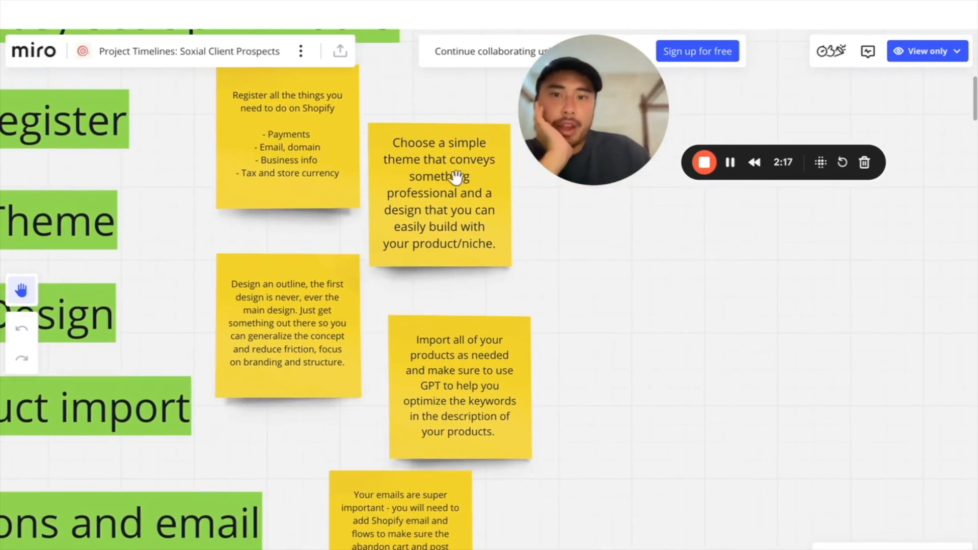
pyautogui.moveTo(196, 225); pyautogui.dragTo(194, 190)
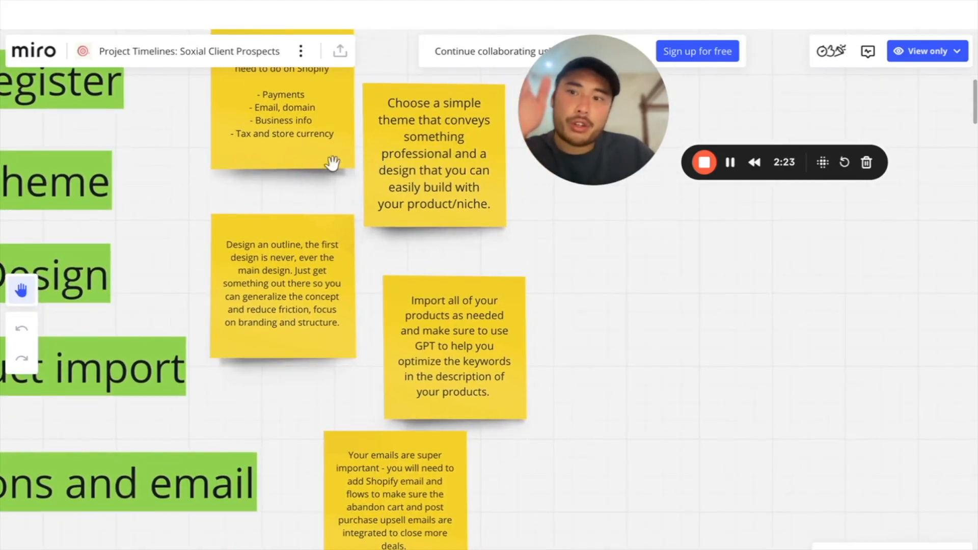
pyautogui.moveTo(231, 210); pyautogui.dragTo(351, 173)
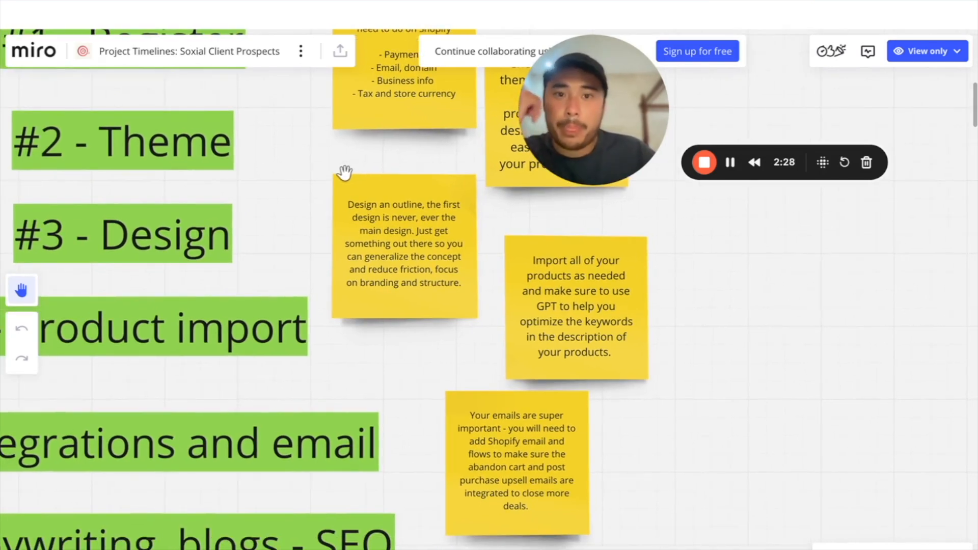
pyautogui.moveTo(286, 227); pyautogui.dragTo(258, 201)
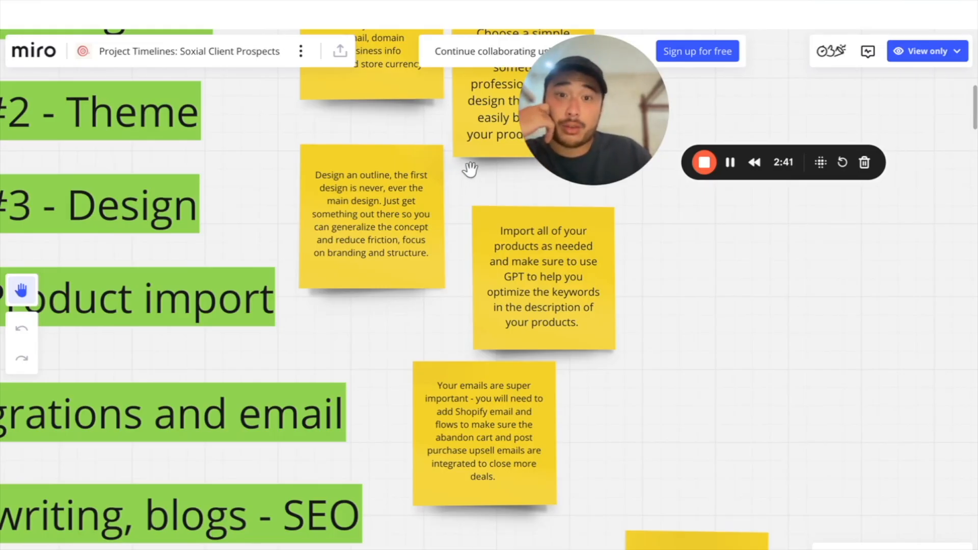
pyautogui.moveTo(481, 200); pyautogui.dragTo(408, 174)
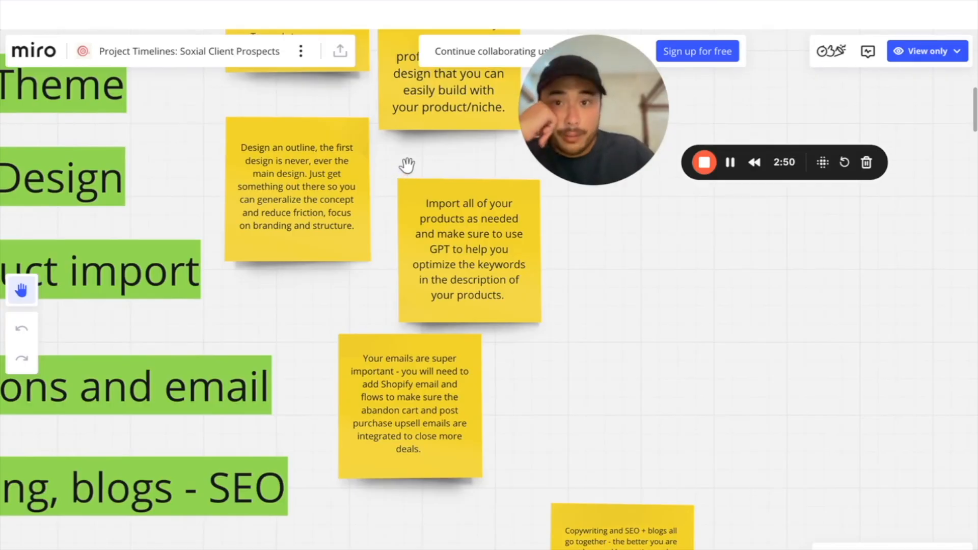
pyautogui.scroll(-1, 410, 162)
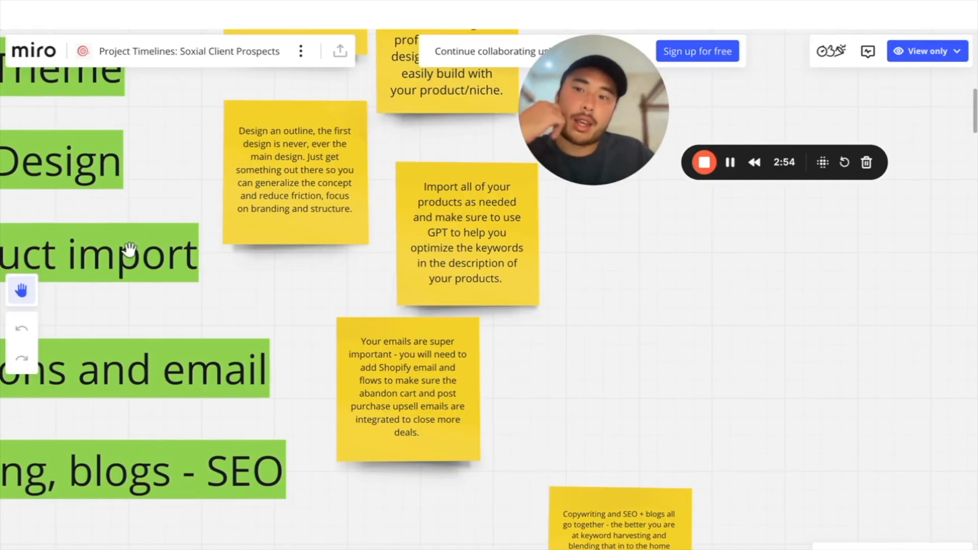
pyautogui.moveTo(172, 212); pyautogui.dragTo(406, 190)
pyautogui.moveTo(488, 268); pyautogui.dragTo(473, 192)
pyautogui.moveTo(367, 222); pyautogui.dragTo(451, 200)
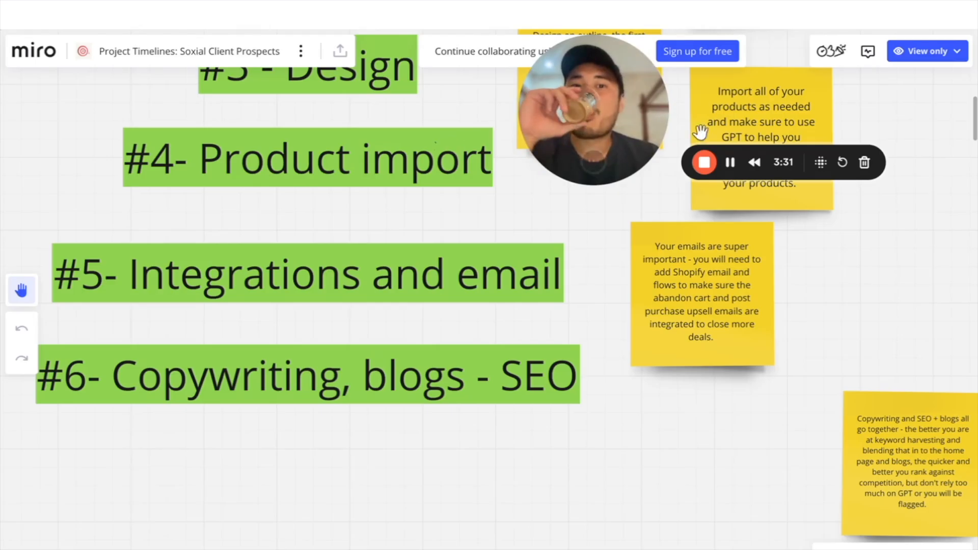
pyautogui.click(730, 162)
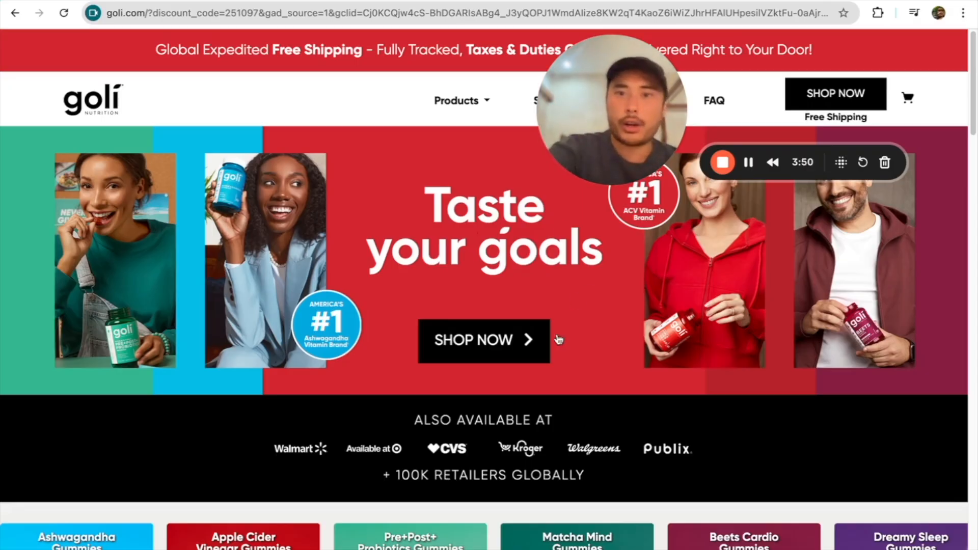
# Examine the Goli home page from the hero banner down to the footer as an example of store design
pyautogui.scroll(-5, 475, 320)
pyautogui.scroll(-5, 475, 320)
pyautogui.scroll(10, 407, 326)
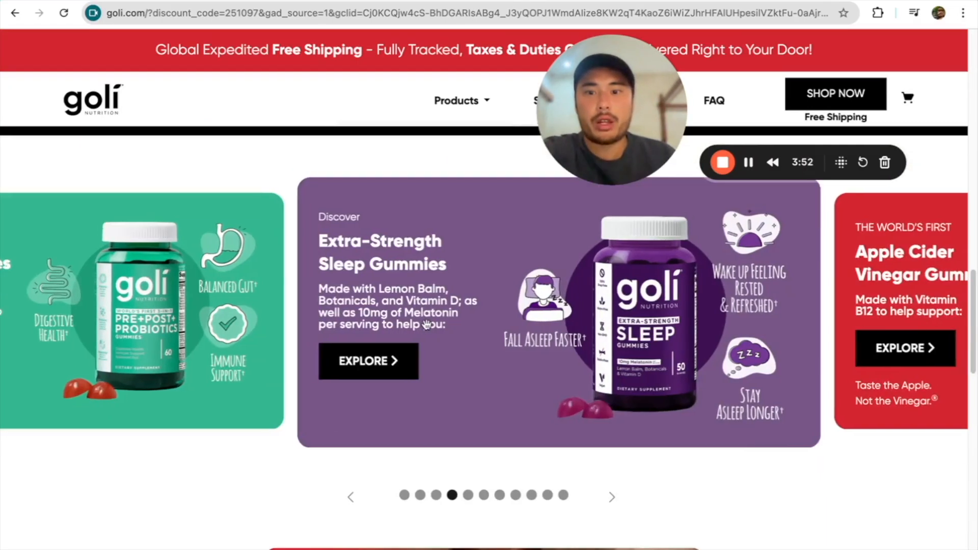
pyautogui.scroll(-8, 331, 331)
pyautogui.scroll(2, 262, 334)
pyautogui.scroll(5, 261, 334)
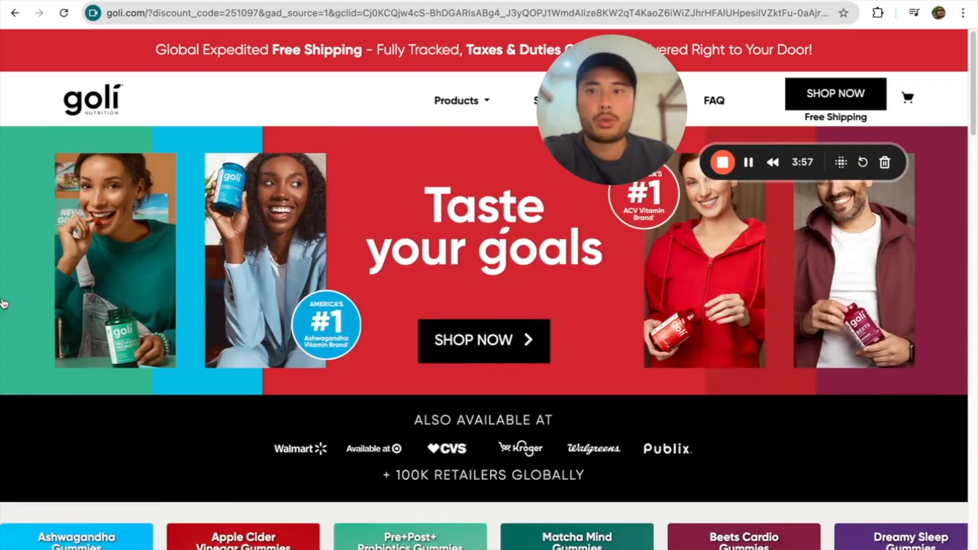
pyautogui.scroll(-20, 554, 183)
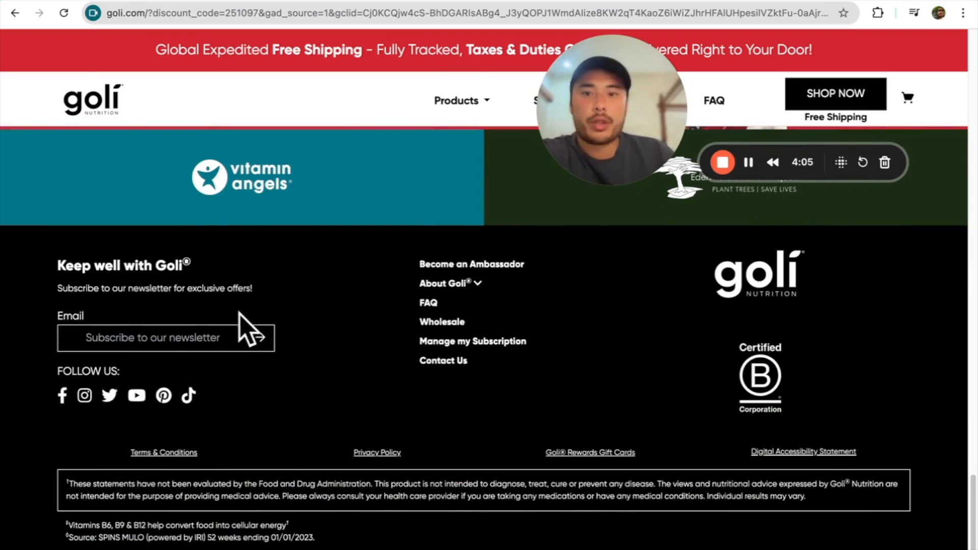
pyautogui.scroll(15, 253, 323)
pyautogui.scroll(10, 288, 301)
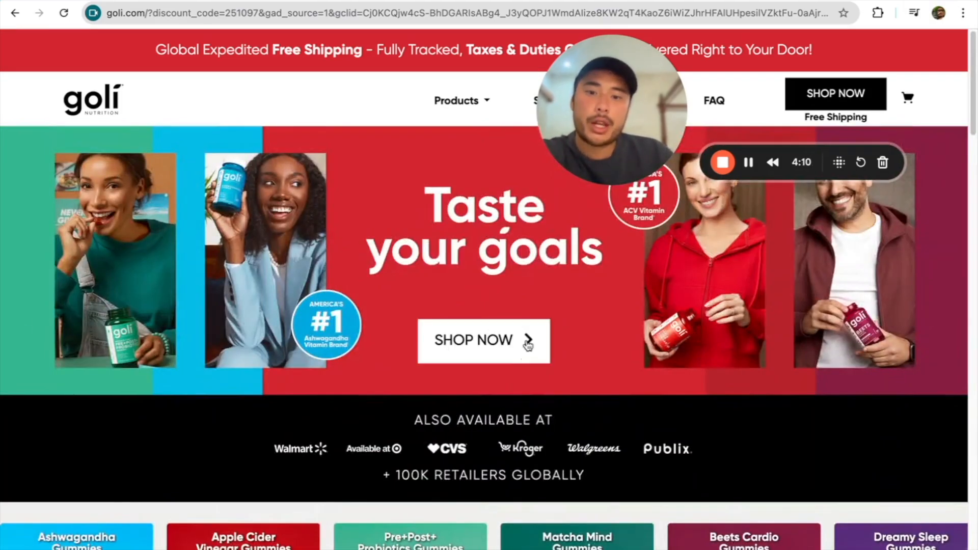
# Return to the Shopify signup page and choose online marketplaces and an online store as the places to sell
pyautogui.moveTo(595, 98); pyautogui.dragTo(198, 142)
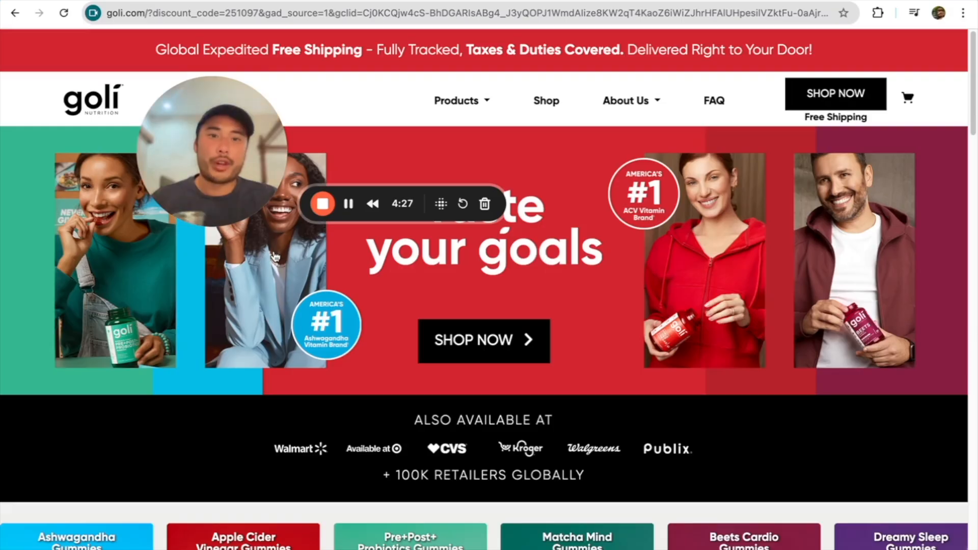
pyautogui.hotkey('ctrl', 'shift', 'Tab')
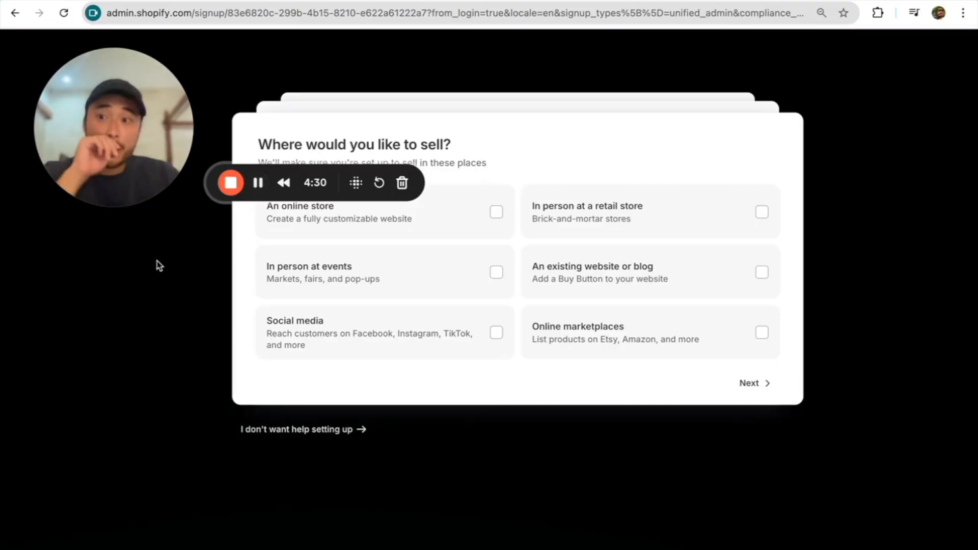
pyautogui.moveTo(136, 125); pyautogui.dragTo(112, 403)
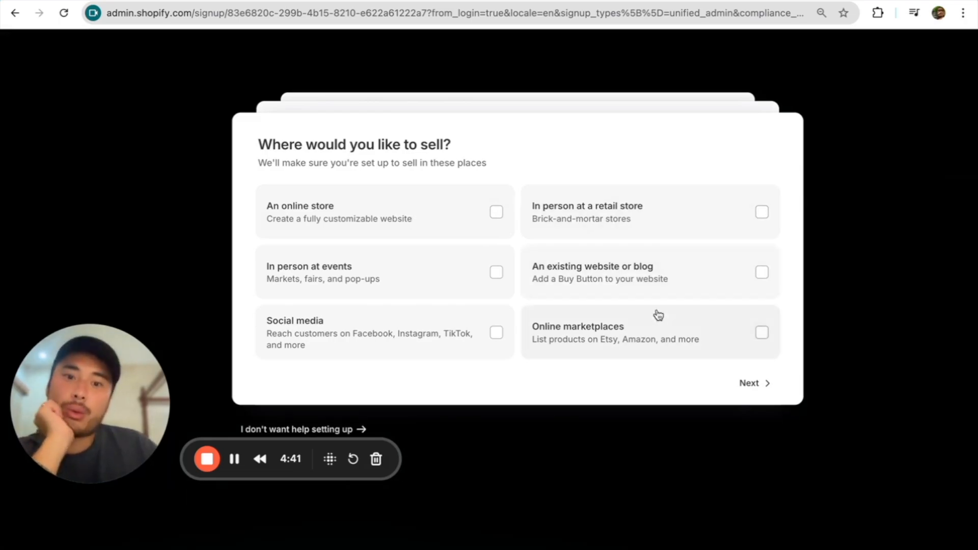
pyautogui.click(759, 332)
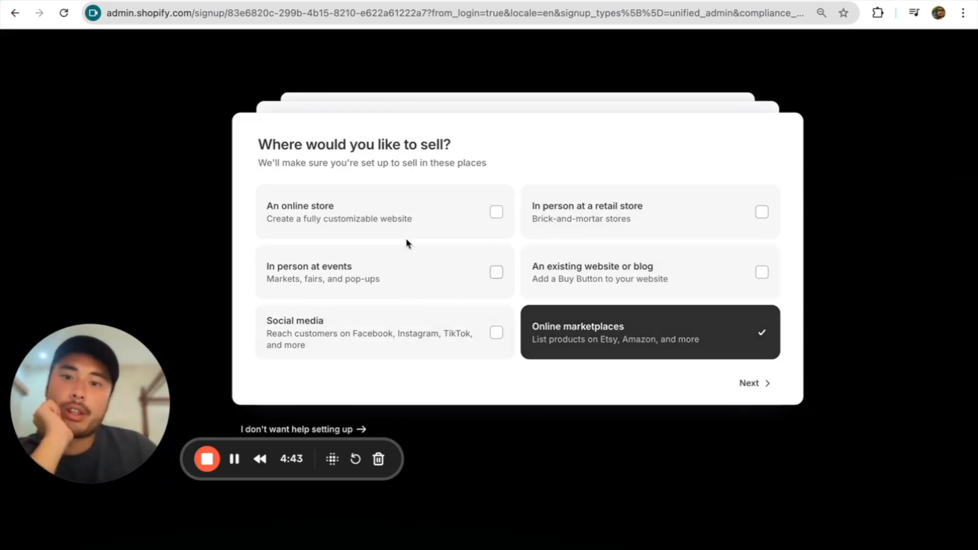
pyautogui.click(421, 224)
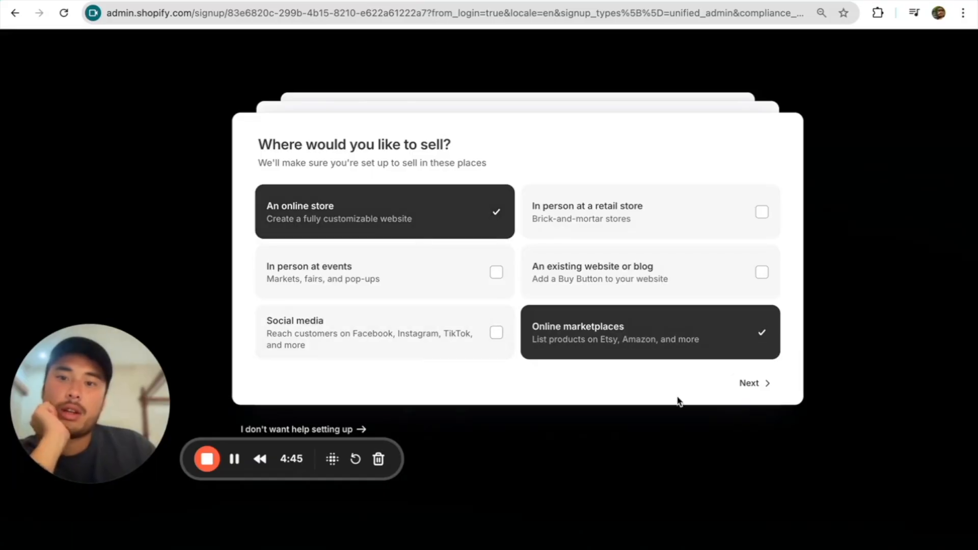
pyautogui.click(753, 390)
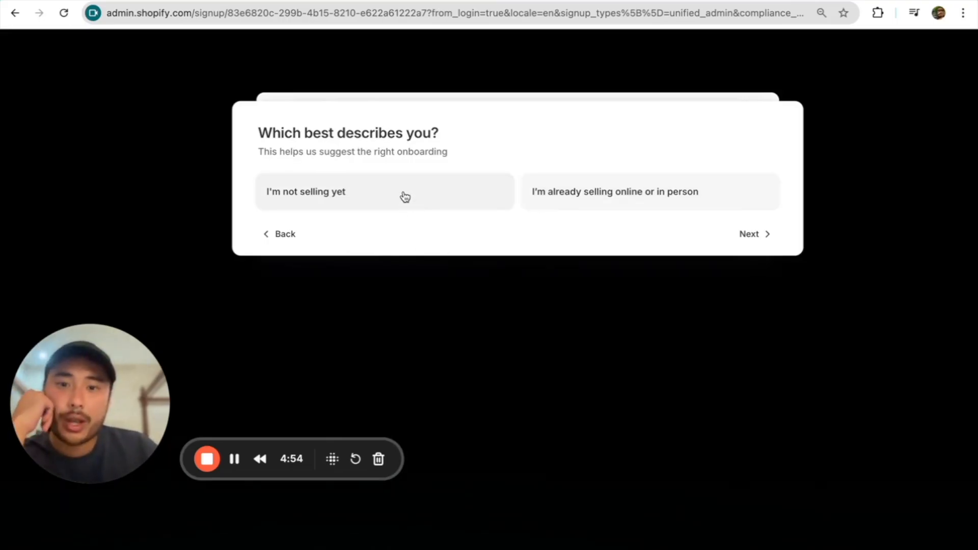
# Answer the signup questions with "I'm not selling yet" and "Products I buy or make myself"
pyautogui.click(397, 212)
pyautogui.click(745, 234)
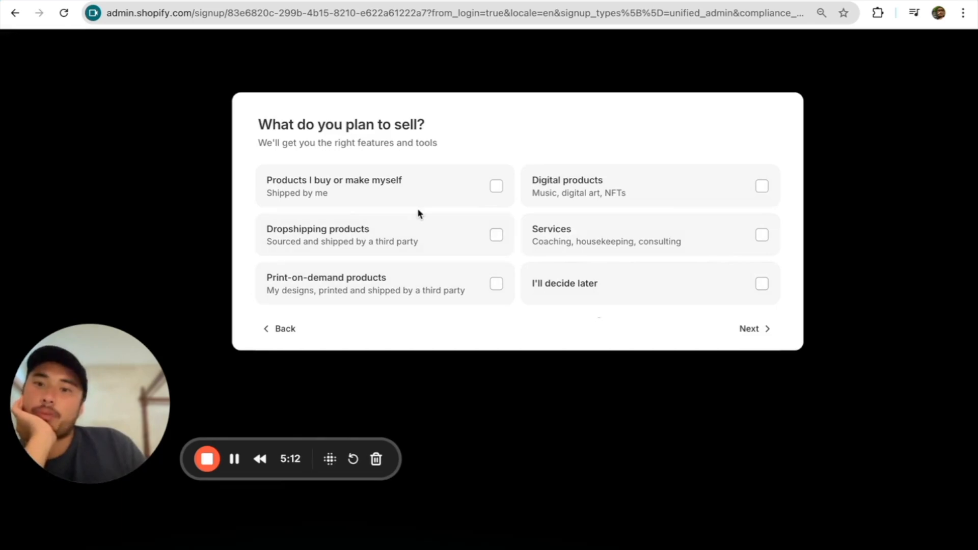
pyautogui.click(411, 195)
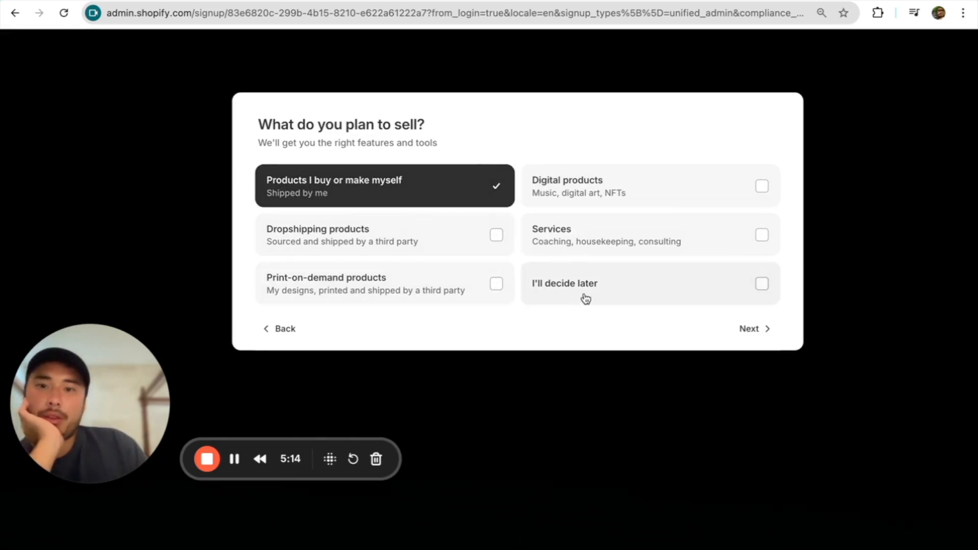
pyautogui.click(768, 331)
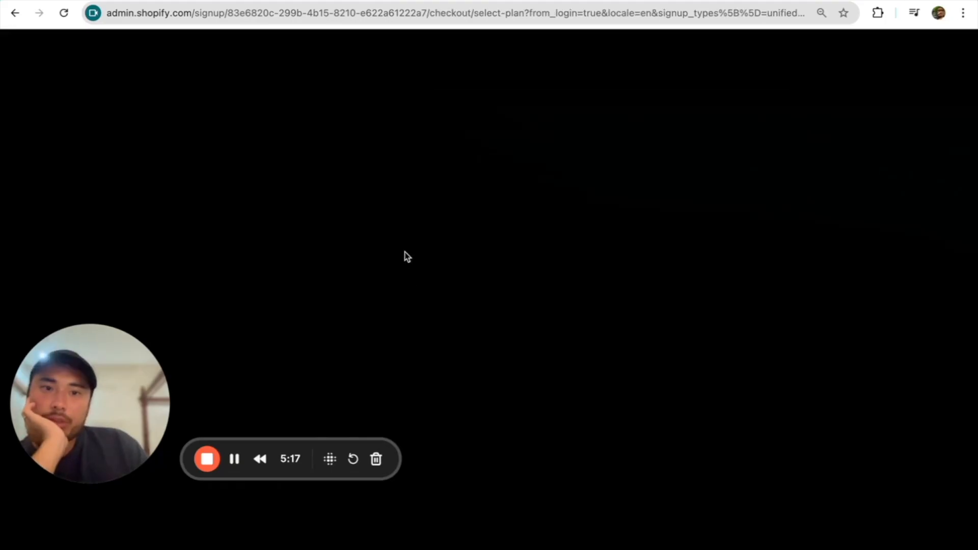
# Skip the plan selection to decide on a plan later and enter the store admin
pyautogui.scroll(-3, 379, 359)
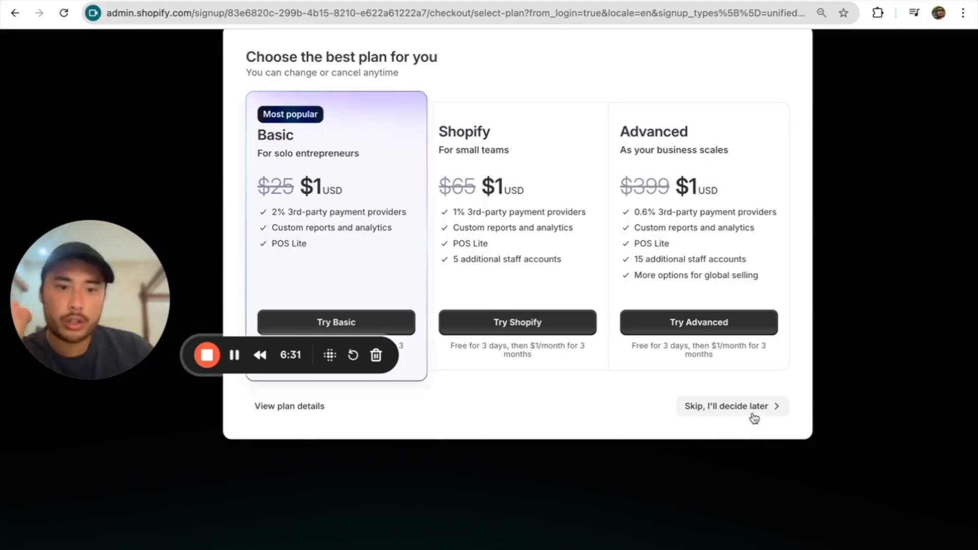
pyautogui.click(761, 407)
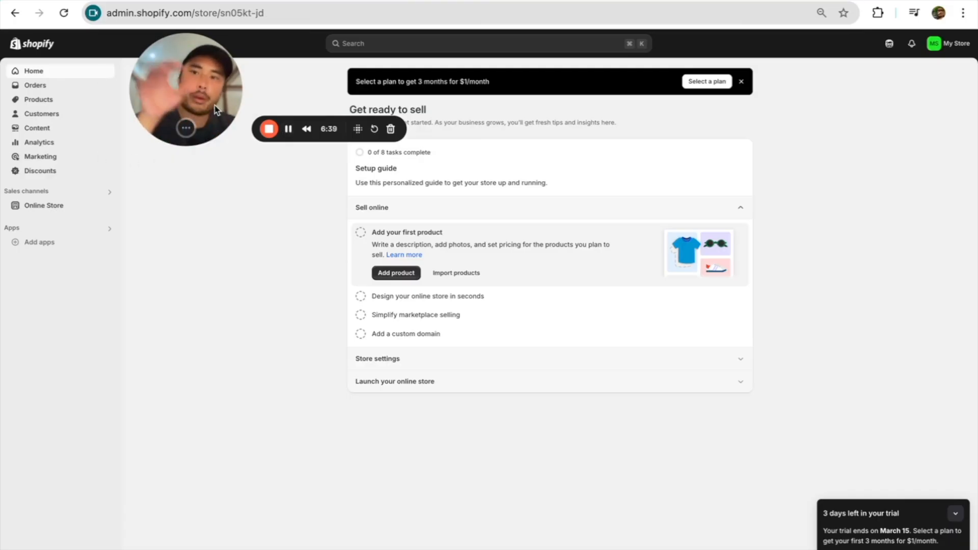
pyautogui.moveTo(215, 103); pyautogui.dragTo(170, 337)
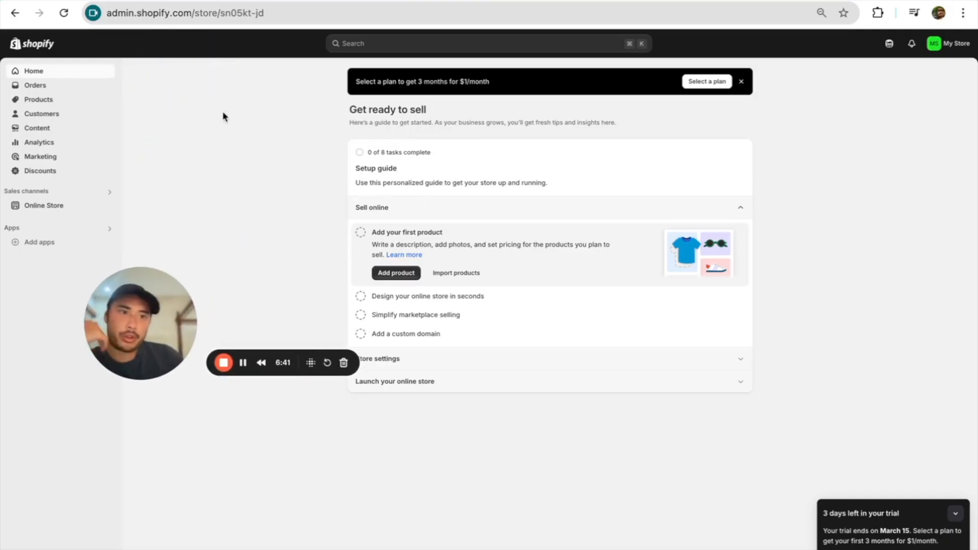
pyautogui.click(940, 53)
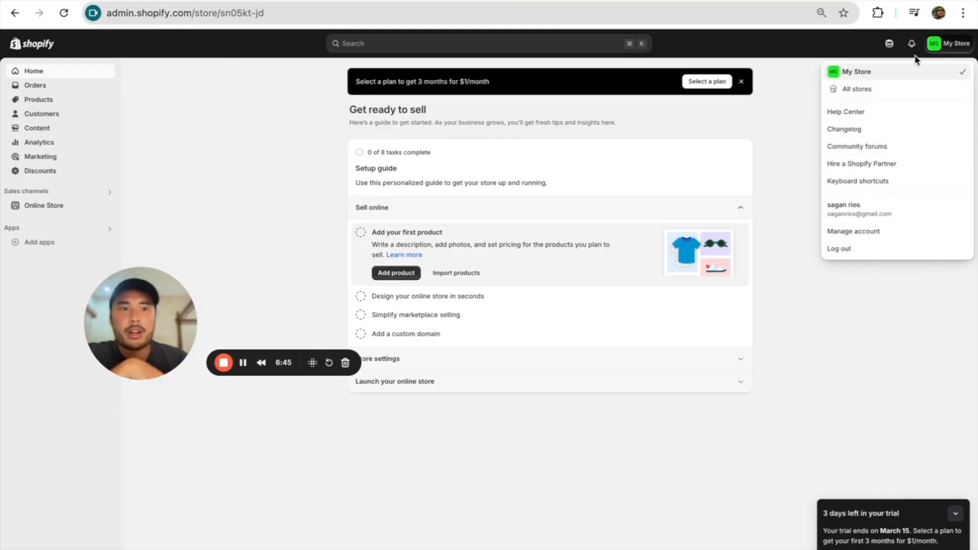
pyautogui.click(935, 46)
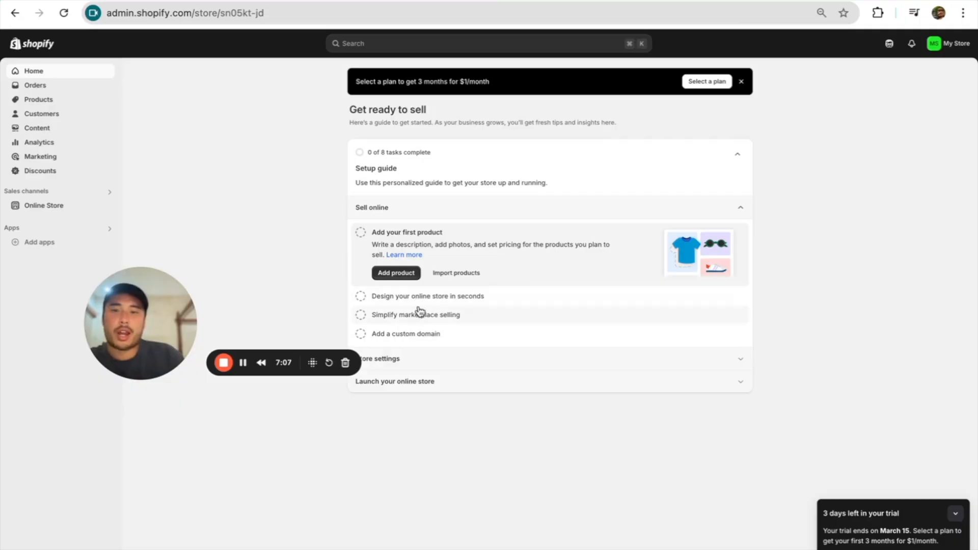
# Open the store's general settings
pyautogui.click(50, 544)
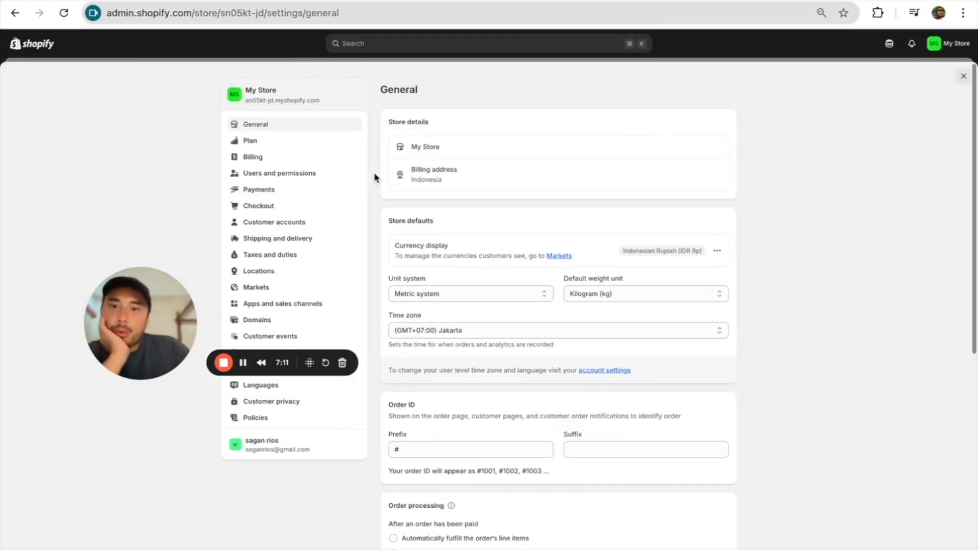
pyautogui.click(716, 179)
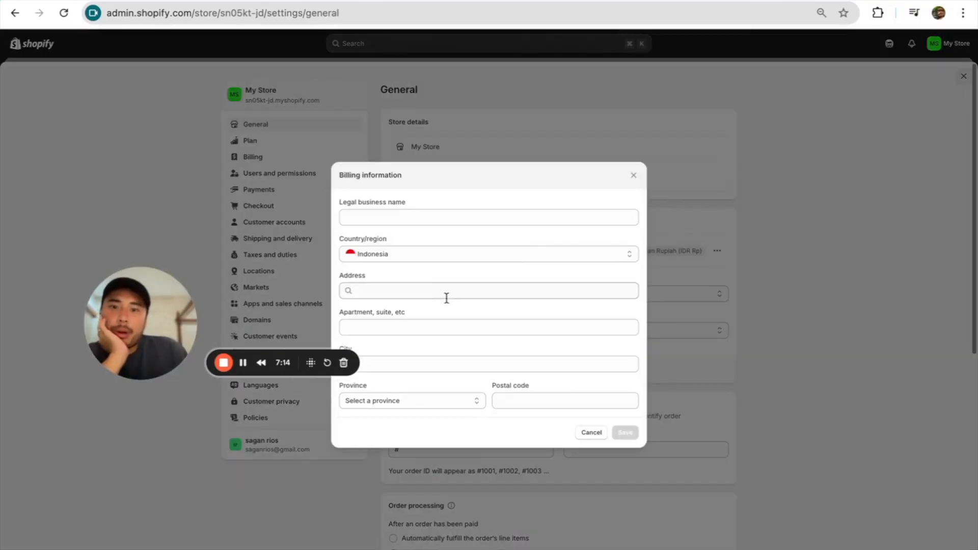
pyautogui.click(369, 216)
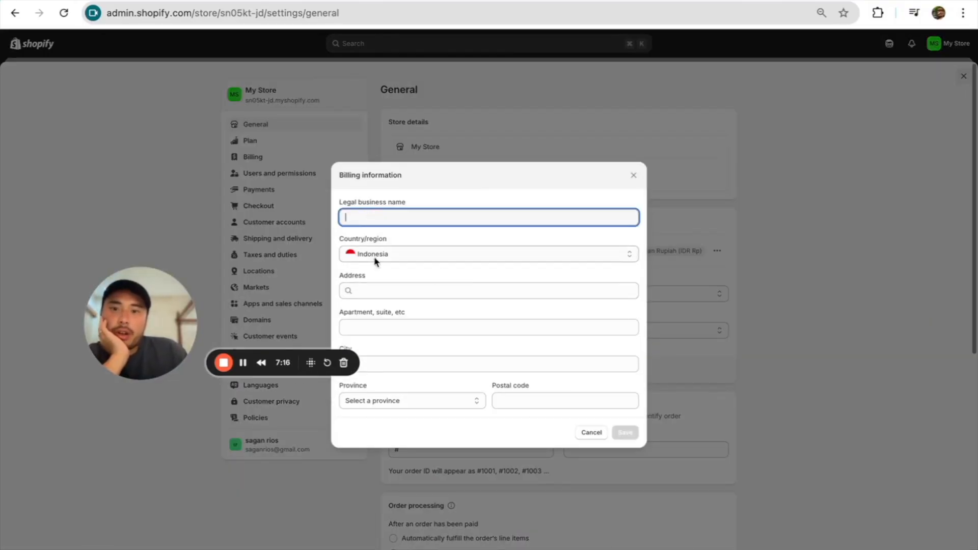
pyautogui.write('Goli nutritions')
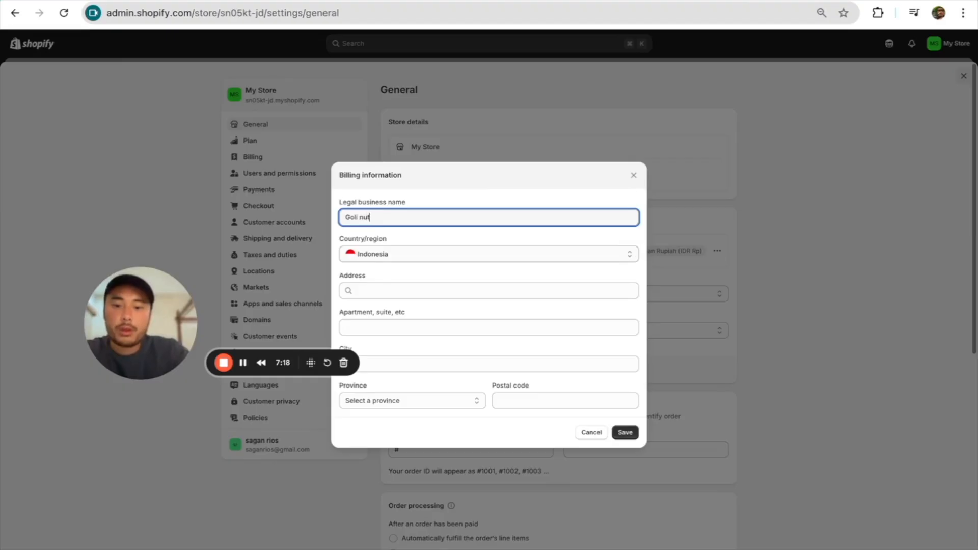
pyautogui.click(404, 246)
pyautogui.scroll(-15, 460, 345)
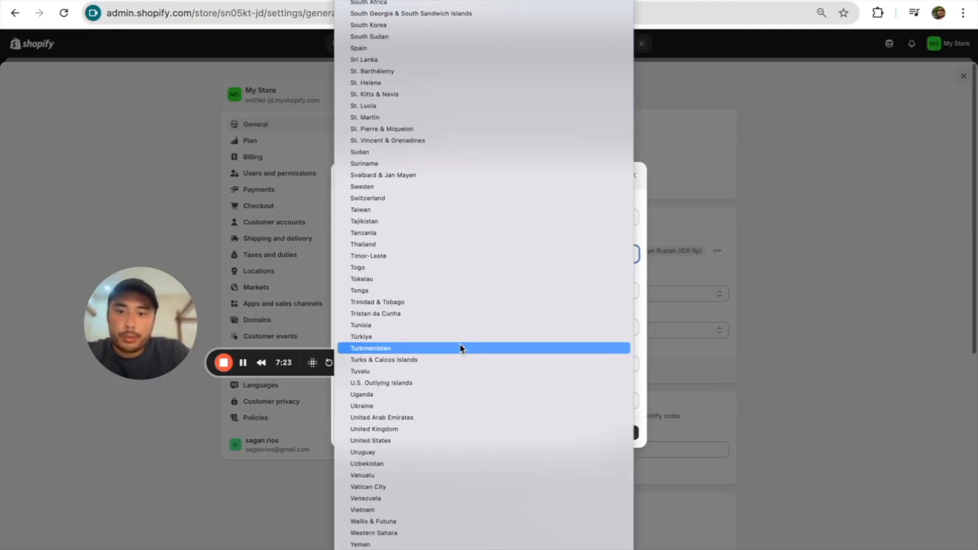
pyautogui.click(415, 441)
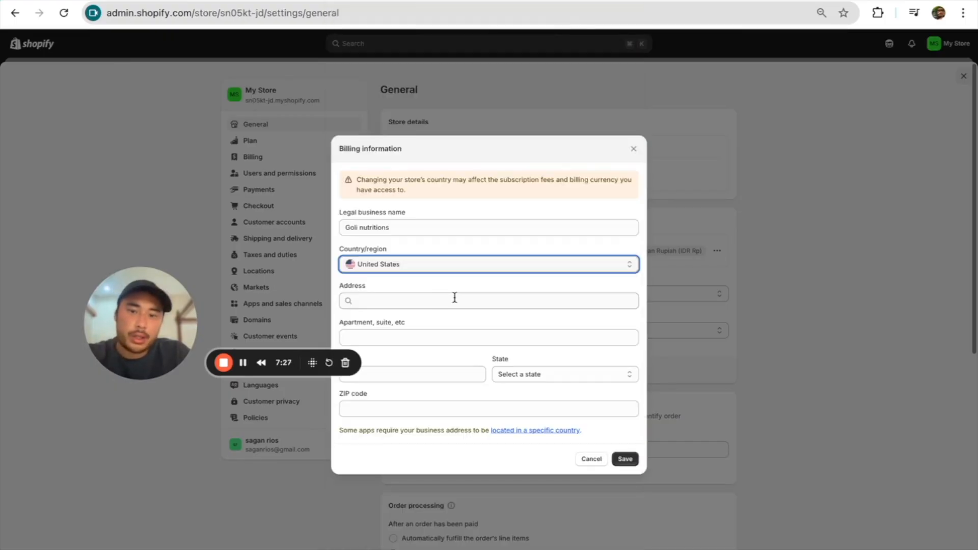
pyautogui.click(530, 375)
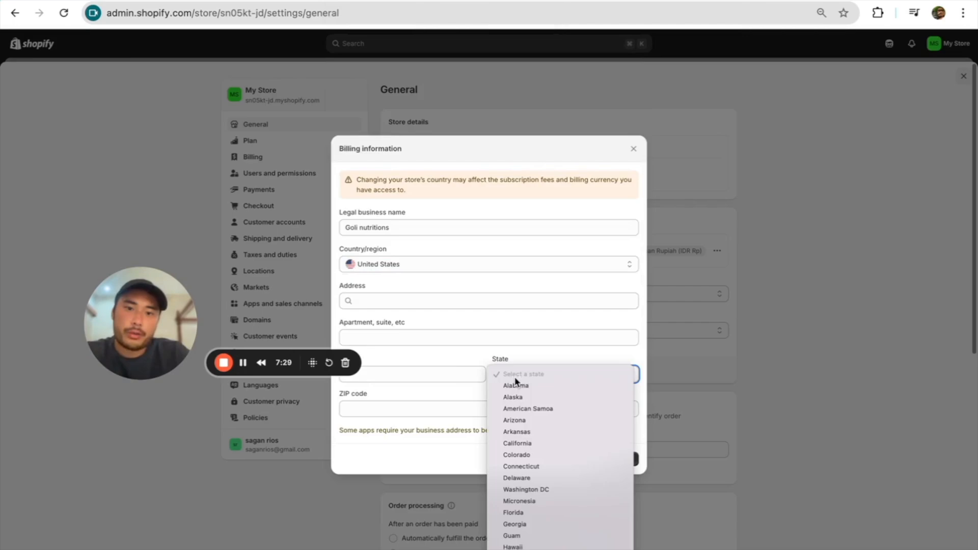
pyautogui.scroll(-10, 543, 458)
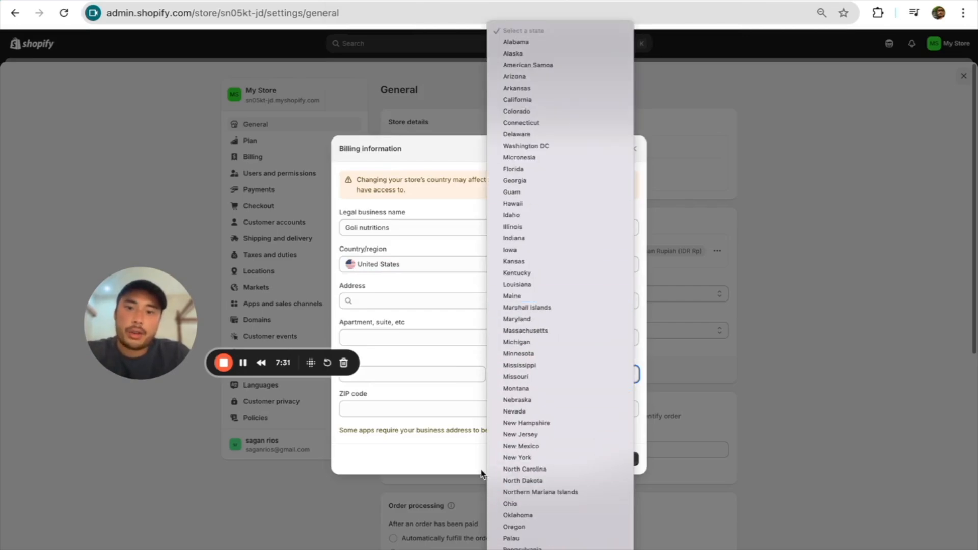
pyautogui.click(425, 450)
pyautogui.click(590, 458)
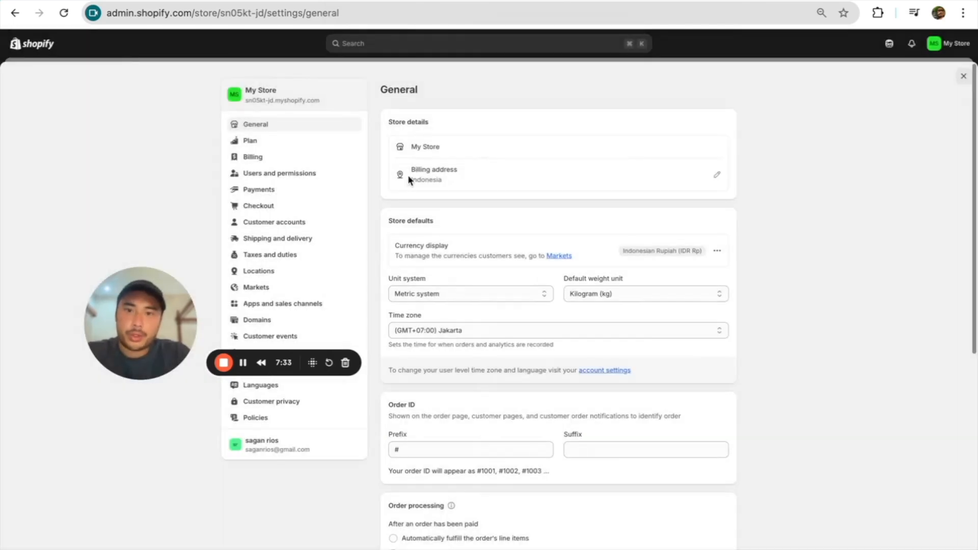
# Review the general settings from the store defaults and currency display options down to order processing and the resources section
pyautogui.scroll(-2, 484, 311)
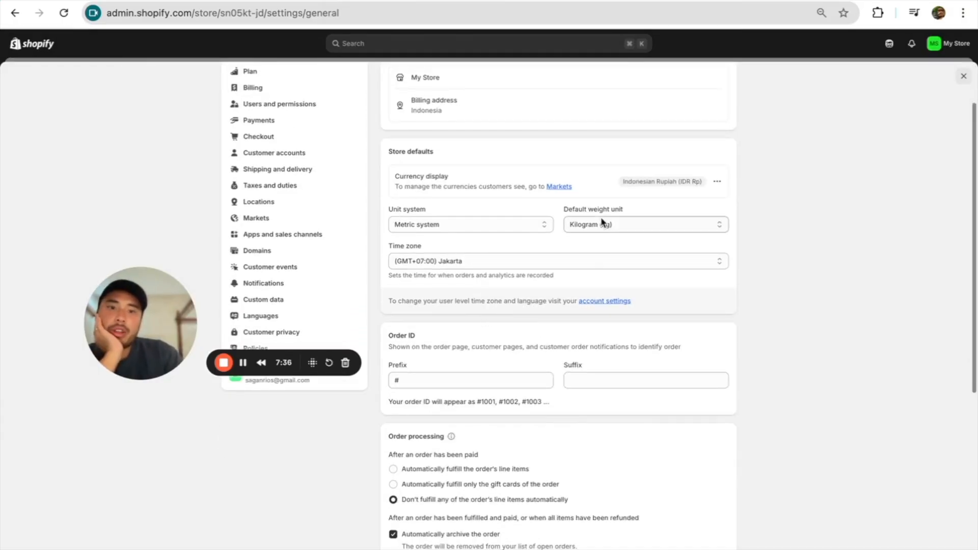
pyautogui.moveTo(397, 177); pyautogui.dragTo(466, 180)
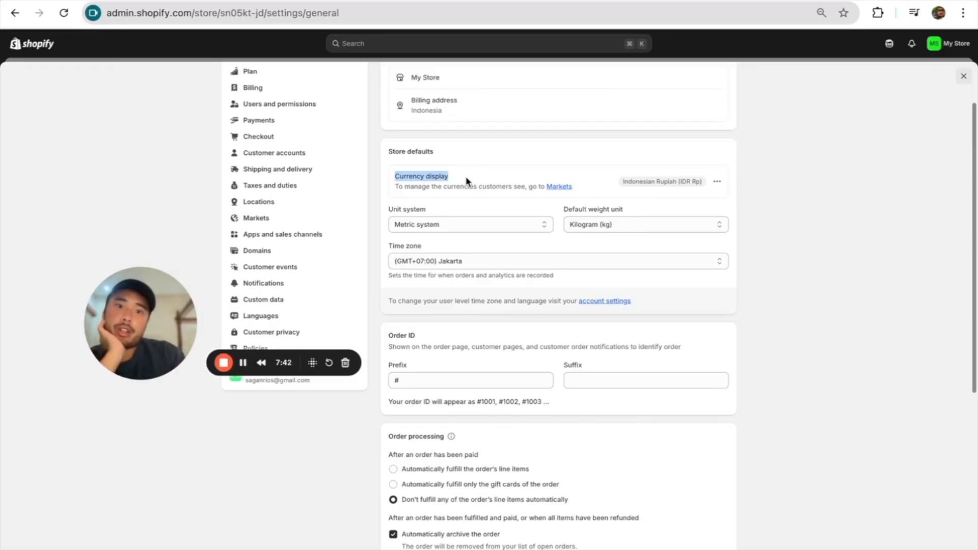
pyautogui.click(718, 185)
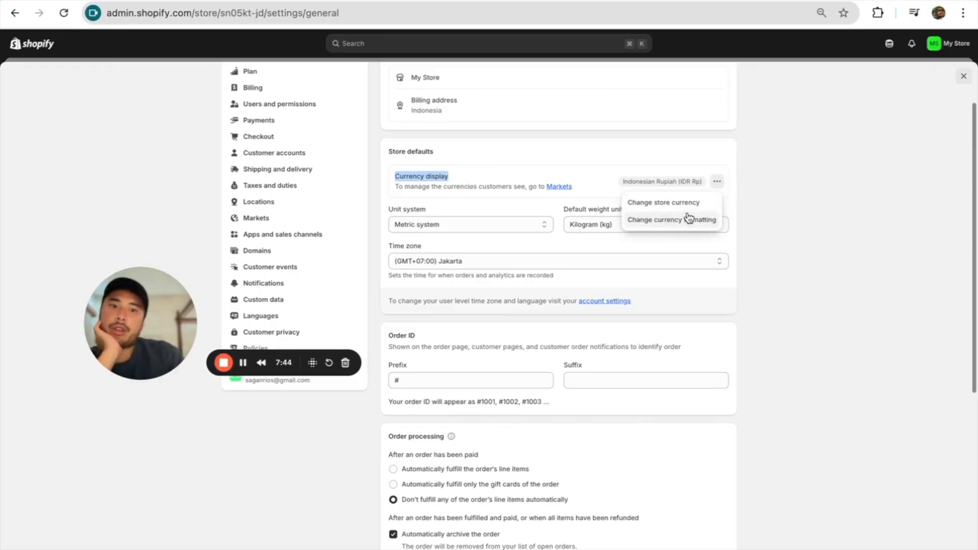
pyautogui.click(610, 202)
pyautogui.scroll(3, 588, 172)
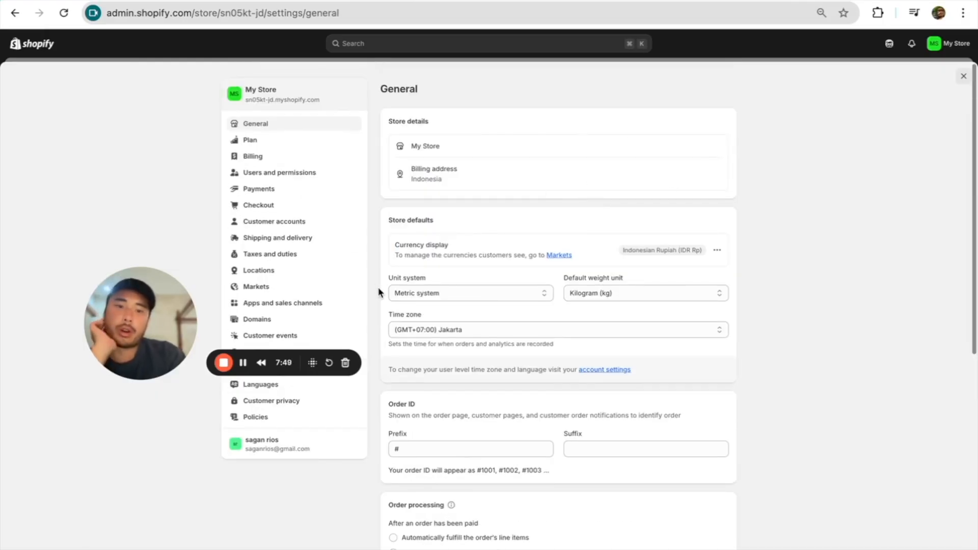
pyautogui.scroll(-8, 396, 355)
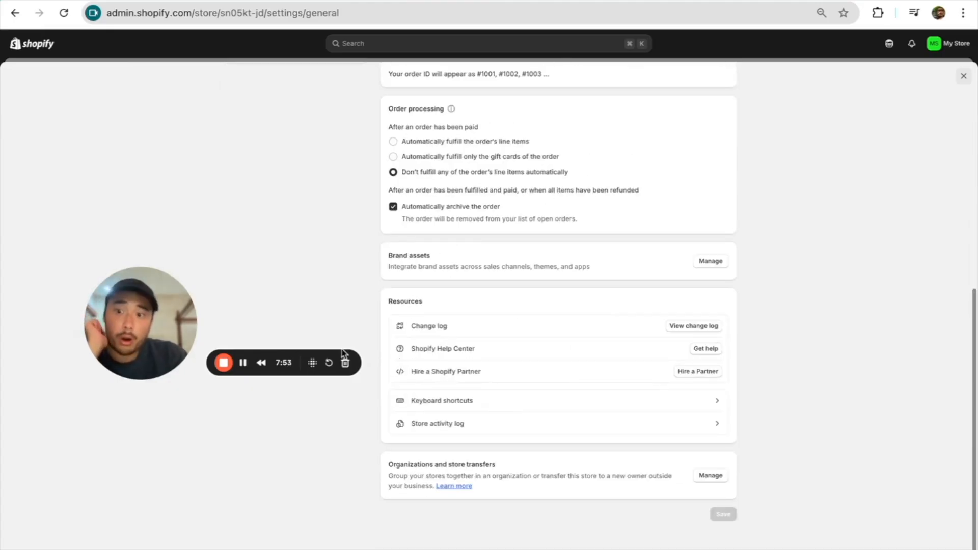
pyautogui.scroll(10, 283, 283)
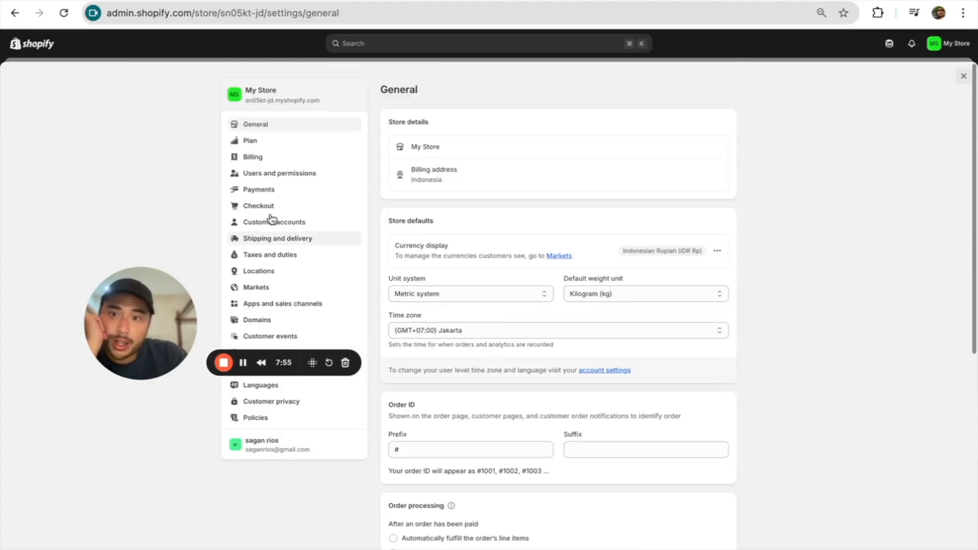
# Look over the store's plan and billing settings, including the current billing cycle and subscriptions
pyautogui.click(269, 164)
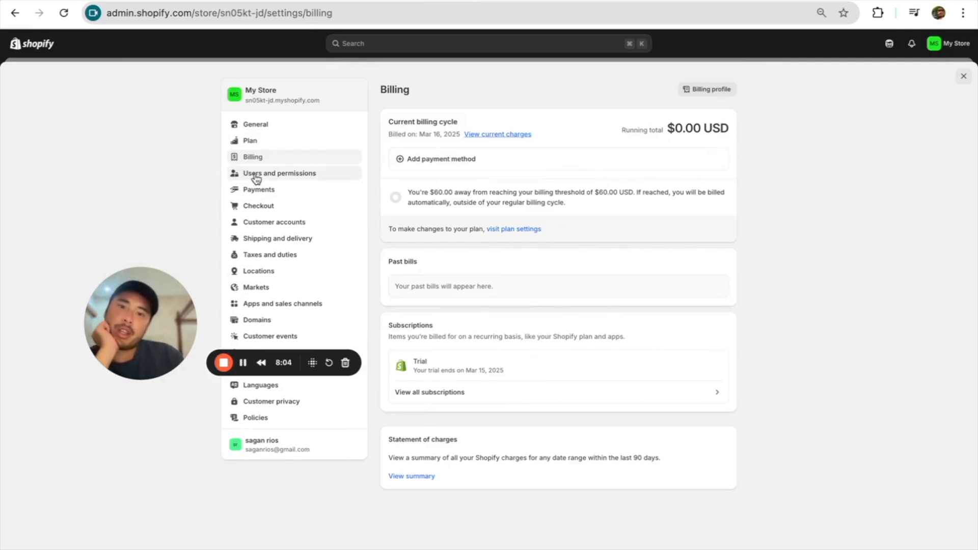
pyautogui.click(285, 141)
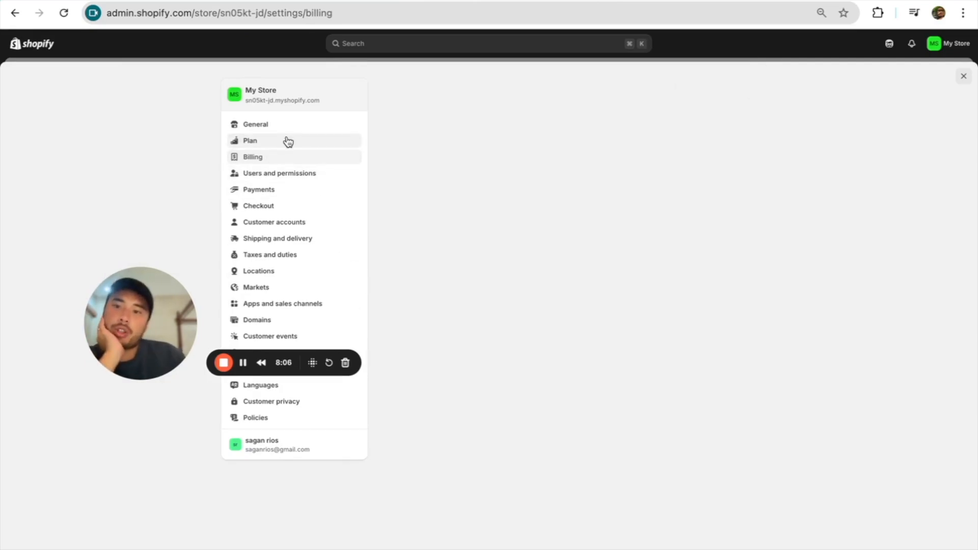
pyautogui.click(283, 156)
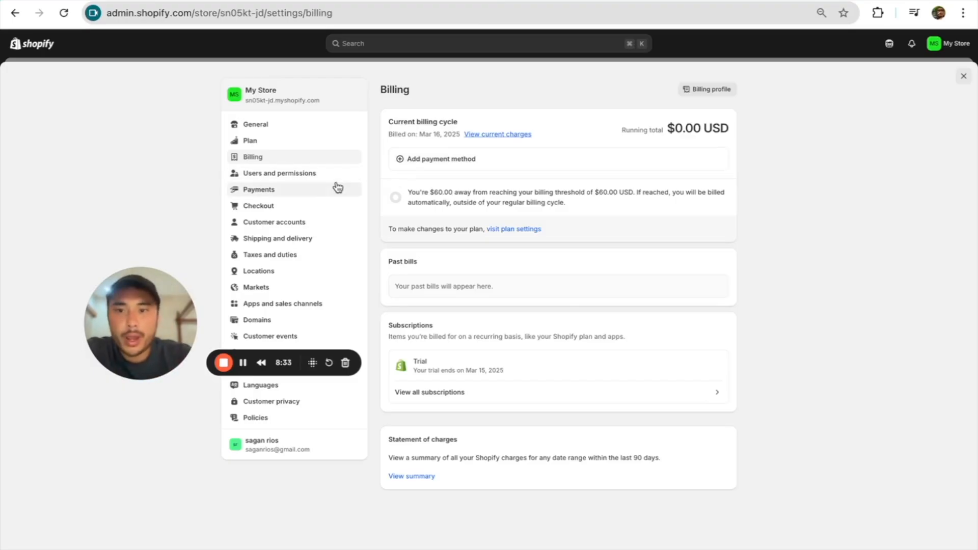
# Review the users and permissions settings, covering the store owner, staff accounts, collaborators and login services
pyautogui.click(316, 178)
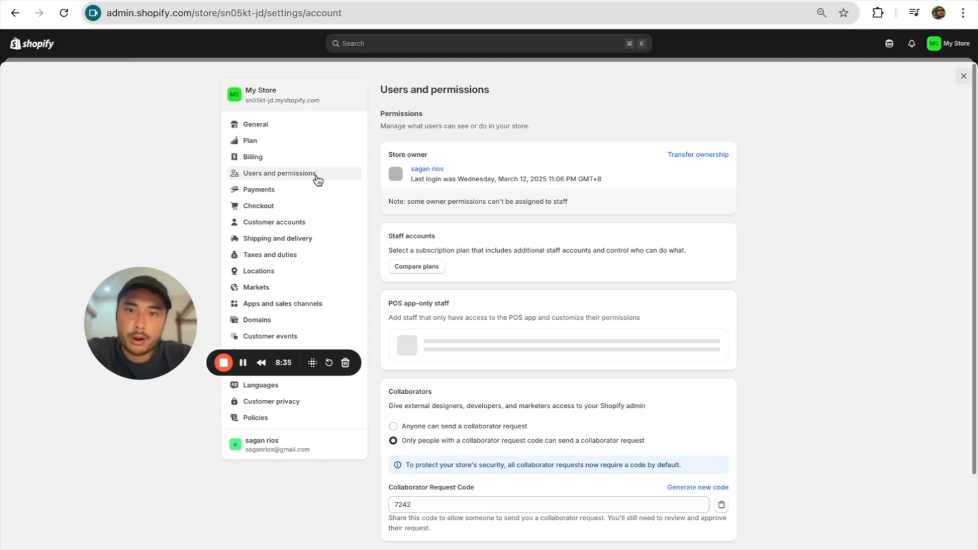
pyautogui.click(309, 197)
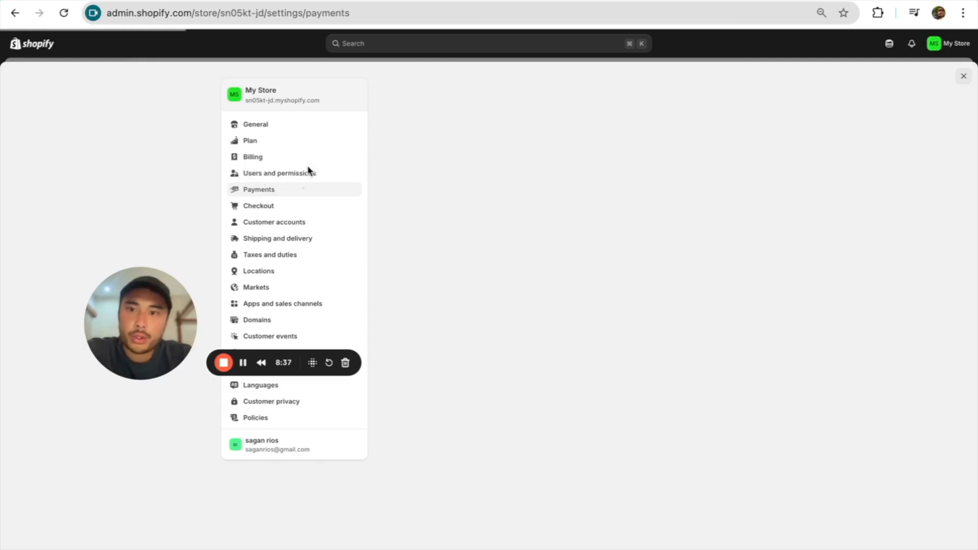
pyautogui.click(311, 176)
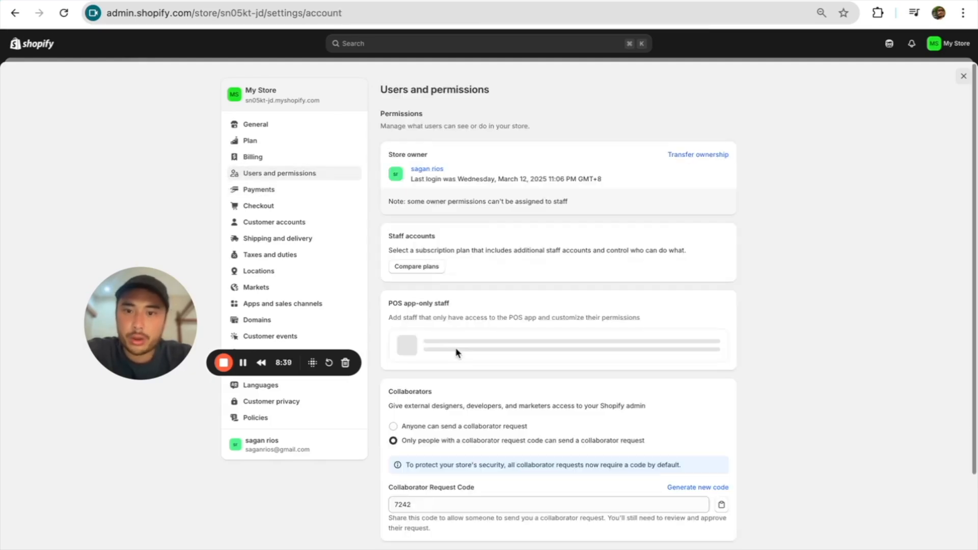
pyautogui.scroll(-3, 456, 347)
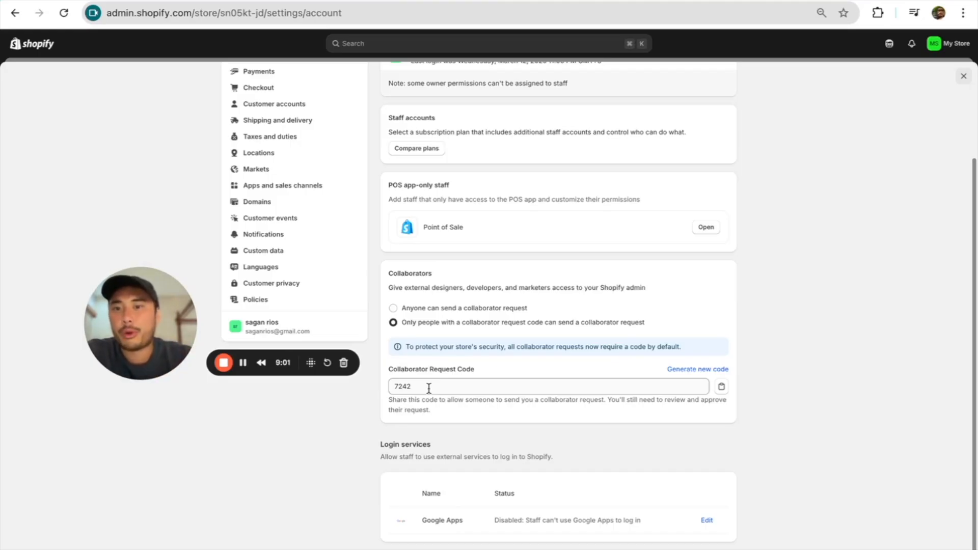
pyautogui.scroll(3, 323, 233)
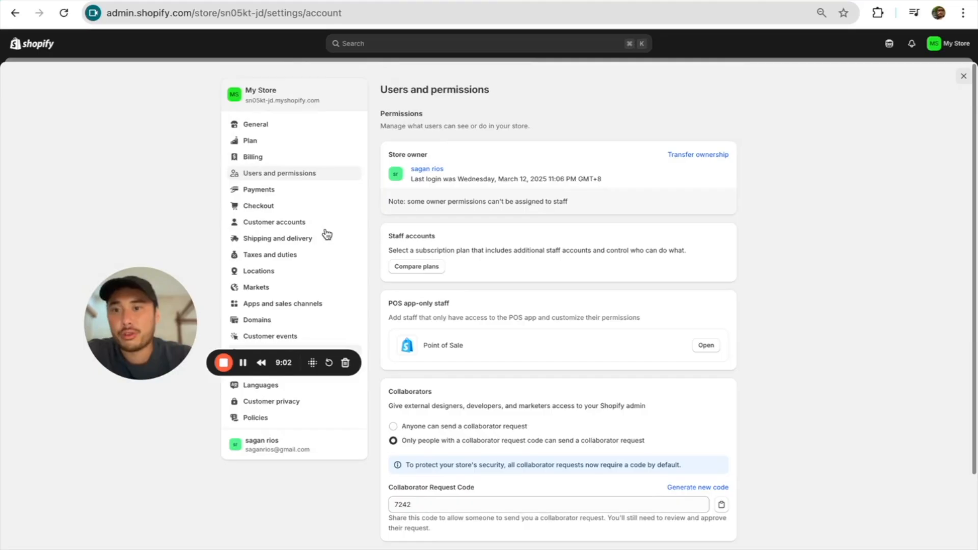
# Review the payments settings and browse the full list of third-party payment providers
pyautogui.click(303, 192)
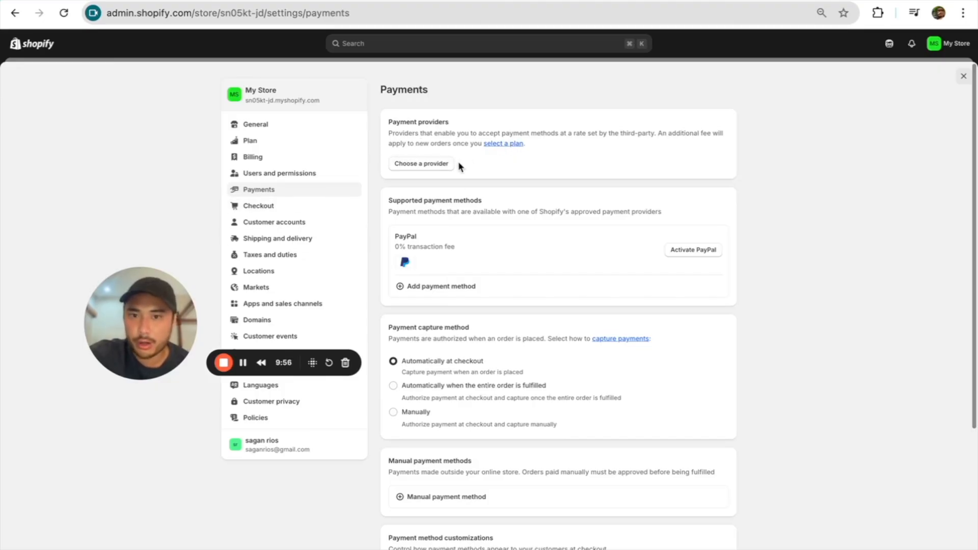
pyautogui.click(436, 164)
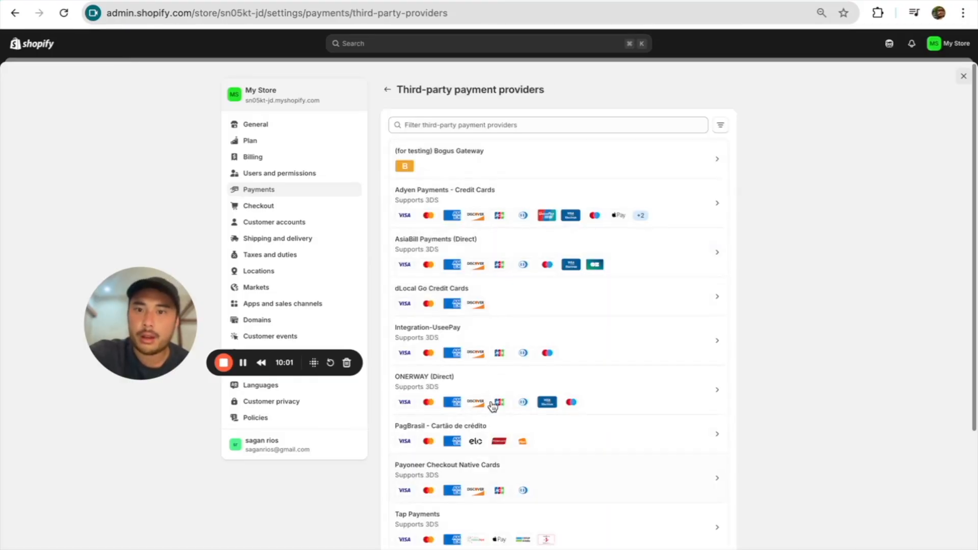
pyautogui.scroll(-5, 551, 283)
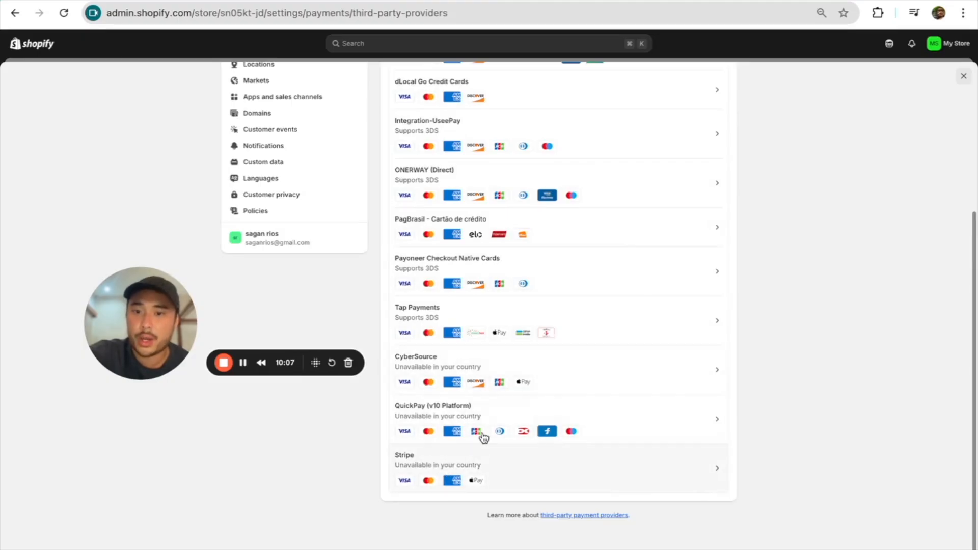
pyautogui.scroll(5, 509, 330)
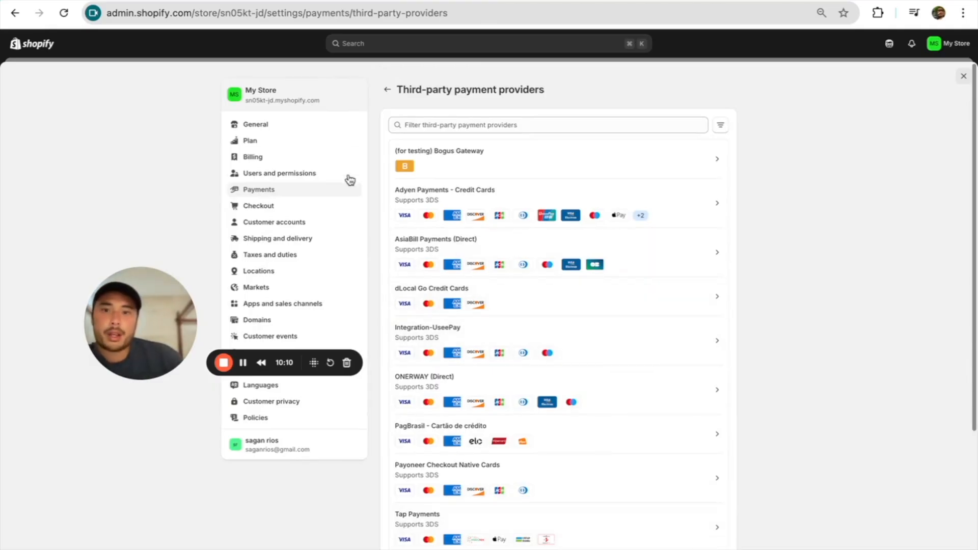
# Examine the checkout settings from customer contact method and customer information through marketing options, tipping and checkout rules
pyautogui.click(283, 207)
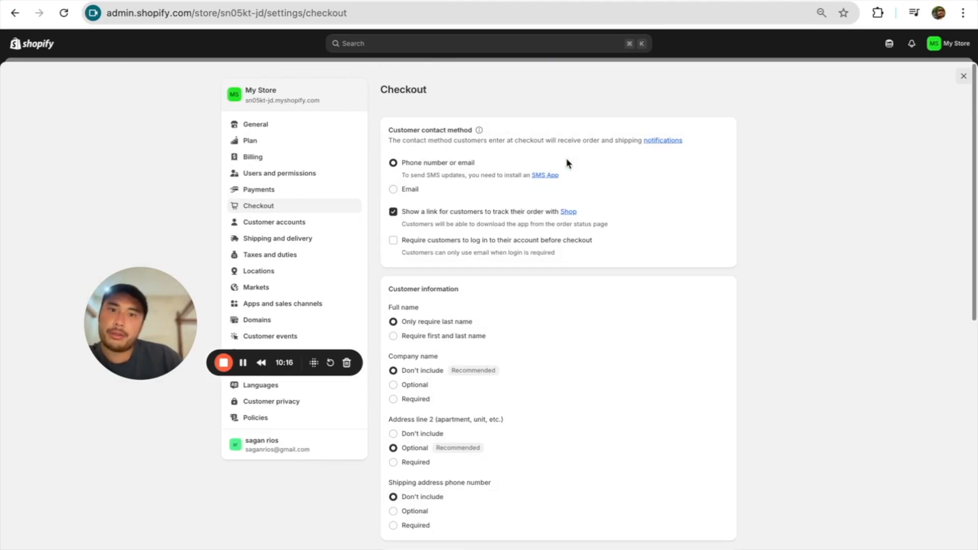
pyautogui.scroll(-5, 487, 277)
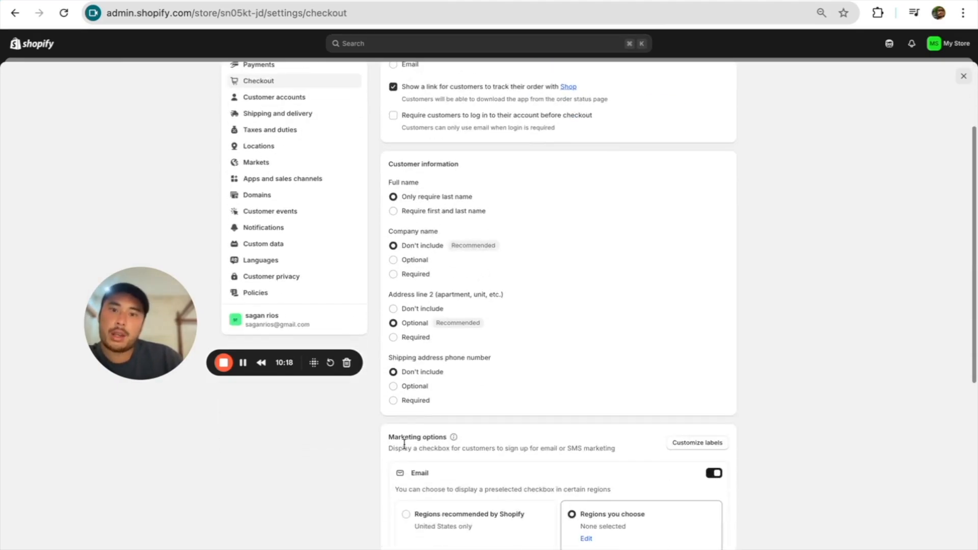
pyautogui.scroll(-10, 509, 402)
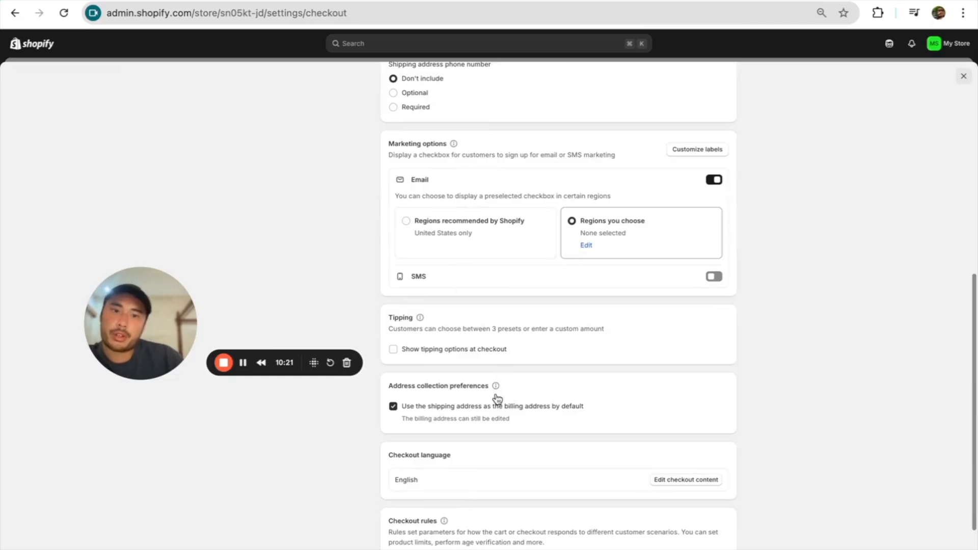
pyautogui.scroll(-4, 497, 400)
pyautogui.scroll(20, 331, 277)
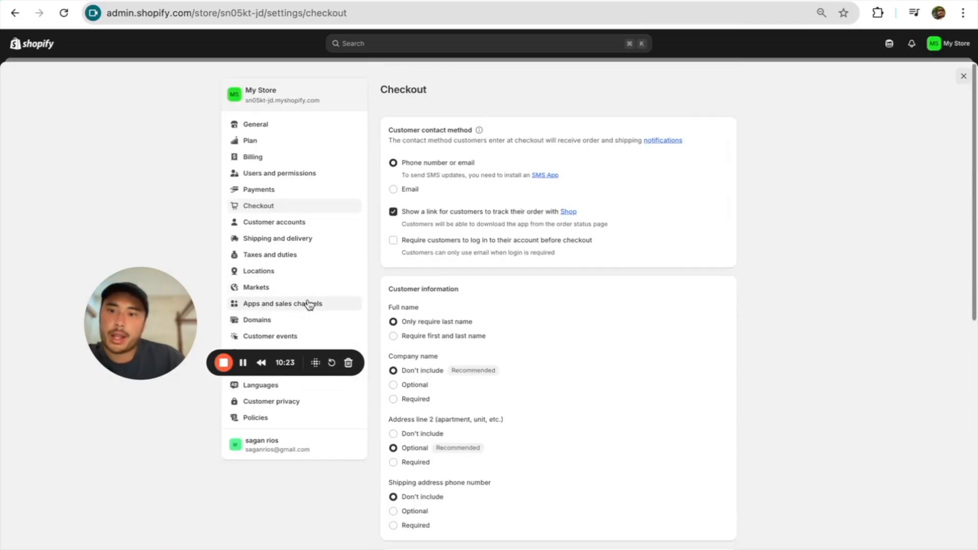
# Review the shipping and delivery settings and the taxes and duties settings down to the global tax options
pyautogui.click(311, 292)
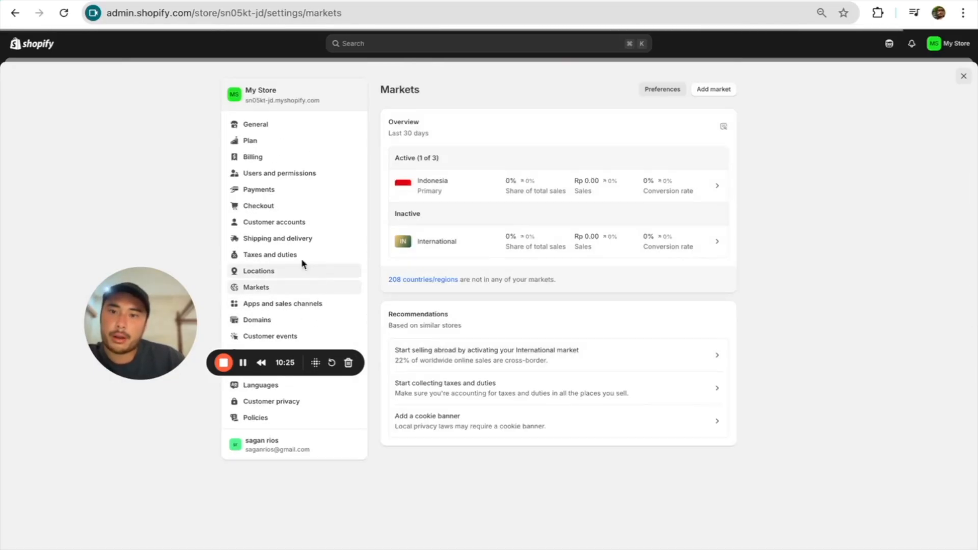
pyautogui.click(291, 239)
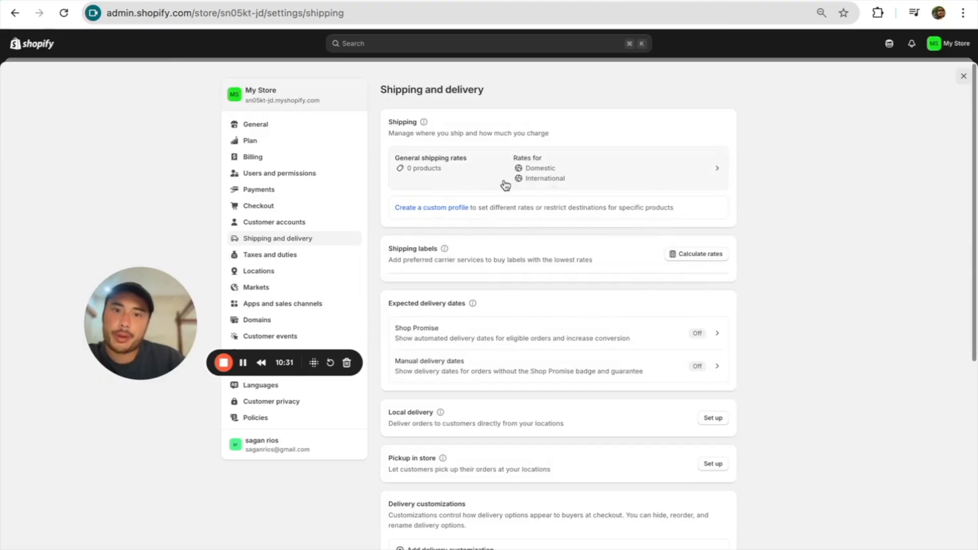
pyautogui.click(306, 254)
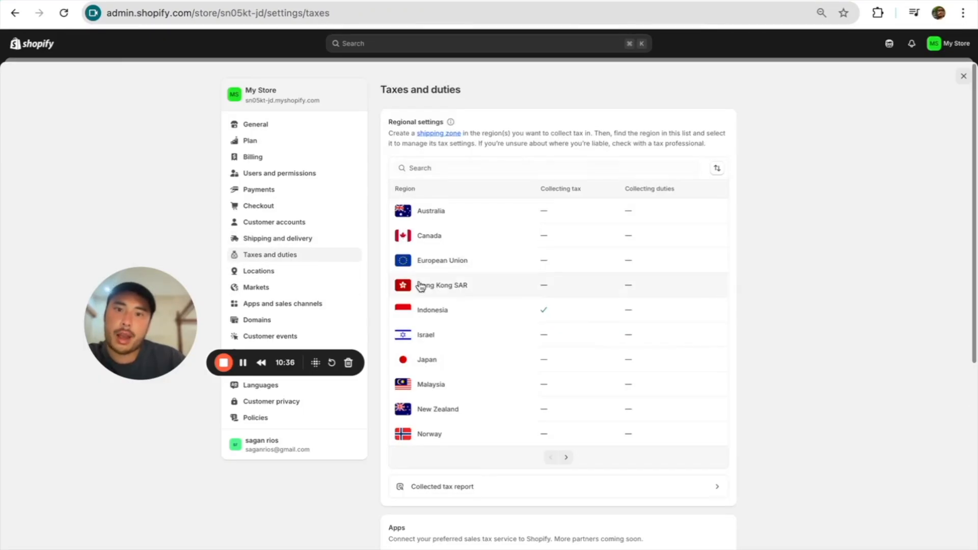
pyautogui.scroll(-7, 525, 356)
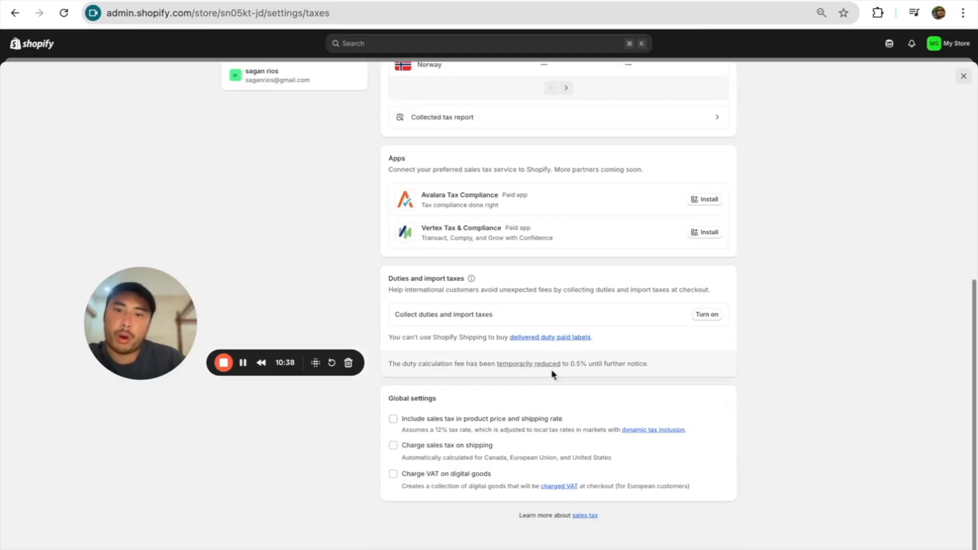
# Review the markets settings and the Indonesia market's details, covering languages and domains, pricing, duties and shipping
pyautogui.scroll(7, 292, 257)
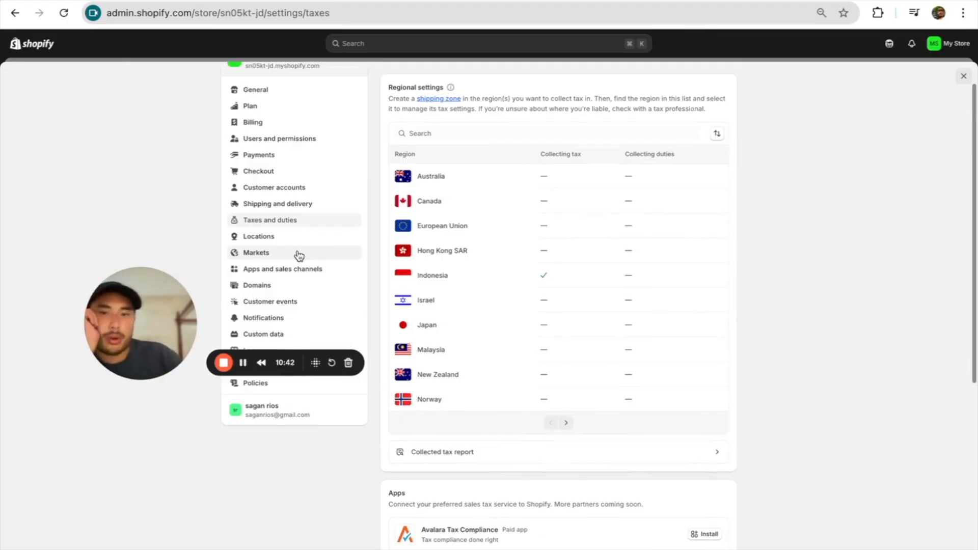
pyautogui.click(298, 254)
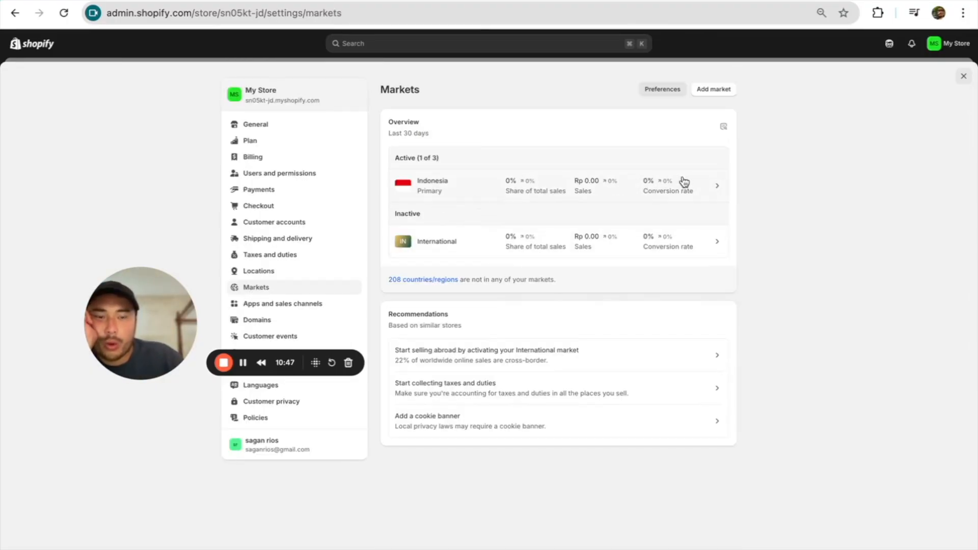
pyautogui.click(716, 190)
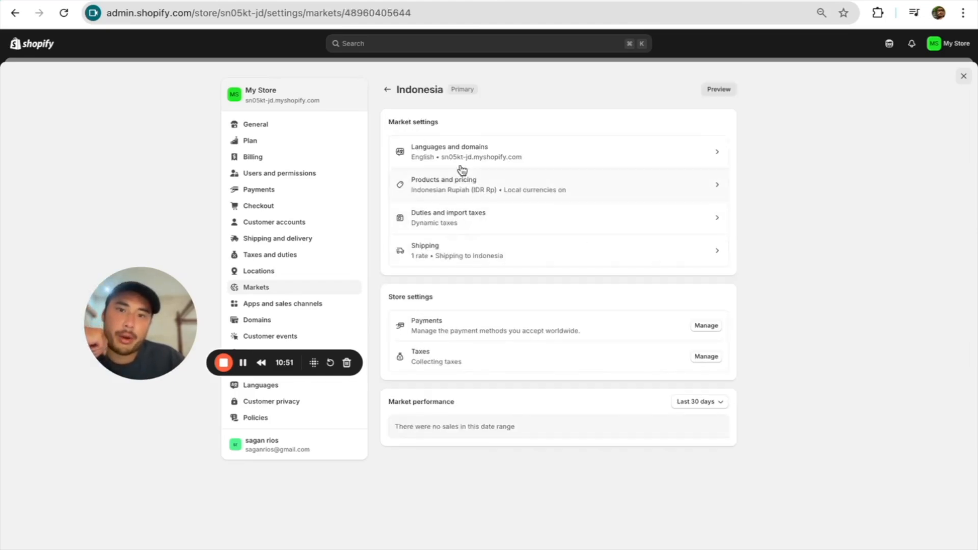
pyautogui.click(387, 90)
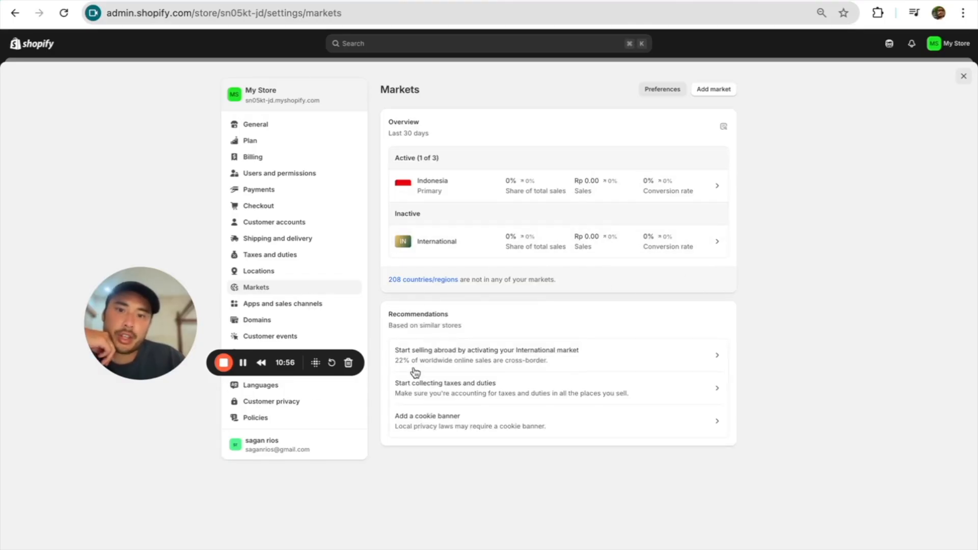
# Search for a new domain to buy in the domains settings, trying golinutritions and golinutritionssupplement
pyautogui.click(298, 320)
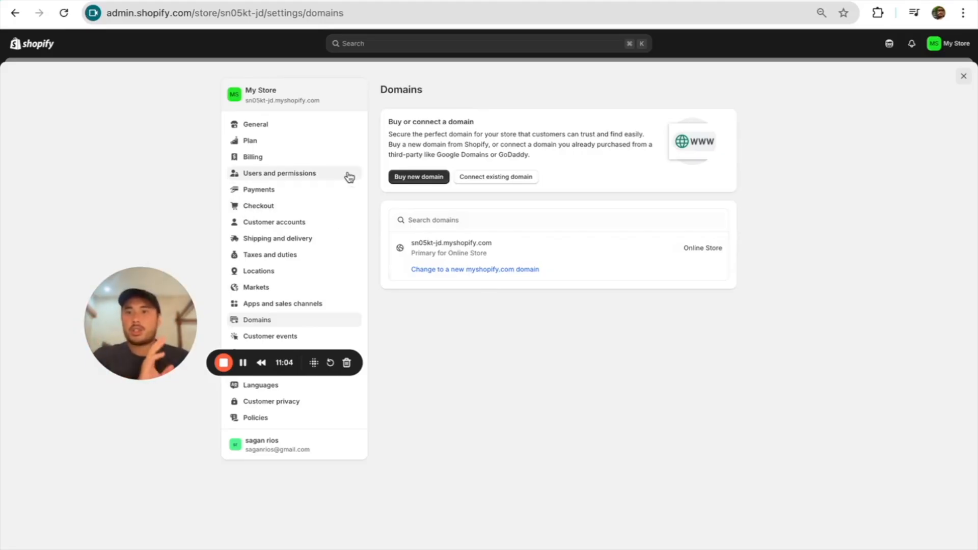
pyautogui.click(397, 179)
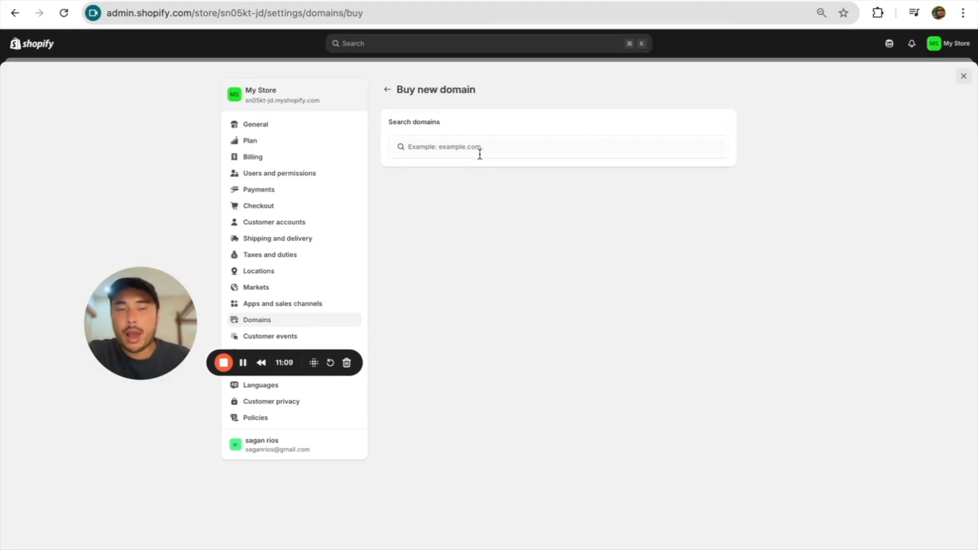
pyautogui.click(479, 152)
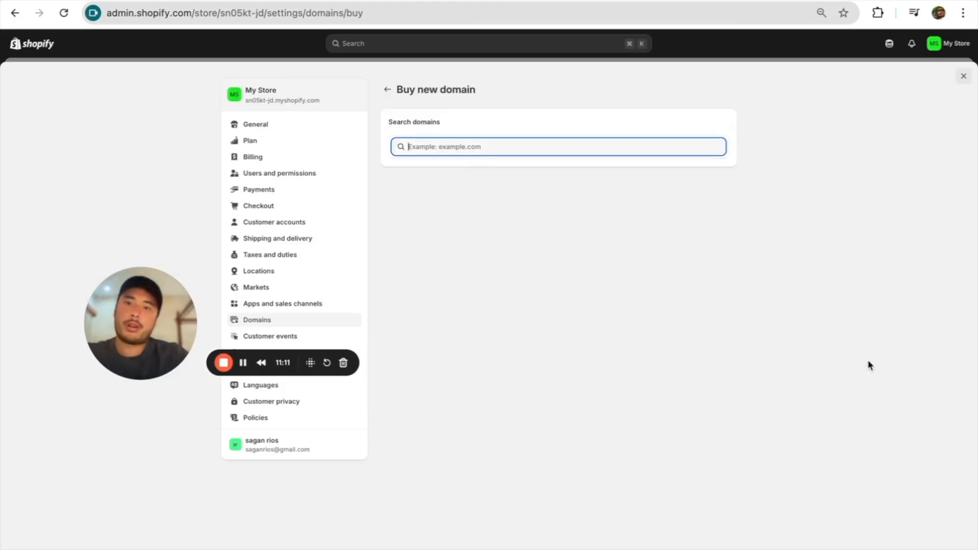
pyautogui.write('goli')
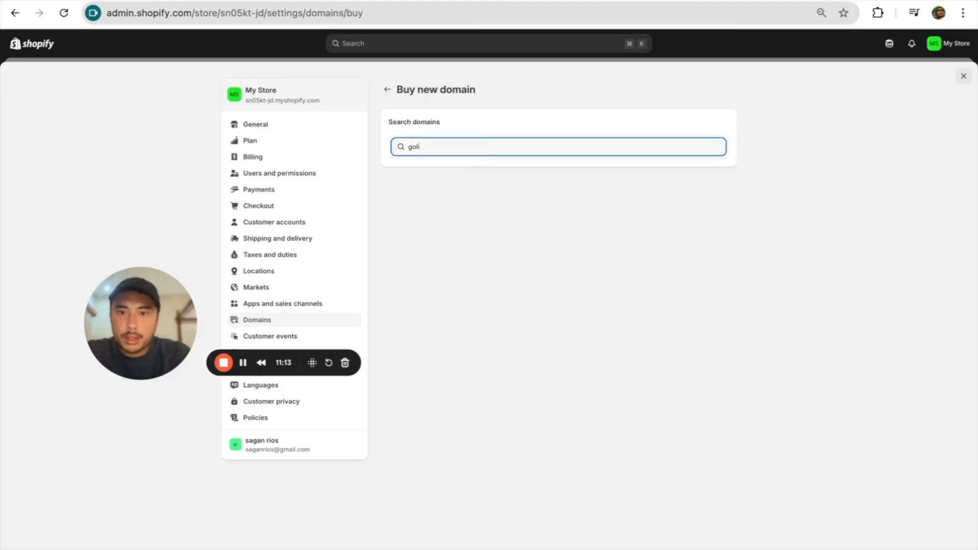
pyautogui.write('nutritions')
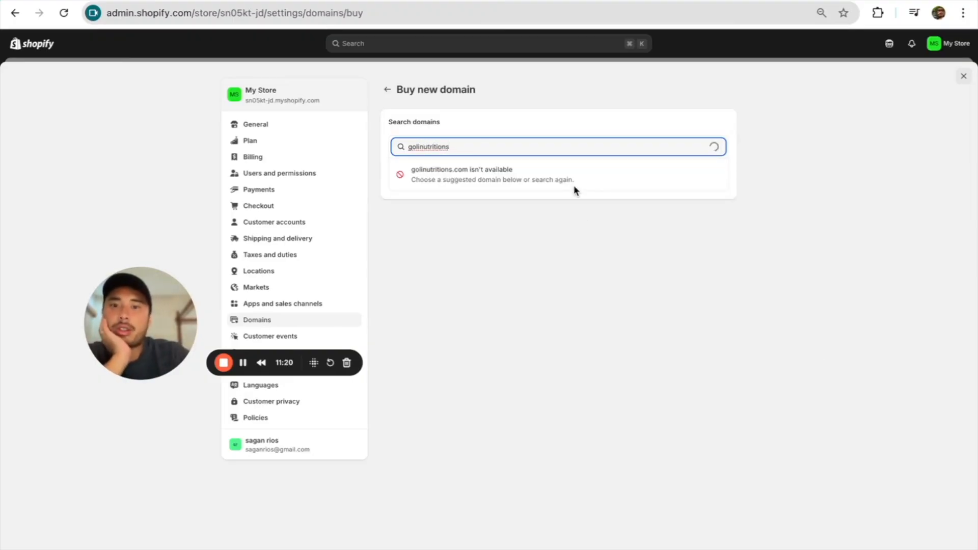
pyautogui.write('supplement')
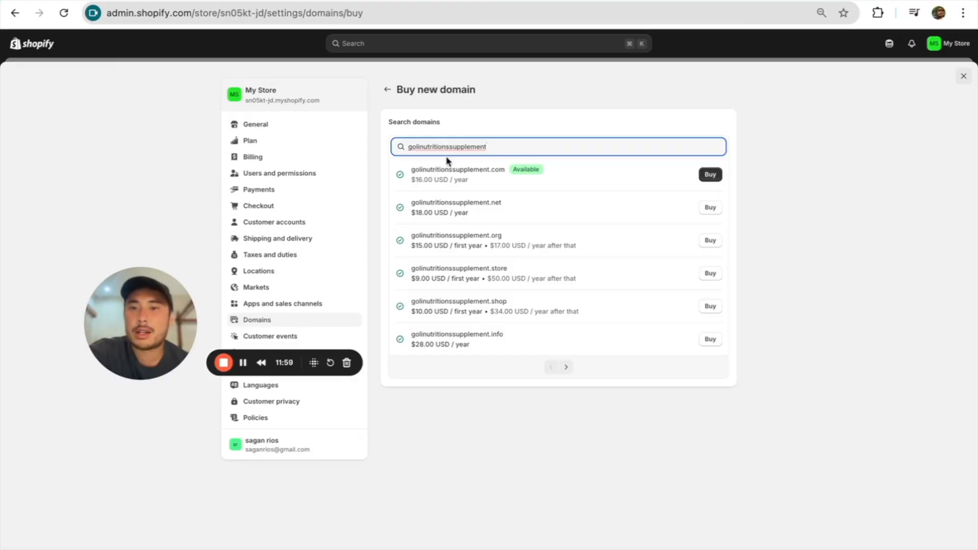
# Examine the purchase form for golinutritionssupplement.com, from contact information to payment method, and close the settings without buying
pyautogui.click(709, 174)
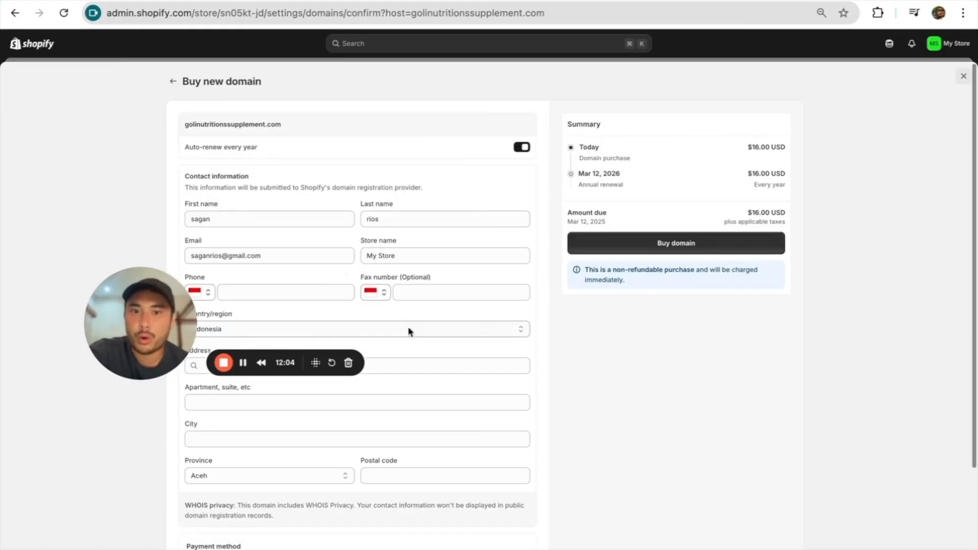
pyautogui.scroll(-3, 405, 267)
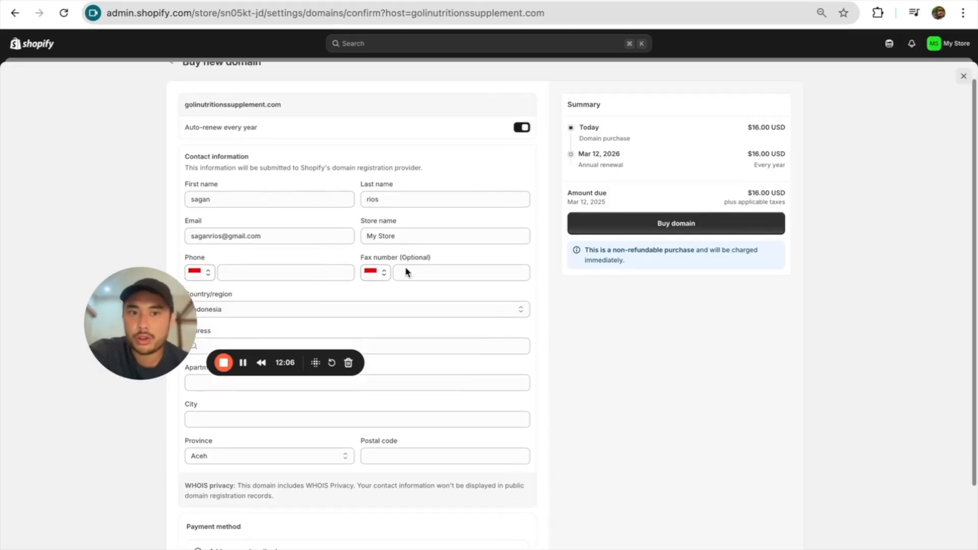
pyautogui.scroll(-1, 343, 295)
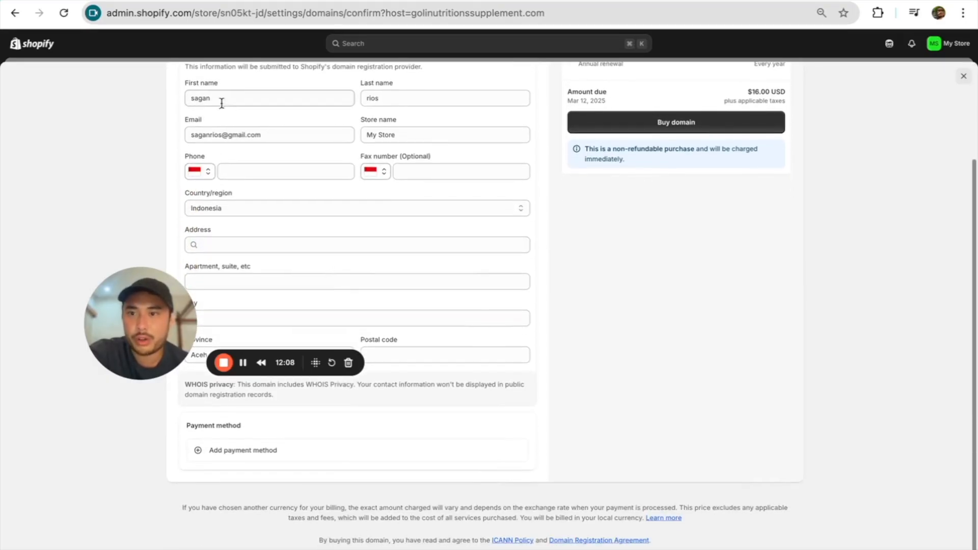
pyautogui.scroll(-1, 372, 169)
pyautogui.scroll(3, 295, 208)
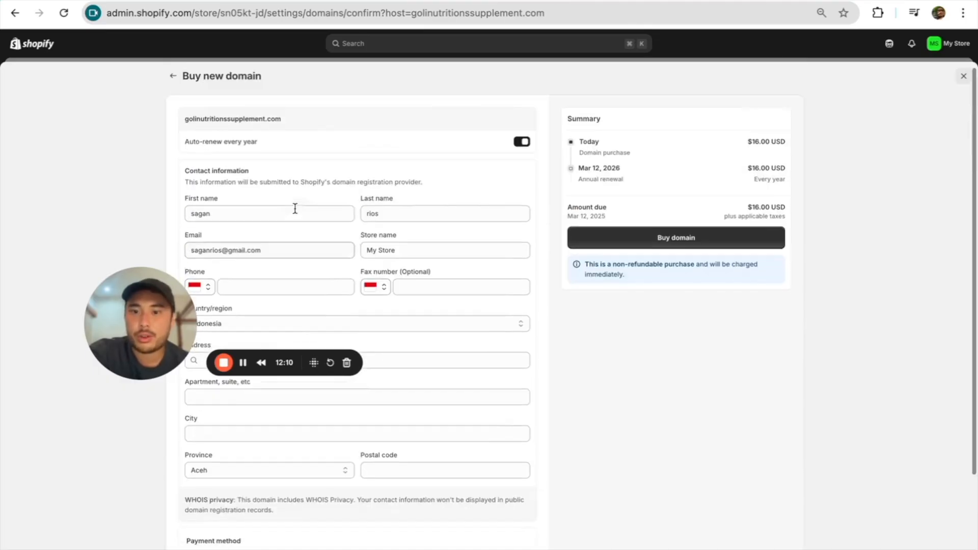
pyautogui.scroll(-3, 402, 359)
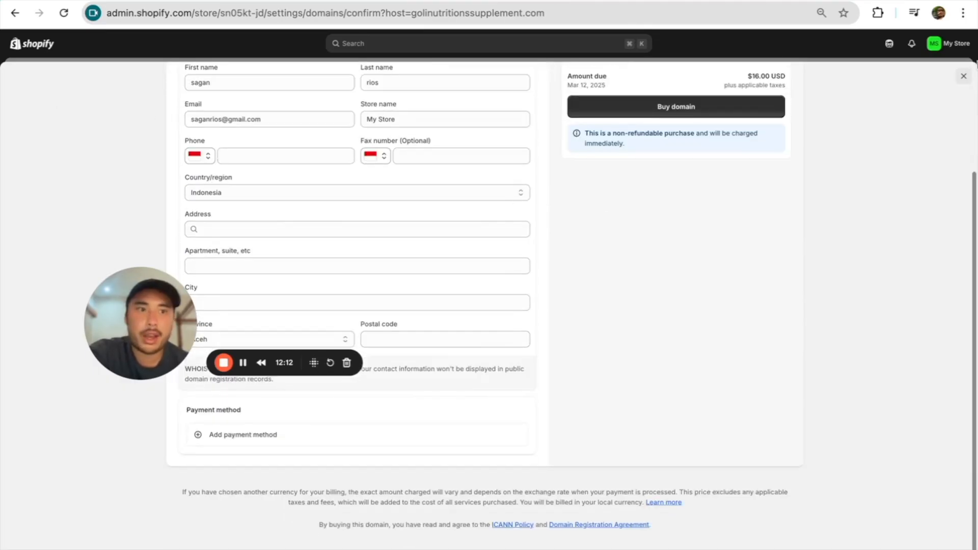
pyautogui.click(963, 76)
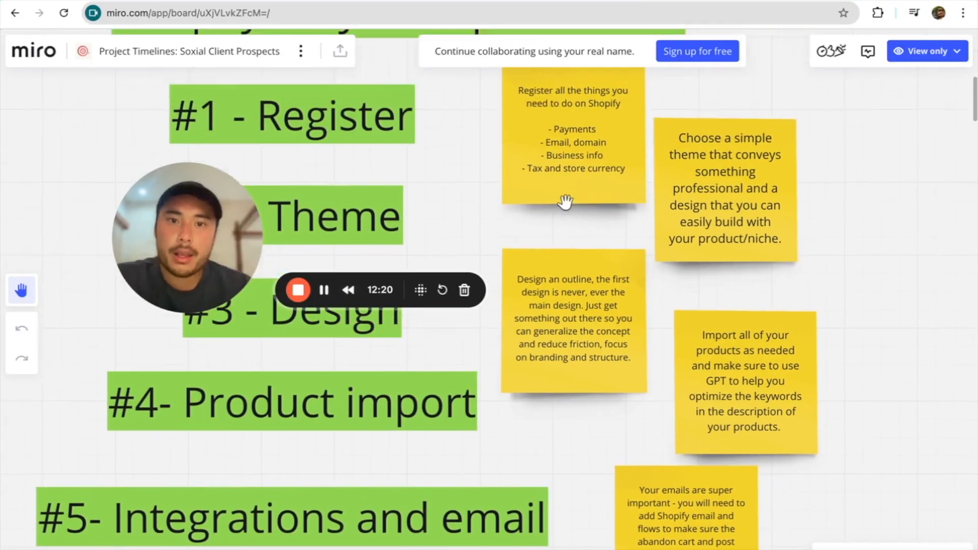
# Review the Shopify Easy Set Up outline on the board, covering the register, theme, design and product import stages
pyautogui.scroll(3, 565, 201)
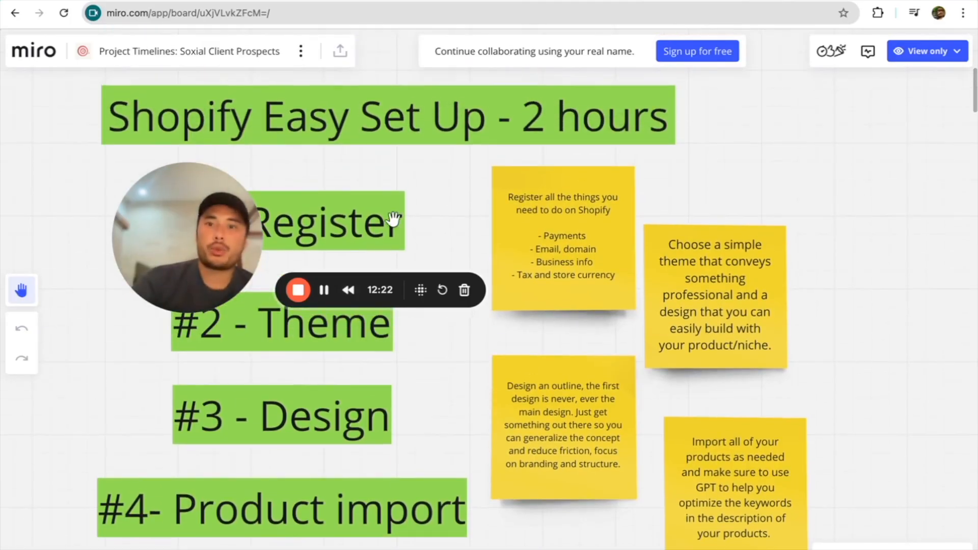
pyautogui.moveTo(176, 220); pyautogui.dragTo(170, 136)
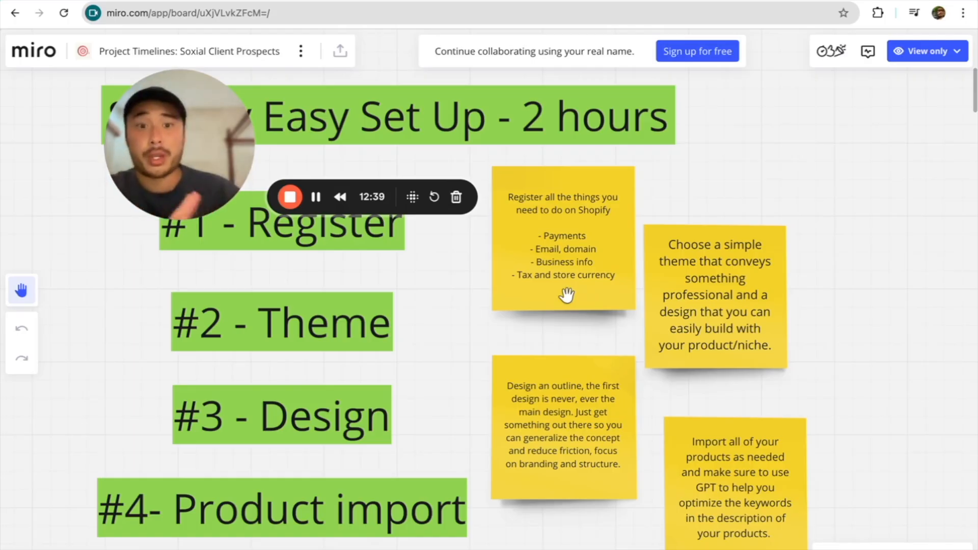
pyautogui.scroll(-2, 510, 351)
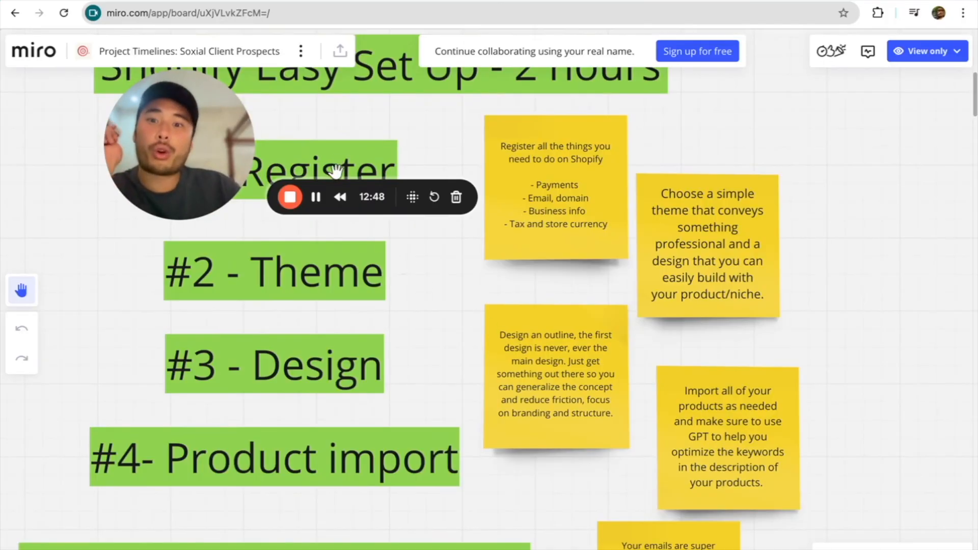
pyautogui.click(316, 197)
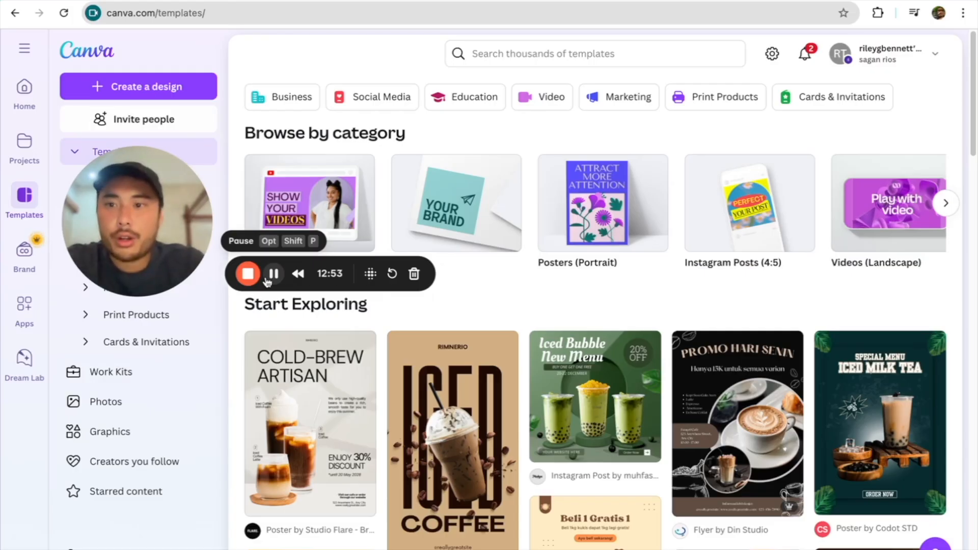
# Search the Canva templates for storefront
pyautogui.click(509, 53)
pyautogui.write('storefront')
pyautogui.press('Return')
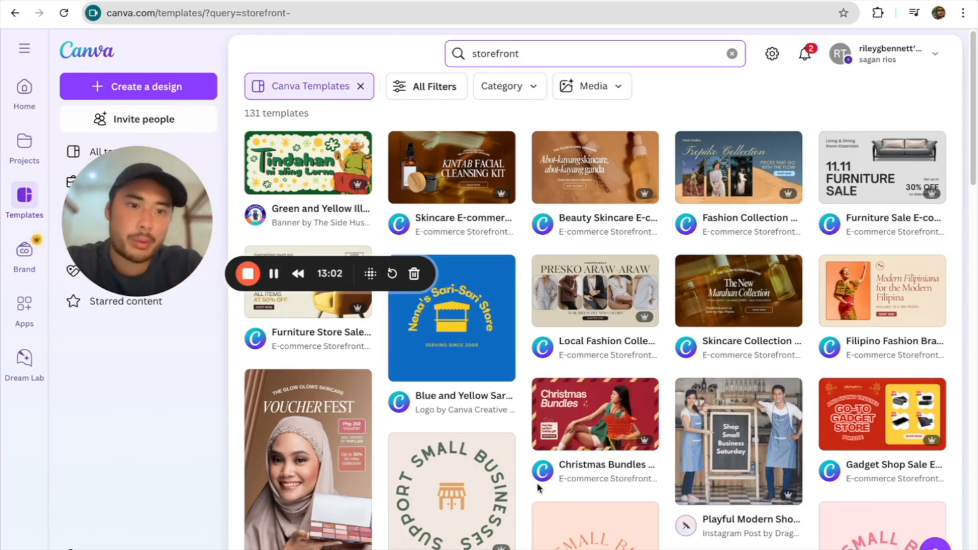
# Browse the full list of storefront template results for banner and branding ideas, and return to the start of the list
pyautogui.scroll(-15, 538, 487)
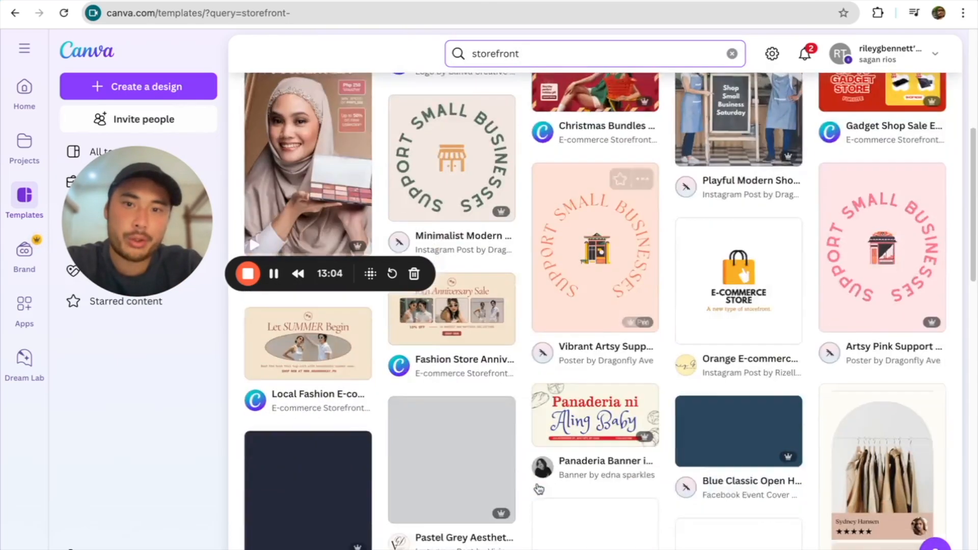
pyautogui.scroll(-5, 539, 488)
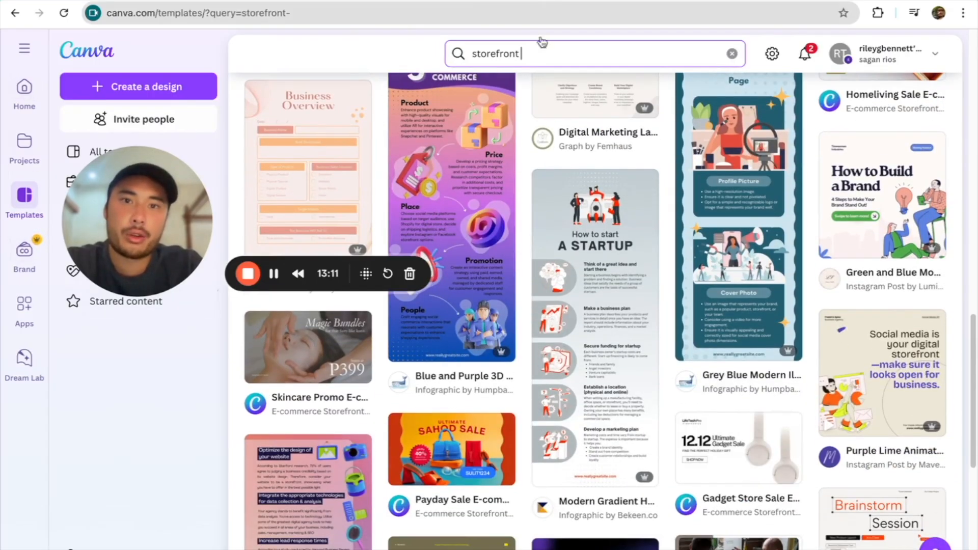
pyautogui.scroll(-15, 519, 196)
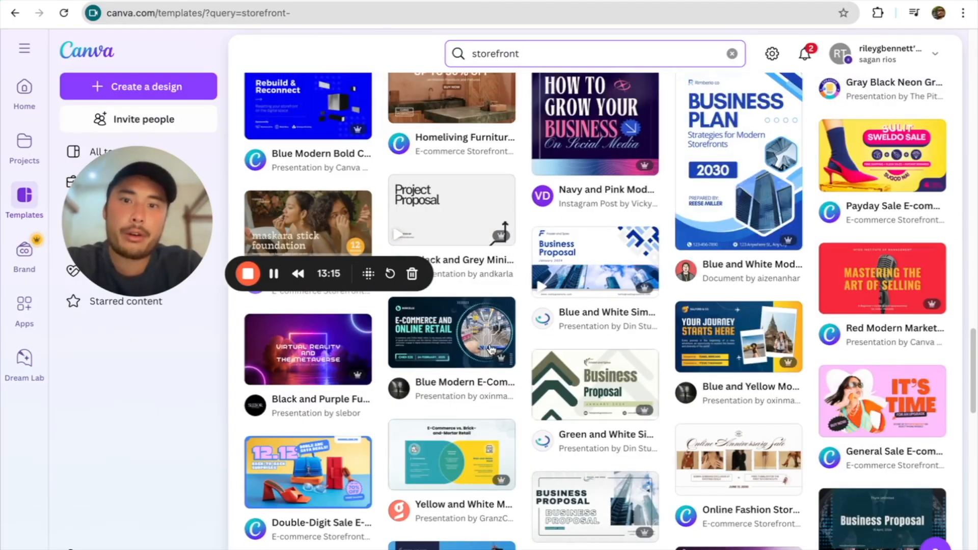
pyautogui.scroll(-3, 509, 488)
pyautogui.scroll(-3, 509, 488)
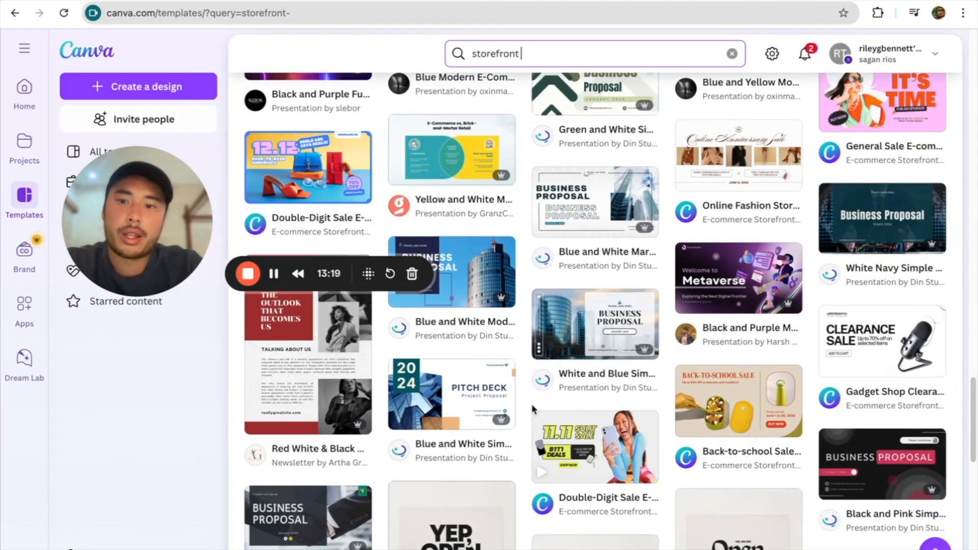
pyautogui.scroll(-9, 531, 404)
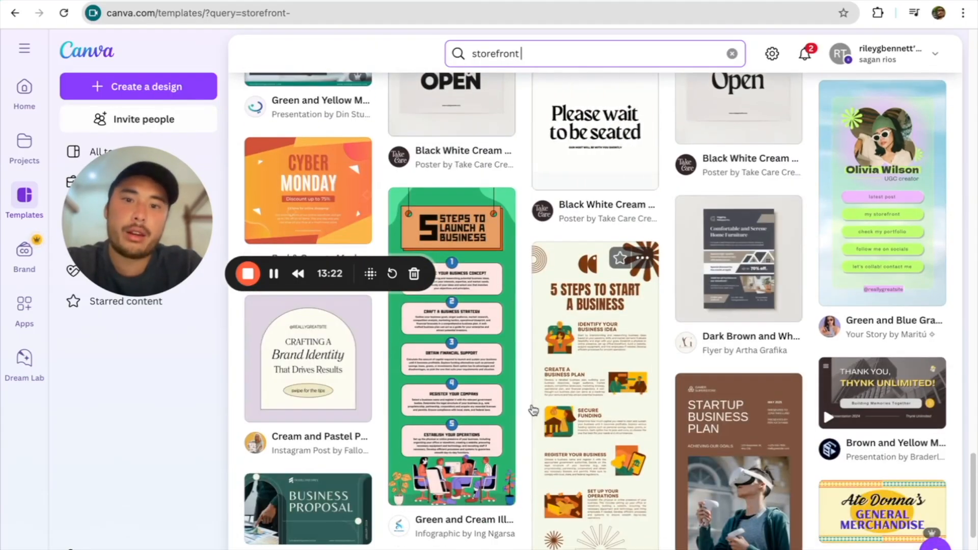
pyautogui.scroll(-5, 533, 410)
pyautogui.scroll(-2, 530, 403)
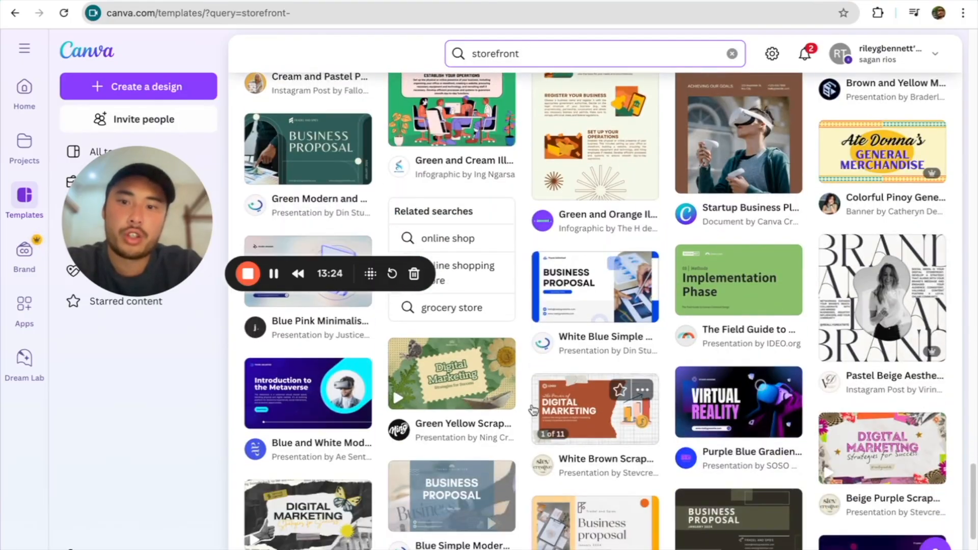
pyautogui.scroll(-4, 412, 433)
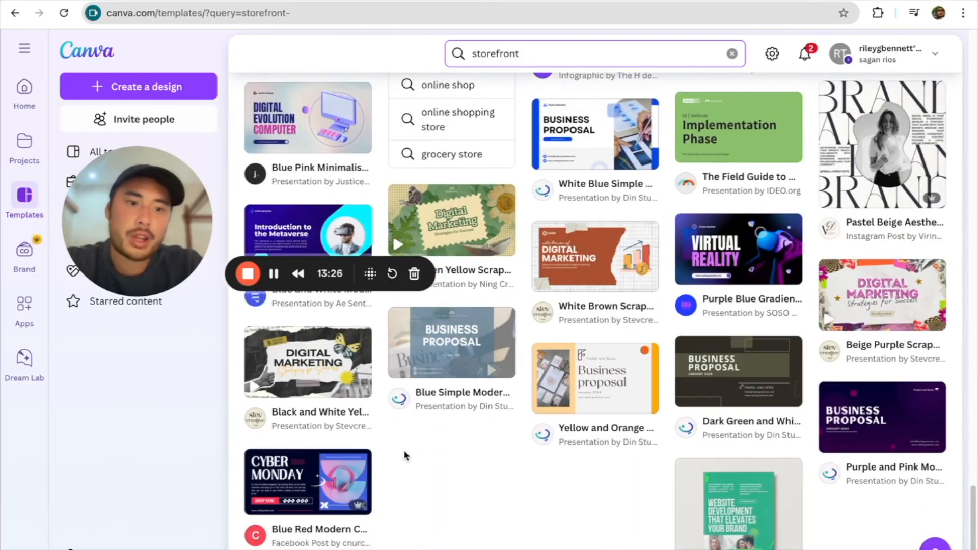
pyautogui.scroll(-8, 405, 453)
pyautogui.scroll(20, 405, 457)
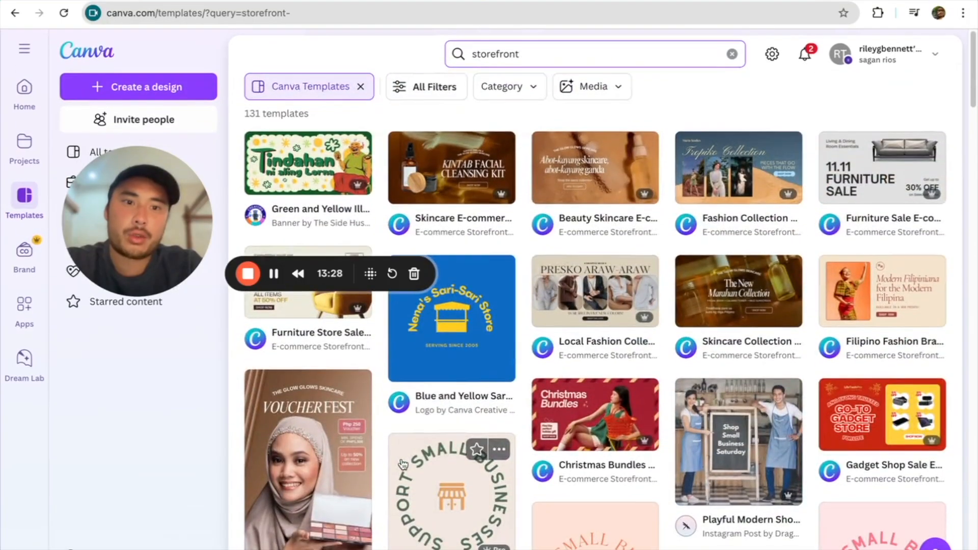
# Preview the Skincare E-commerce Storefront Banner template in brown and white and browse the similar skincare designs
pyautogui.click(463, 177)
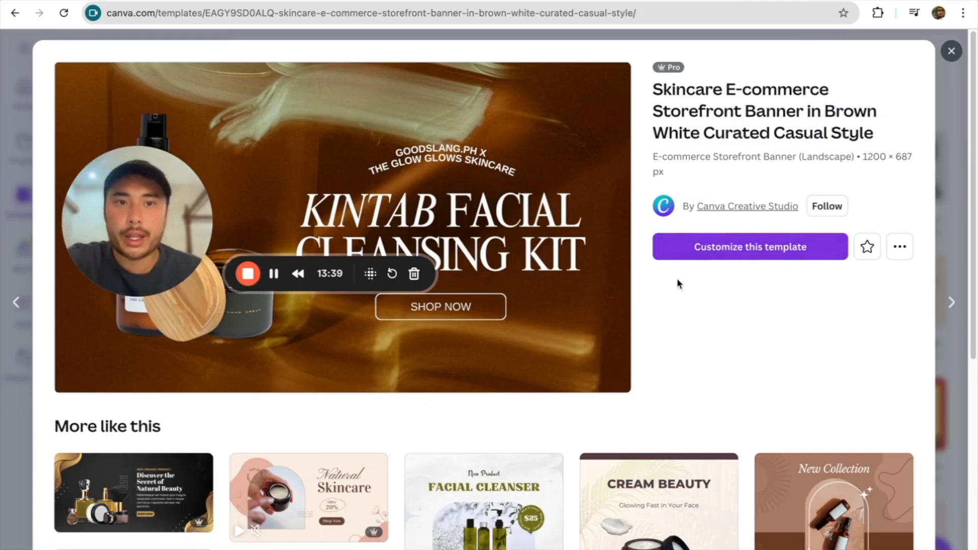
pyautogui.scroll(-5, 506, 371)
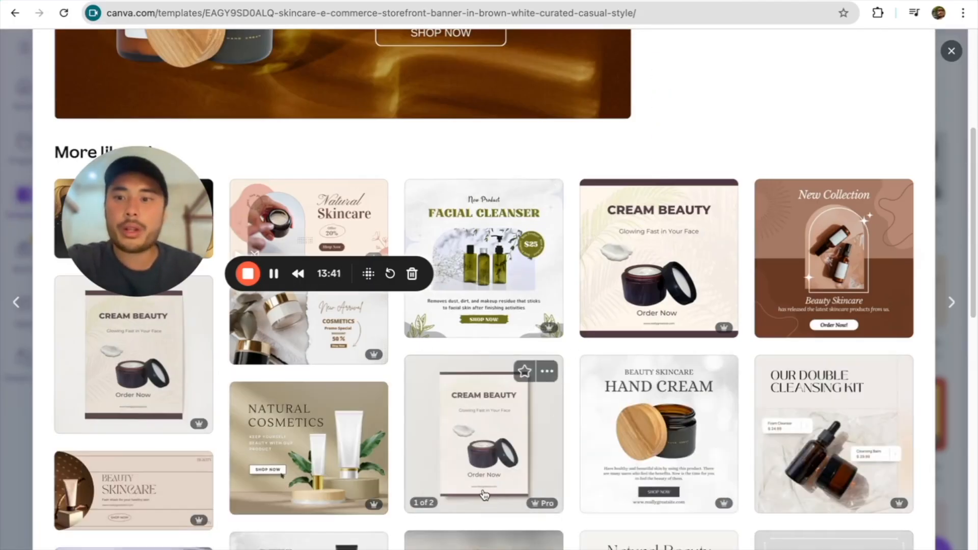
pyautogui.scroll(-10, 483, 494)
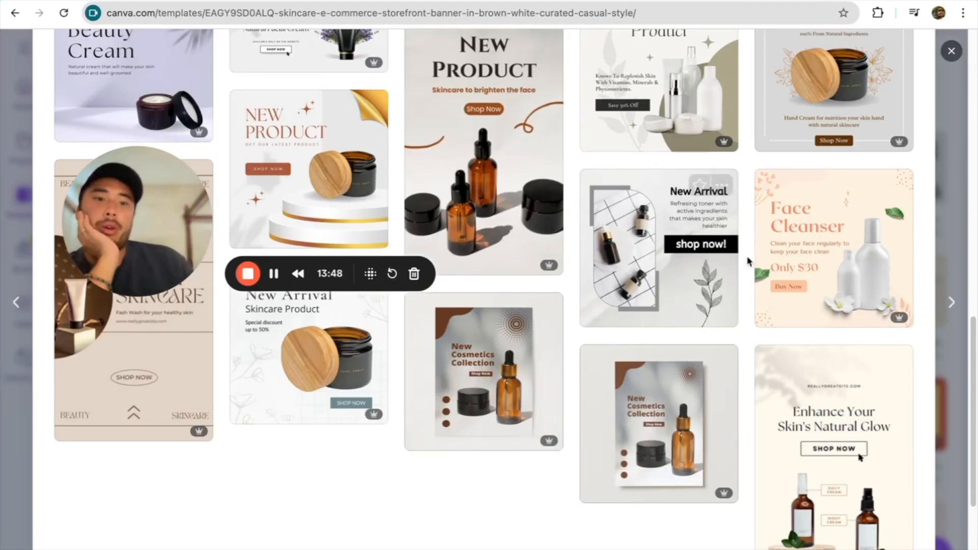
# Choose the Pink and Peach Creative Face Cleanser Instagram Post template and open it for customization
pyautogui.click(802, 228)
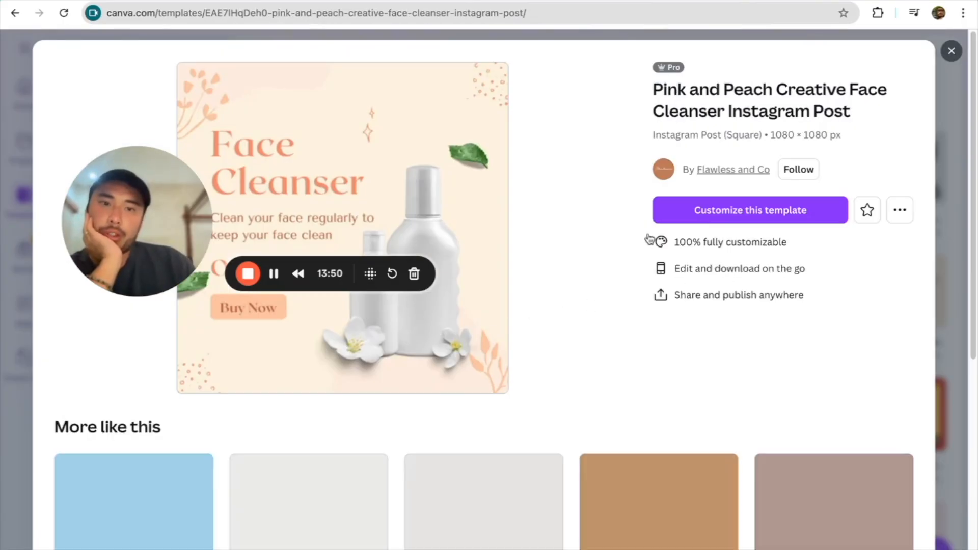
pyautogui.click(729, 211)
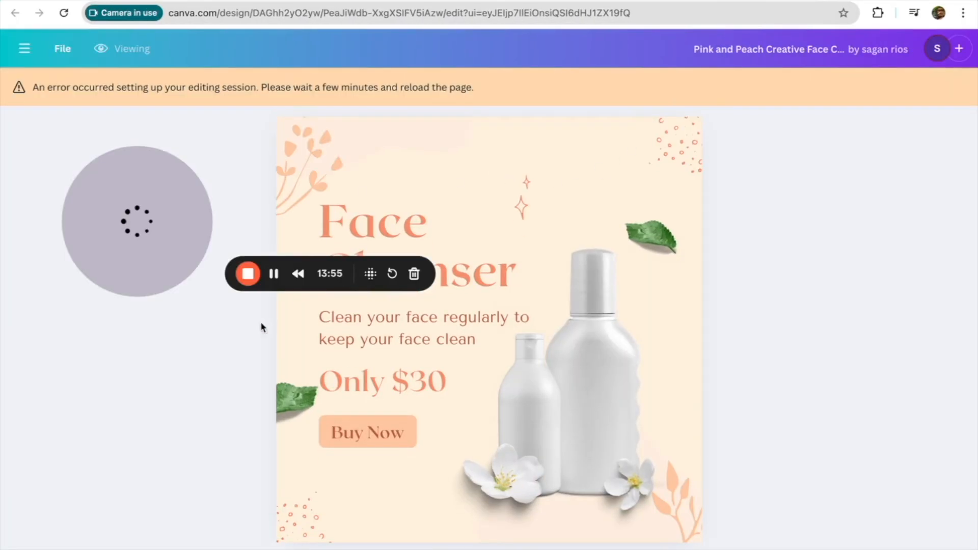
pyautogui.moveTo(147, 247); pyautogui.dragTo(114, 187)
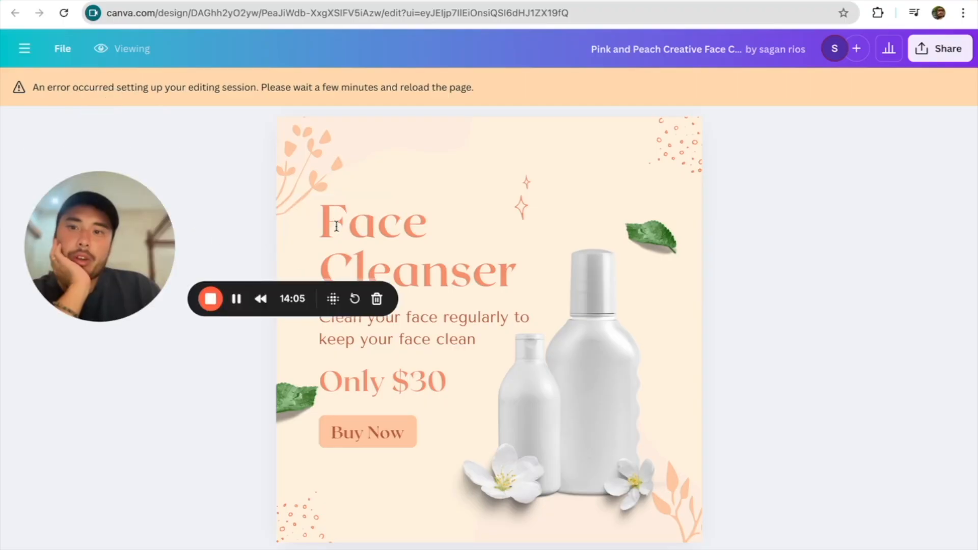
pyautogui.moveTo(336, 224); pyautogui.dragTo(472, 219)
pyautogui.moveTo(320, 224); pyautogui.dragTo(497, 275)
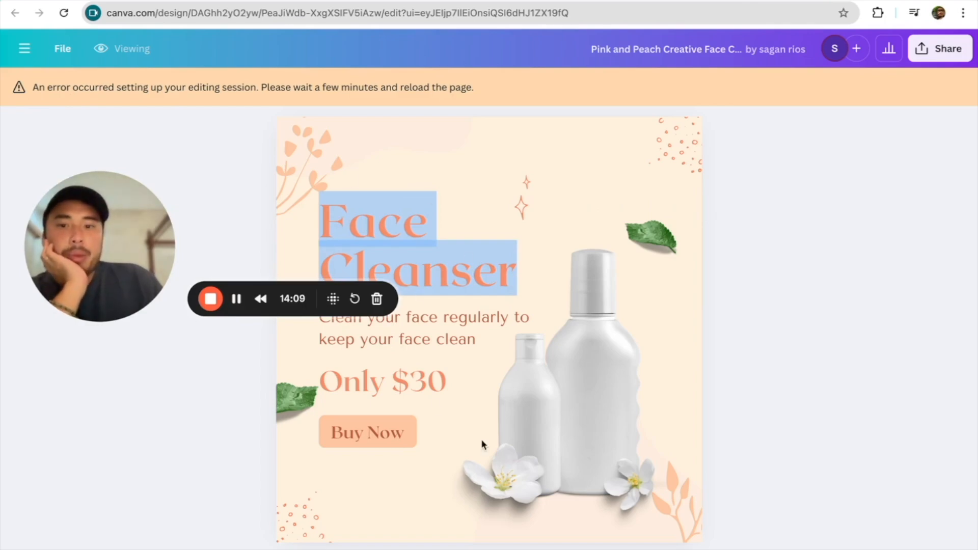
pyautogui.moveTo(560, 243)
pyautogui.mouseDown()
pyautogui.moveTo(631, 276)
pyautogui.moveTo(645, 446)
pyautogui.mouseUp()
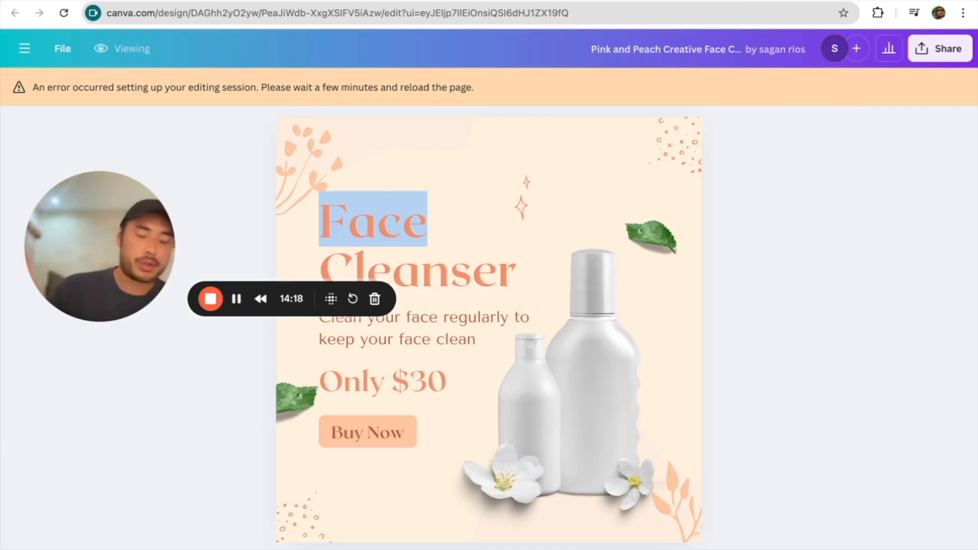
pyautogui.click(235, 298)
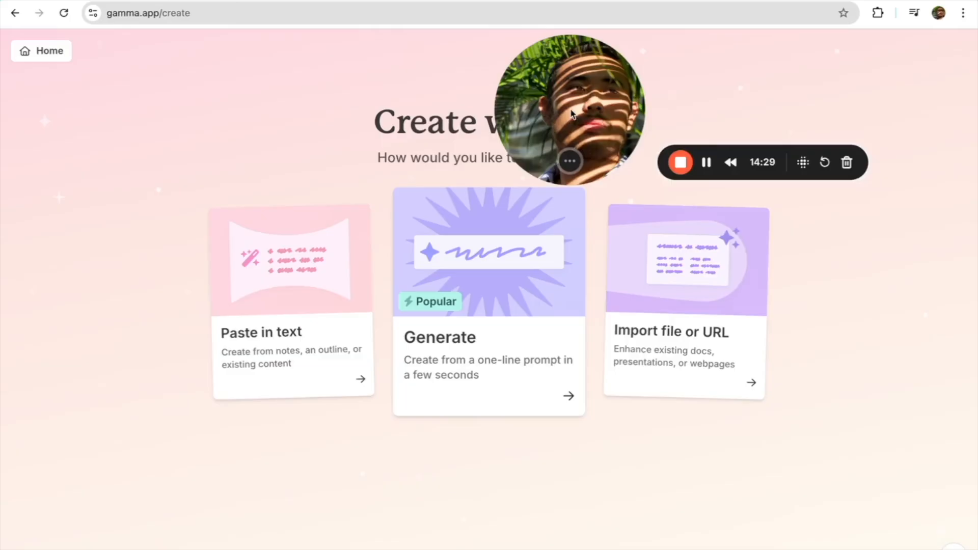
pyautogui.moveTo(572, 114); pyautogui.dragTo(753, 114)
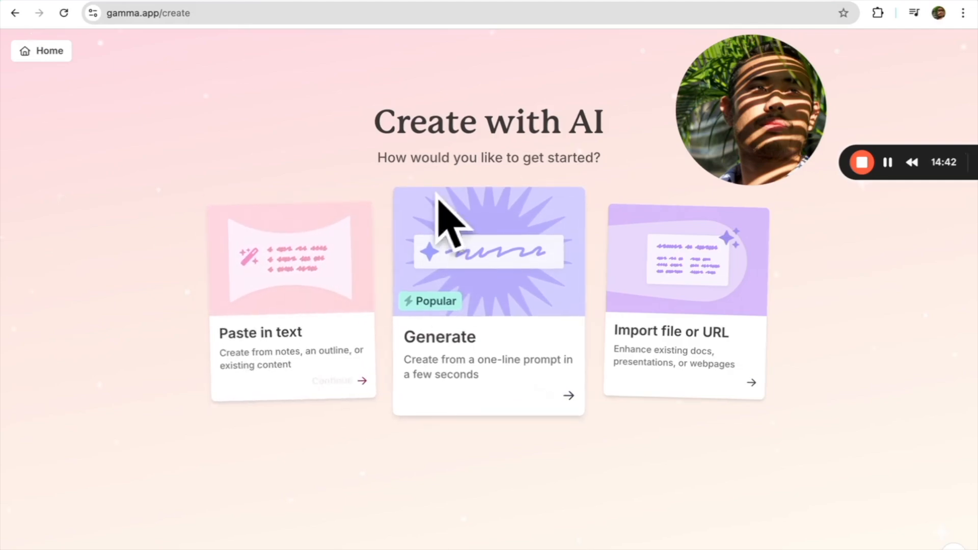
pyautogui.click(684, 288)
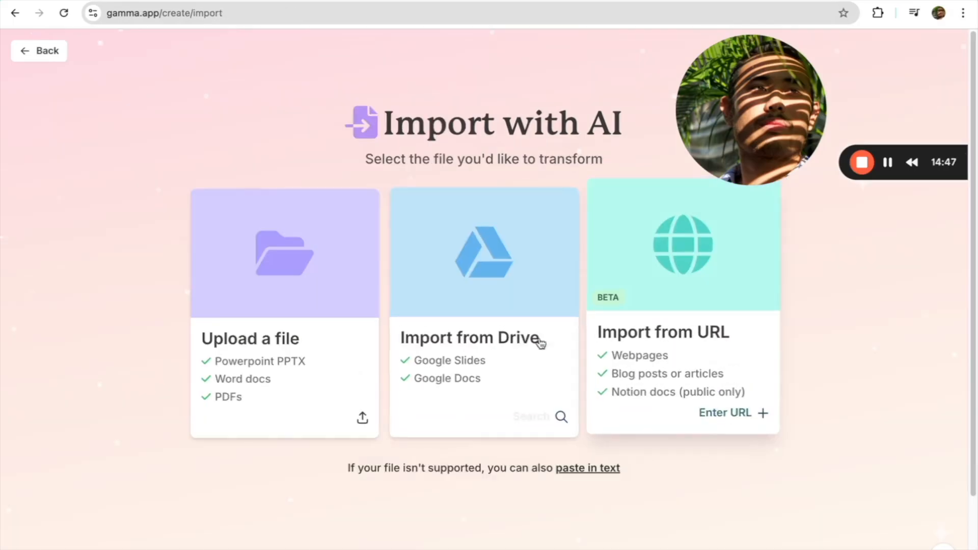
pyautogui.click(697, 288)
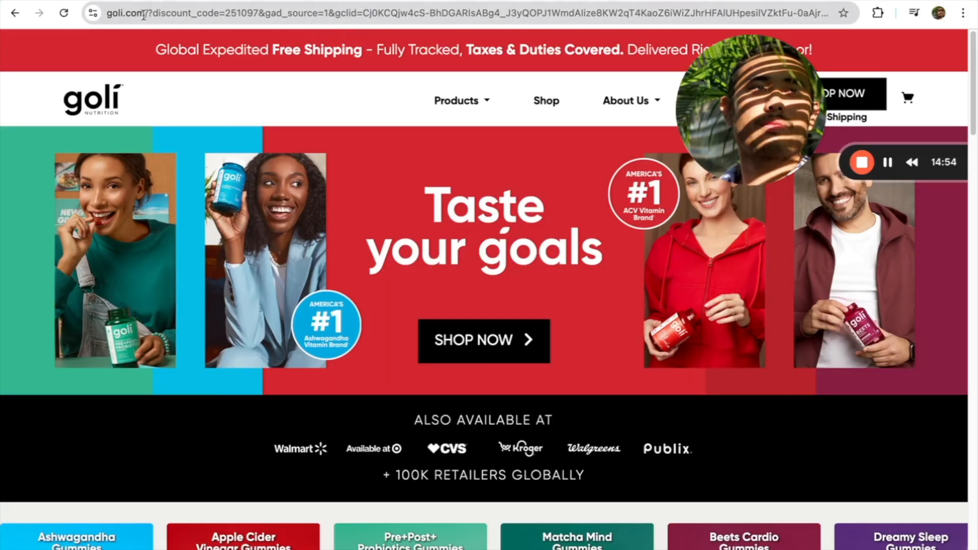
pyautogui.moveTo(143, 15); pyautogui.dragTo(93, 14)
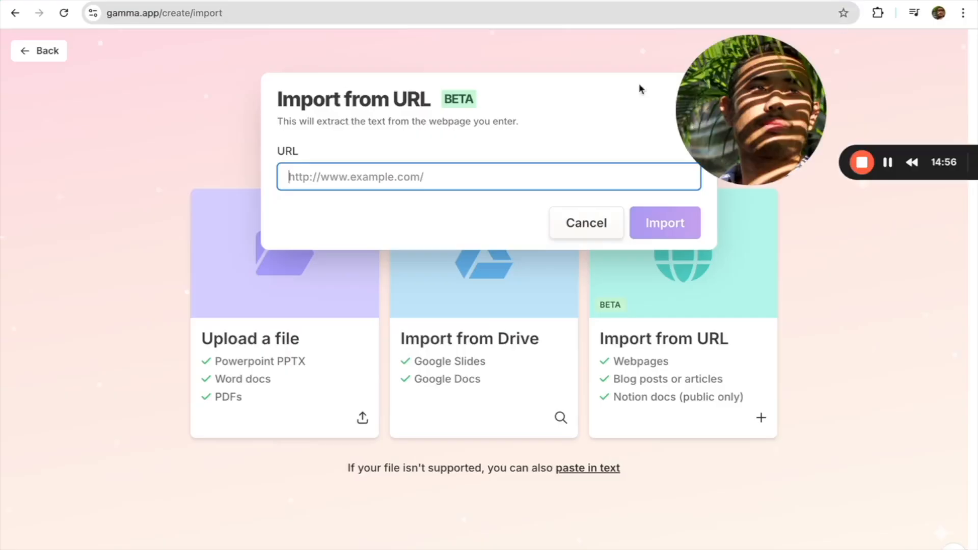
pyautogui.write('https://goli.com/')
pyautogui.click(666, 228)
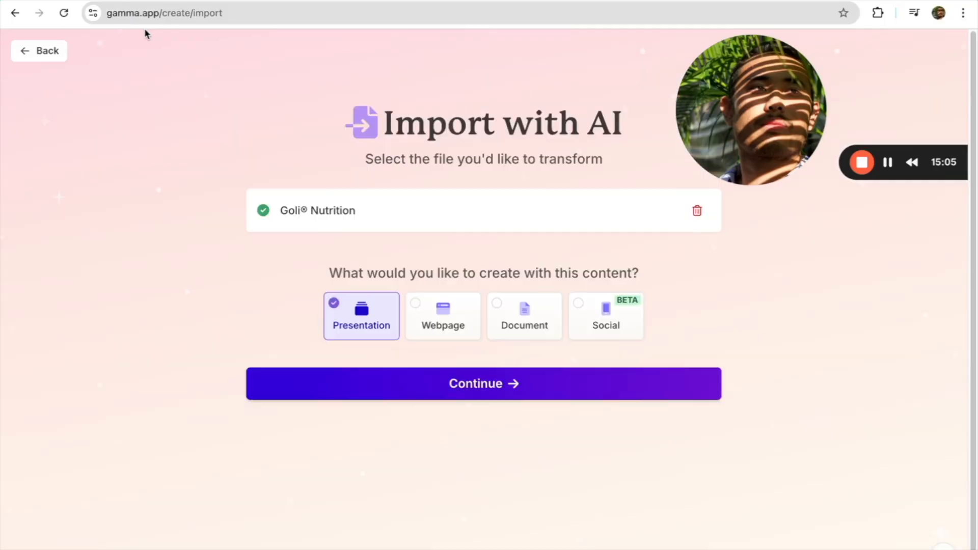
# Generate a webpage from the imported Goli Nutrition content using the Velvet Tides theme
pyautogui.click(451, 322)
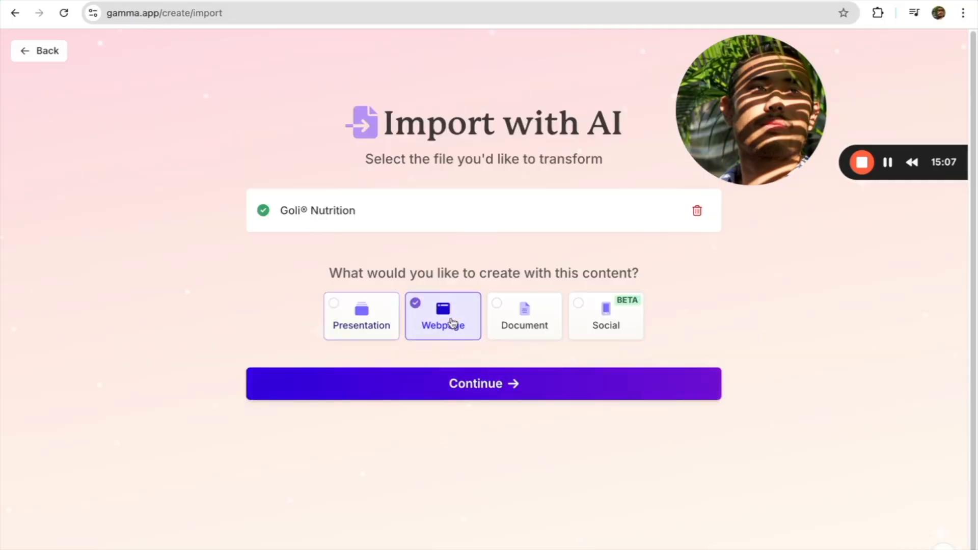
pyautogui.click(523, 394)
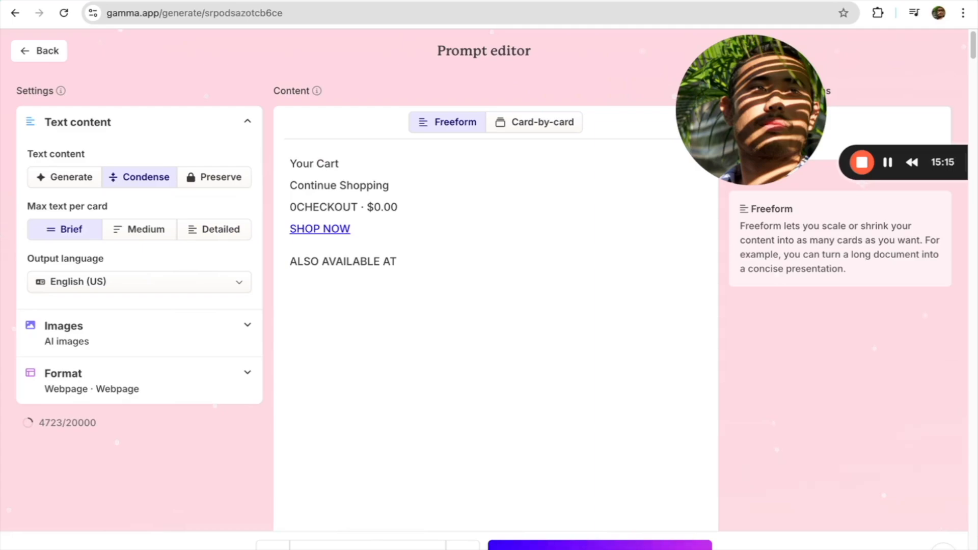
pyautogui.click(599, 544)
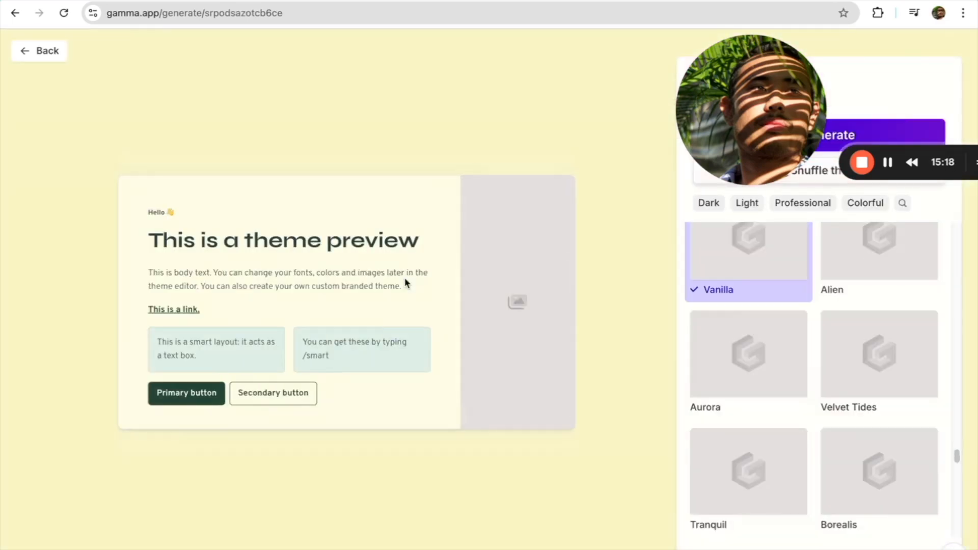
pyautogui.click(838, 335)
pyautogui.moveTo(799, 129); pyautogui.dragTo(813, 220)
pyautogui.click(883, 146)
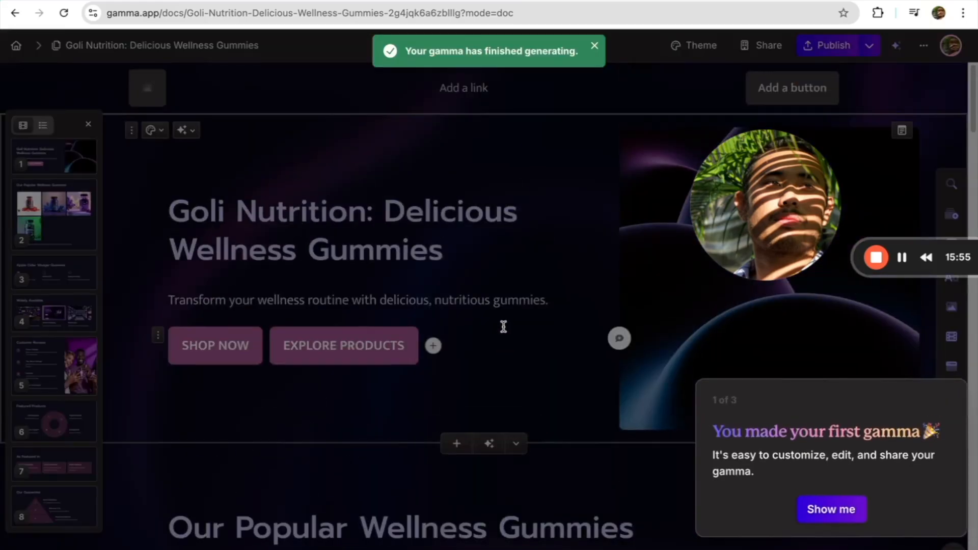
# Dismiss the introductory tour and review the generated webpage's sections, including the gummies gallery, customer reviews, featured products and media recognition
pyautogui.click(572, 209)
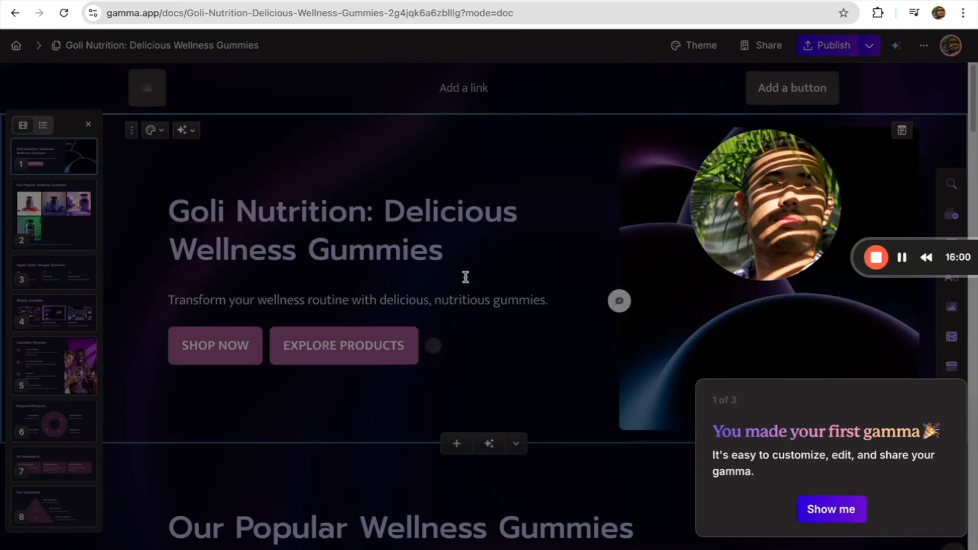
pyautogui.click(943, 389)
pyautogui.click(951, 341)
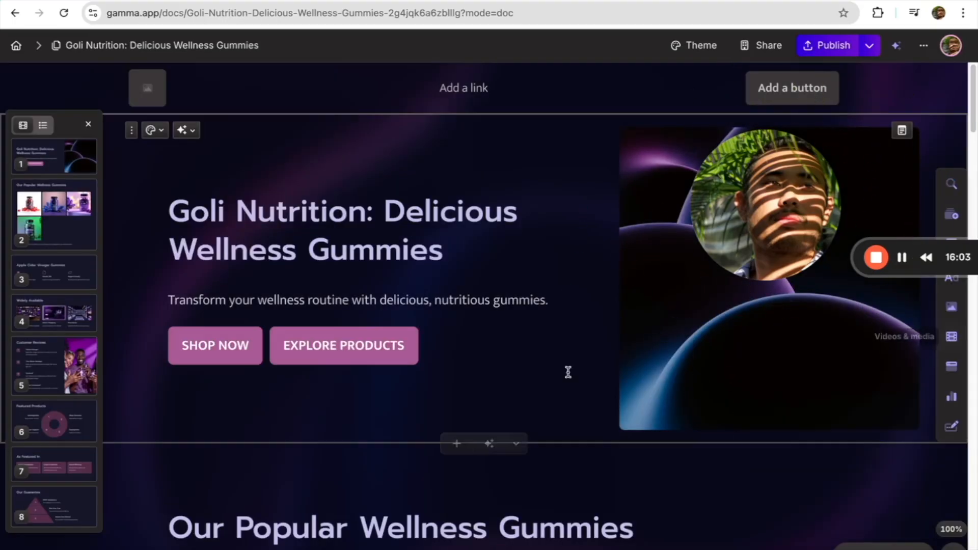
pyautogui.scroll(-8, 390, 307)
pyautogui.scroll(8, 408, 325)
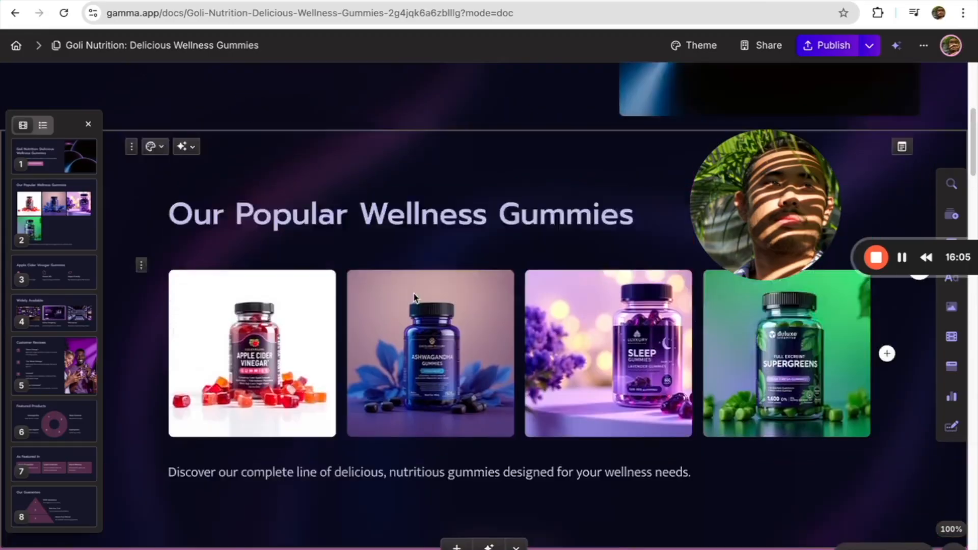
pyautogui.scroll(-20, 640, 346)
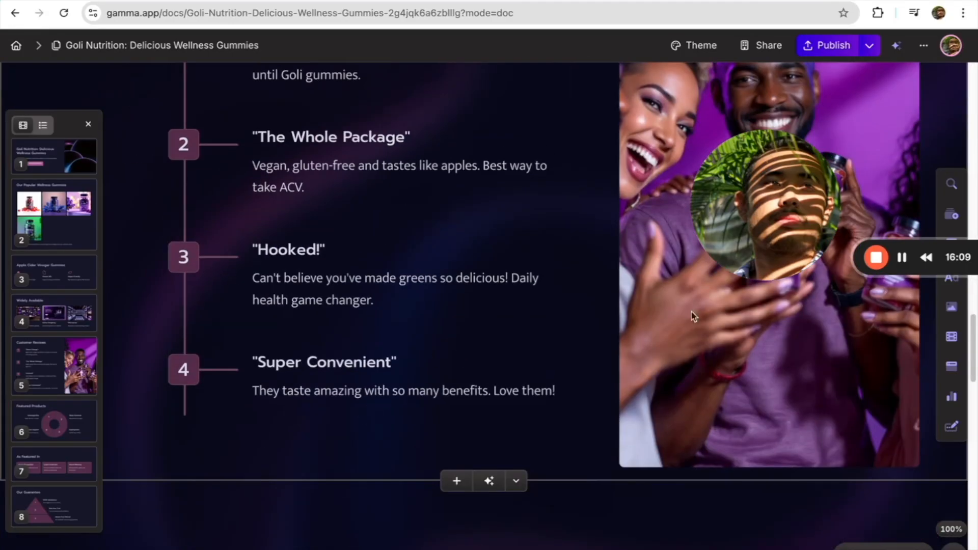
pyautogui.scroll(8, 564, 371)
pyautogui.scroll(-15, 517, 366)
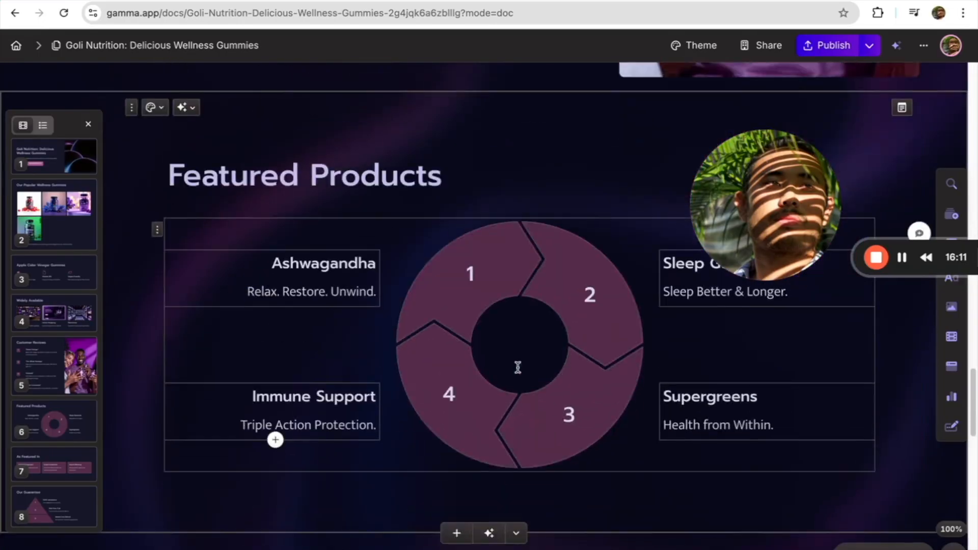
pyautogui.scroll(-6, 458, 305)
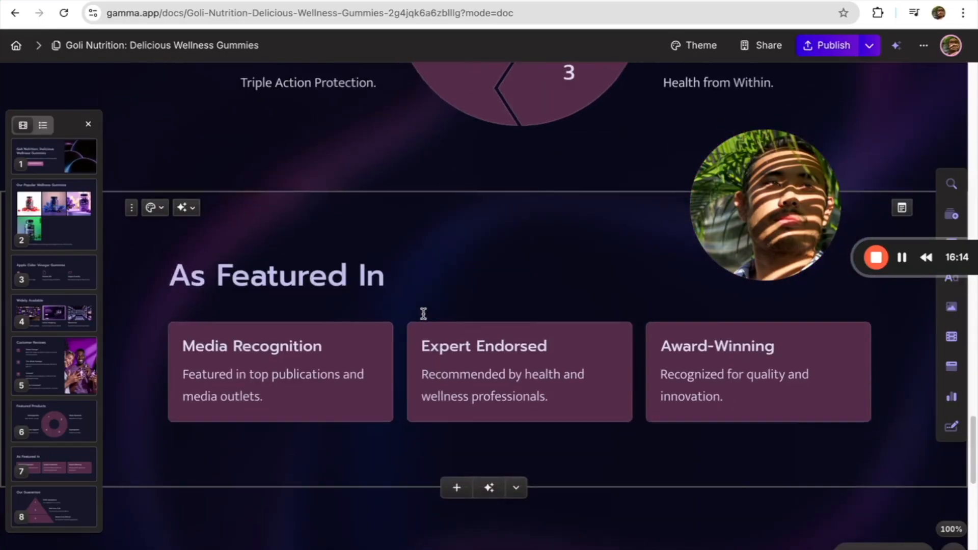
pyautogui.scroll(-10, 431, 311)
pyautogui.scroll(12, 453, 264)
pyautogui.scroll(20, 469, 245)
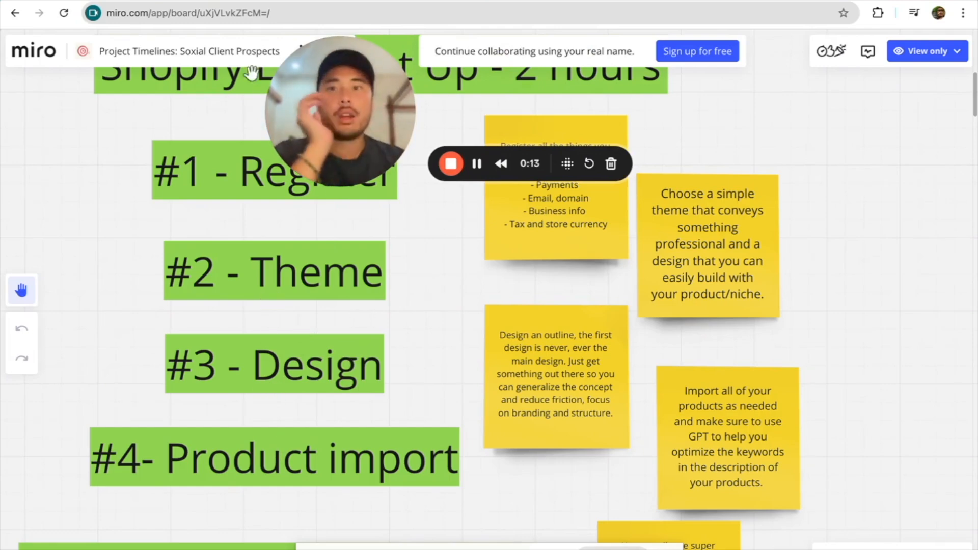
# Switch to the Shopify admin and open the themes page of the online store
pyautogui.click(329, 5)
pyautogui.click(336, 0)
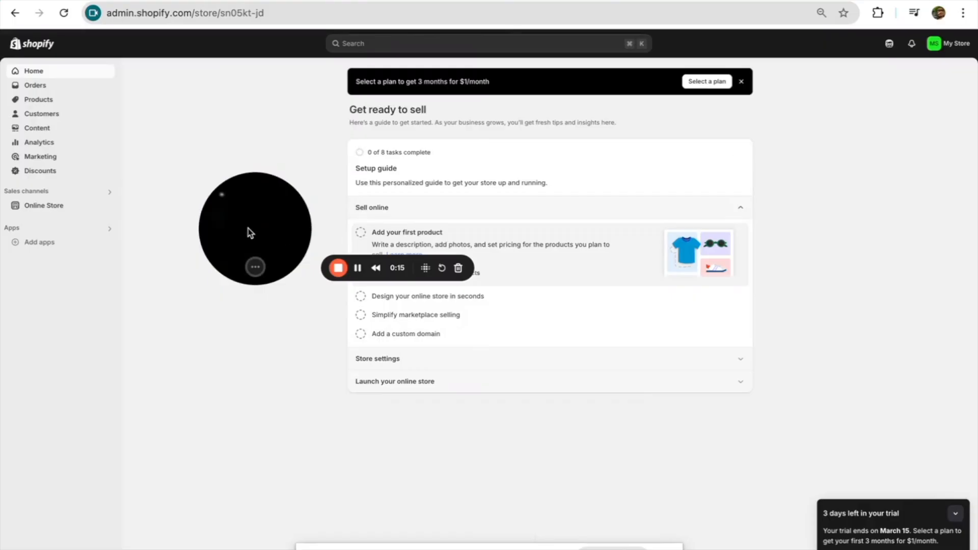
pyautogui.moveTo(246, 228); pyautogui.dragTo(577, 161)
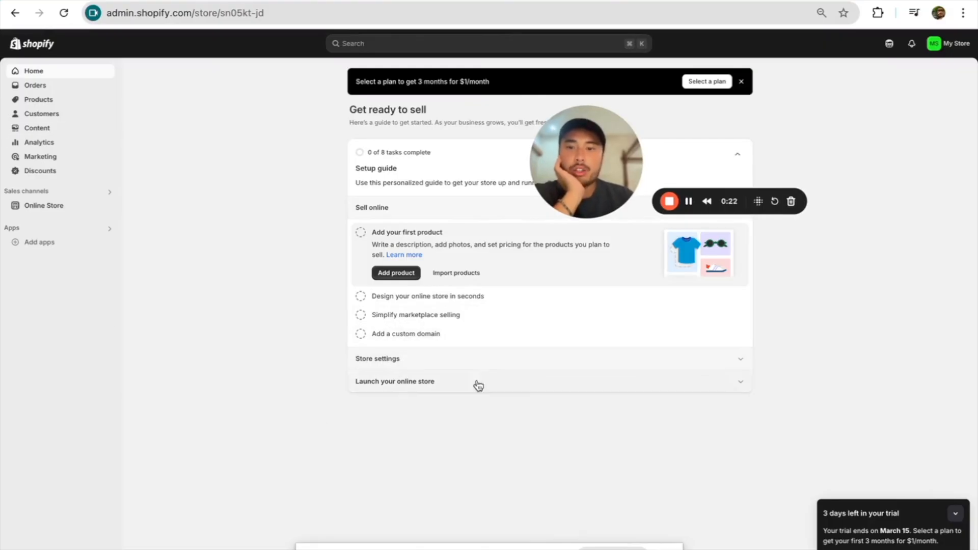
pyautogui.click(54, 206)
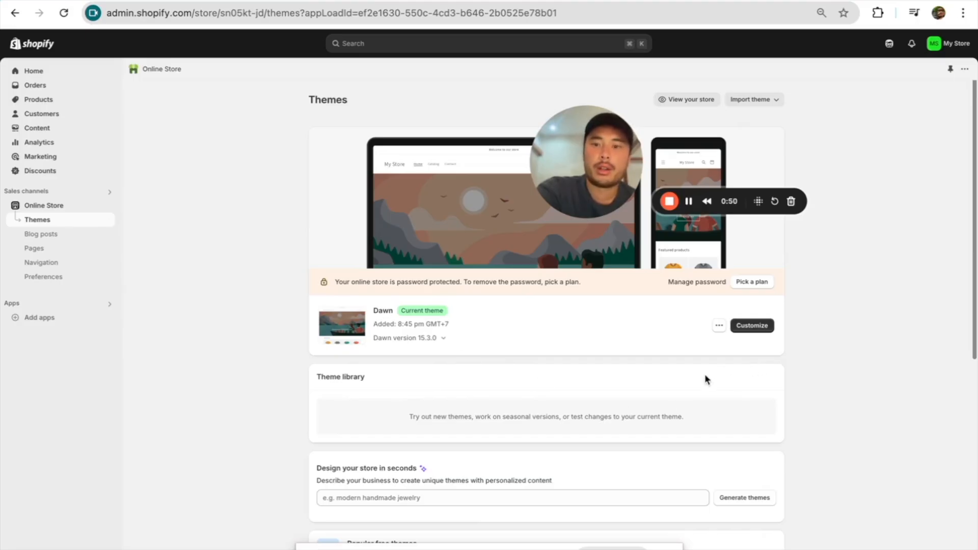
# Look through the popular free themes and open the Shopify Theme Store's full theme catalogue
pyautogui.scroll(-7, 569, 394)
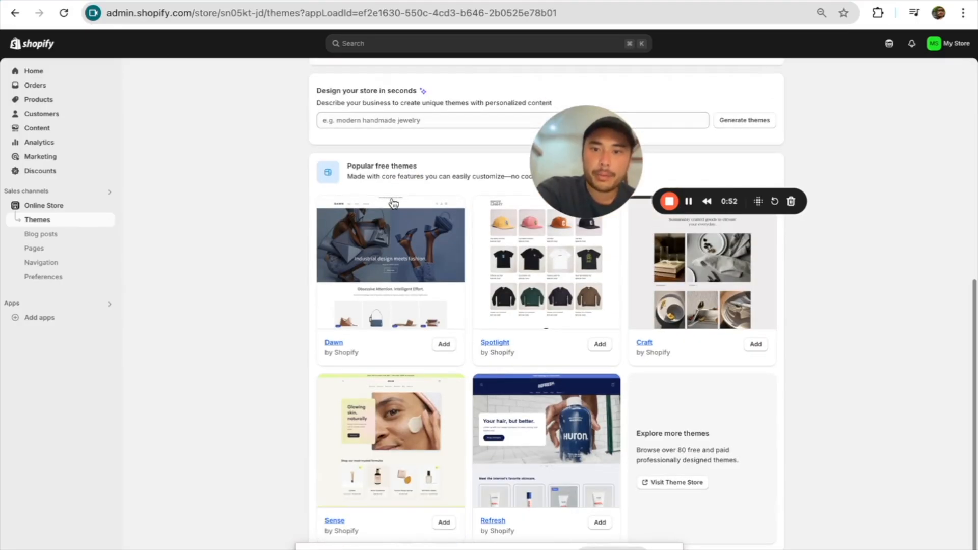
pyautogui.scroll(7, 519, 359)
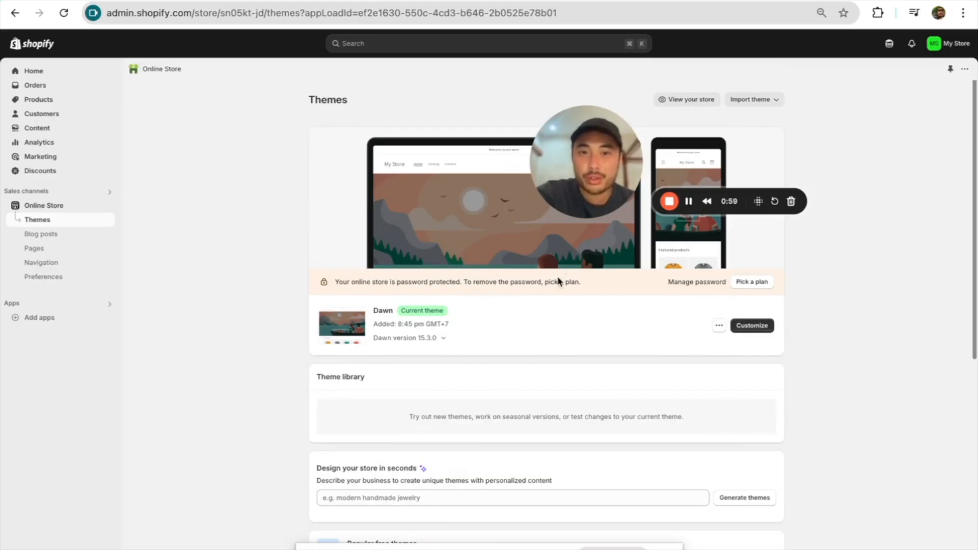
pyautogui.moveTo(591, 186); pyautogui.dragTo(125, 180)
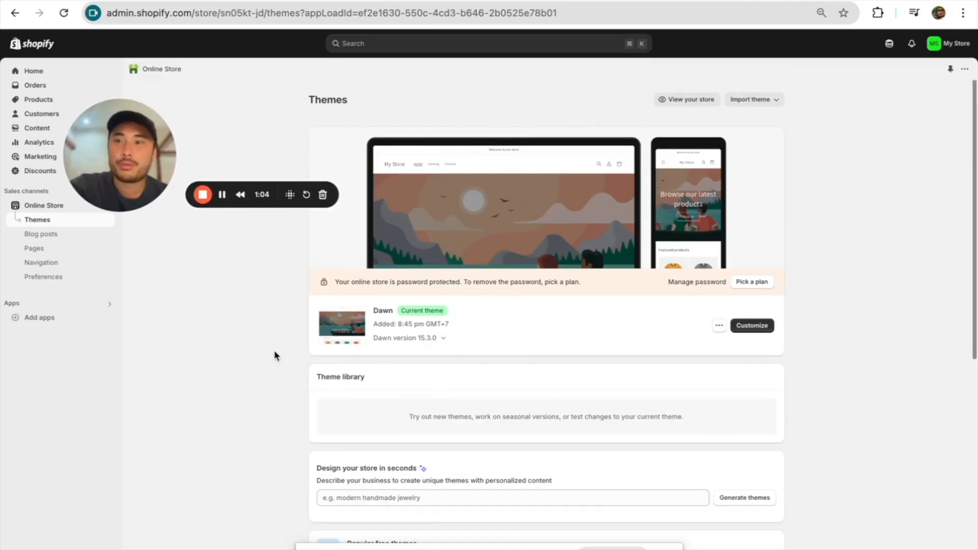
pyautogui.scroll(-7, 445, 346)
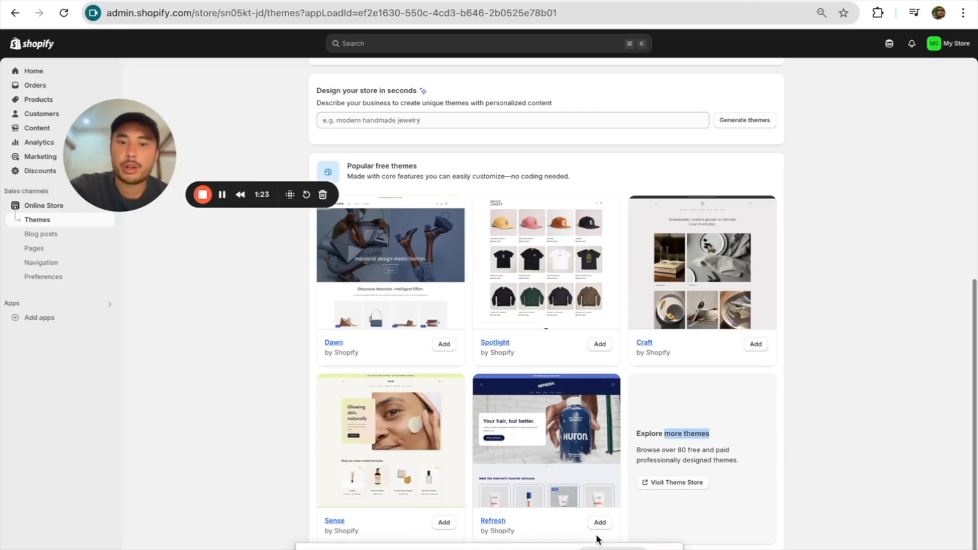
pyautogui.click(642, 483)
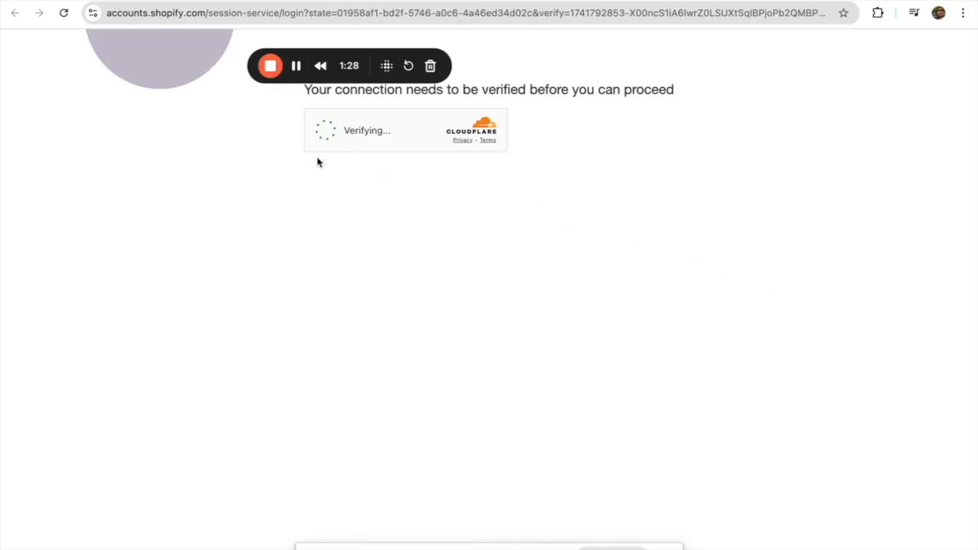
pyautogui.moveTo(129, 53); pyautogui.dragTo(564, 223)
pyautogui.click(525, 319)
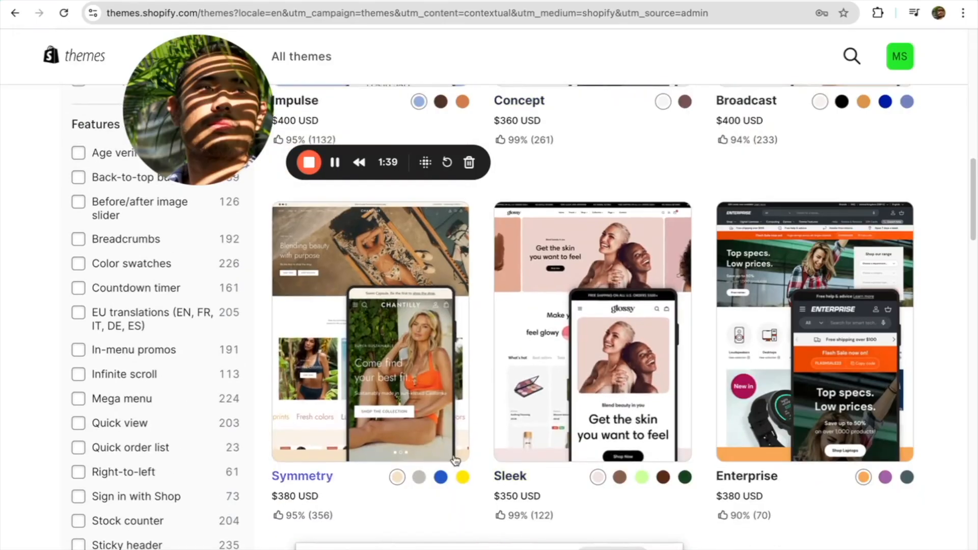
# Browse the full theme catalogue for store design options and return to the start of the list
pyautogui.scroll(-7, 635, 407)
pyautogui.scroll(-20, 635, 408)
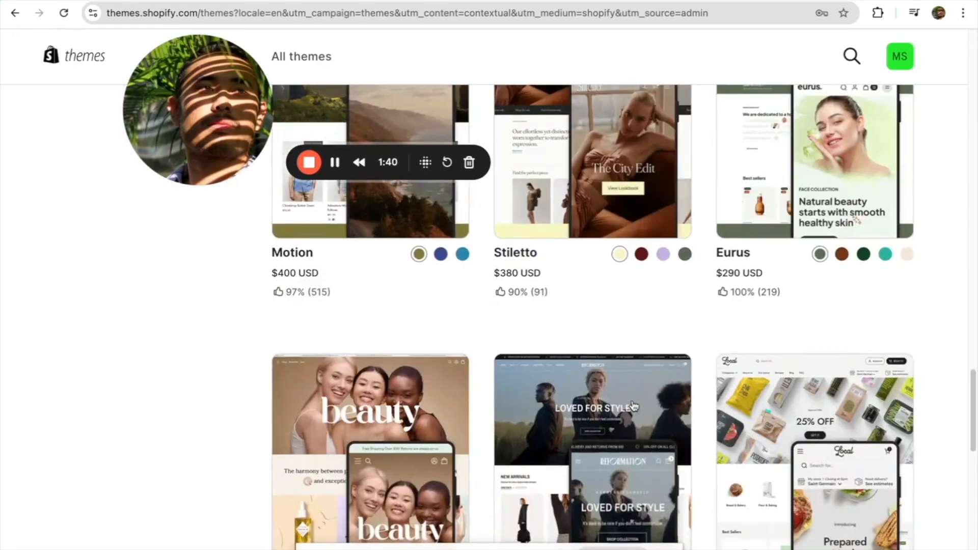
pyautogui.scroll(20, 637, 401)
pyautogui.scroll(10, 478, 257)
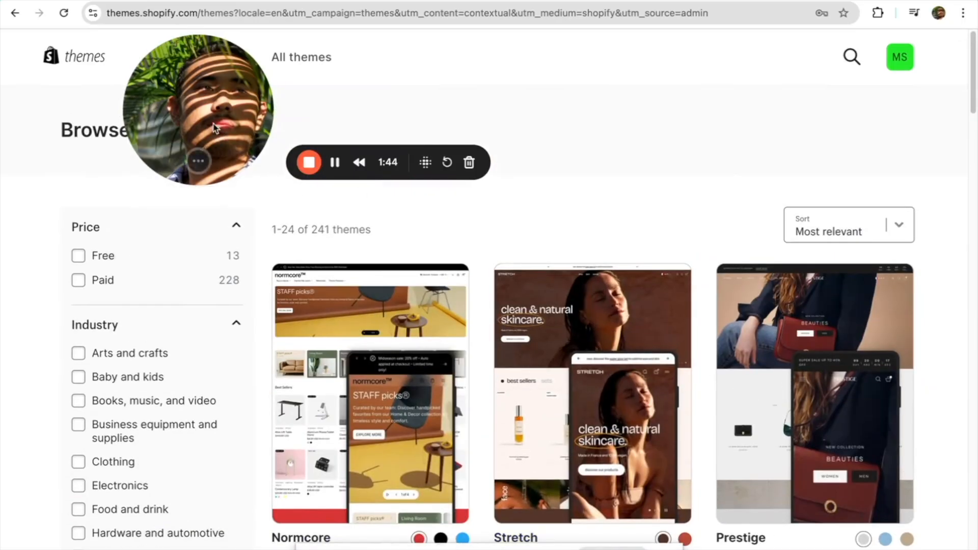
pyautogui.moveTo(214, 127); pyautogui.dragTo(494, 127)
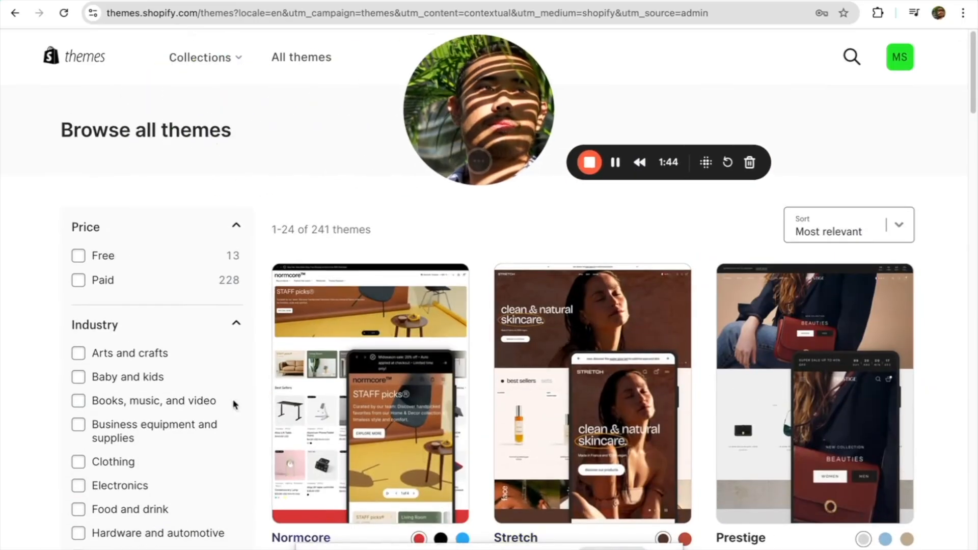
# Filter the theme catalogue to free themes and look through the available designs
pyautogui.click(80, 255)
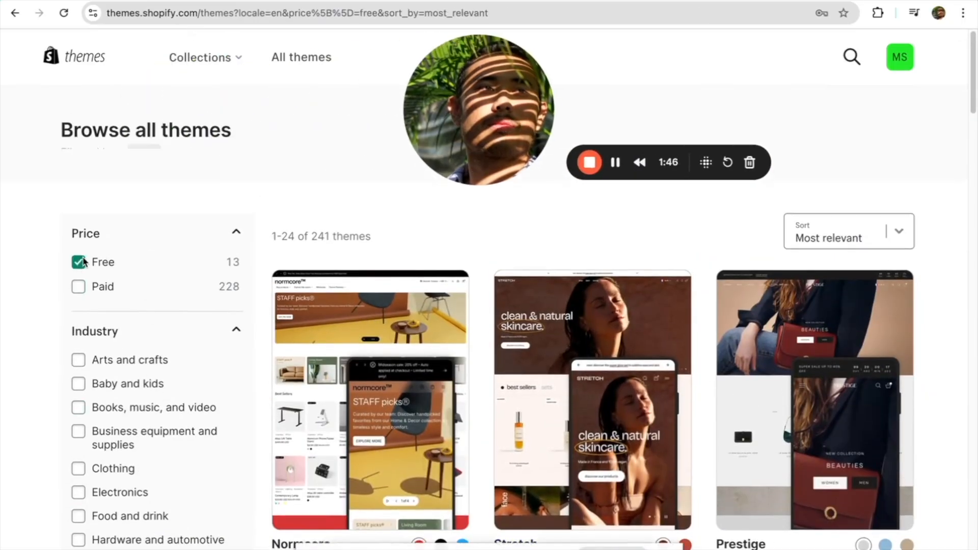
pyautogui.scroll(-15, 720, 473)
pyautogui.scroll(-15, 721, 474)
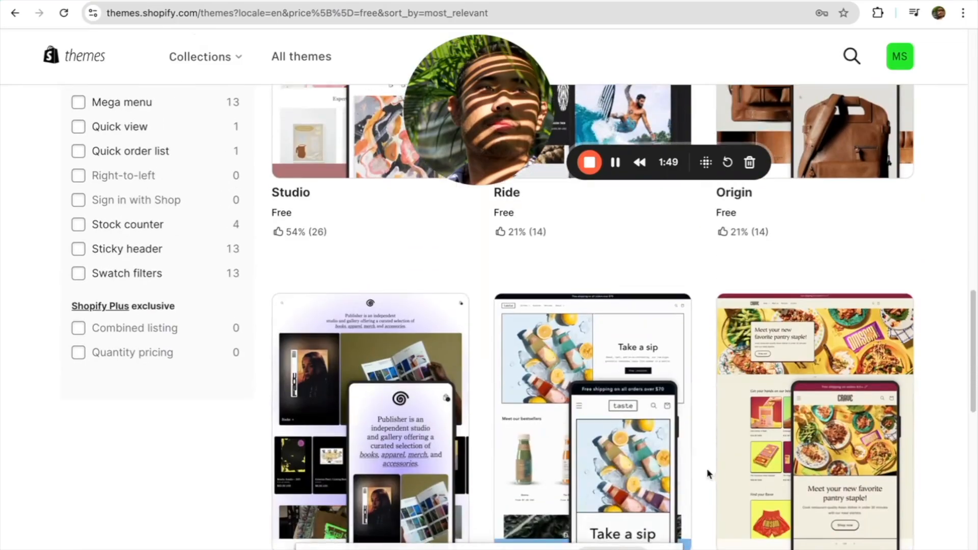
pyautogui.scroll(8, 451, 310)
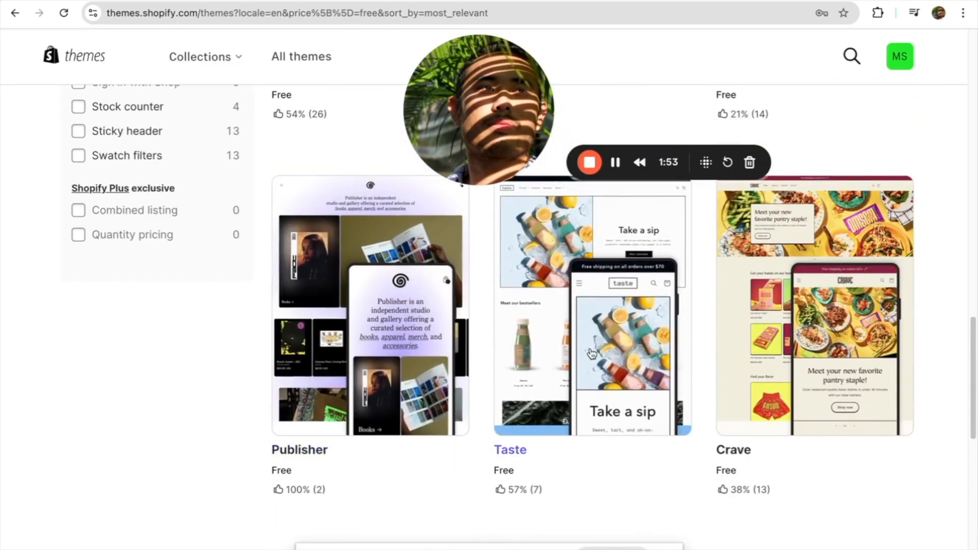
pyautogui.scroll(6, 482, 332)
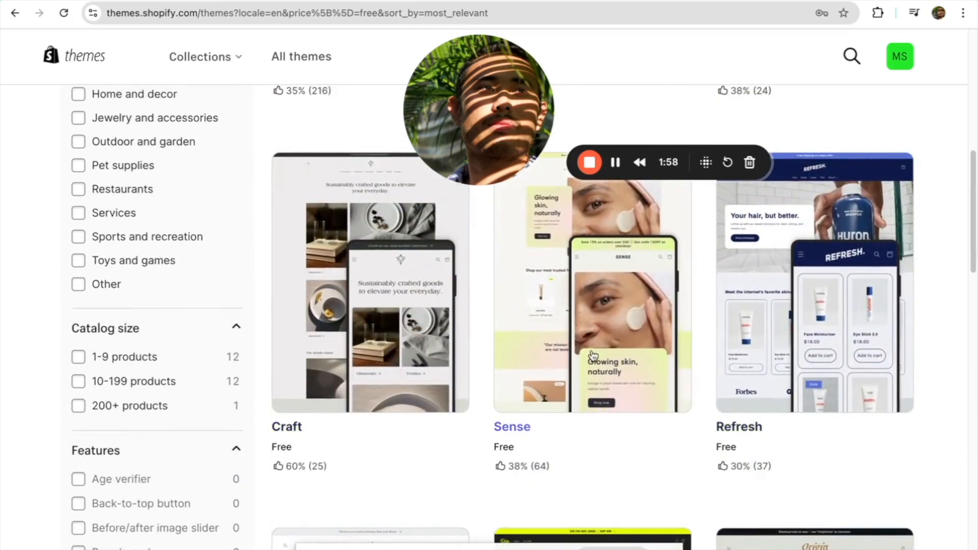
# Look through the remaining free themes and narrow the catalogue to the Health and beauty industry
pyautogui.scroll(-6, 600, 300)
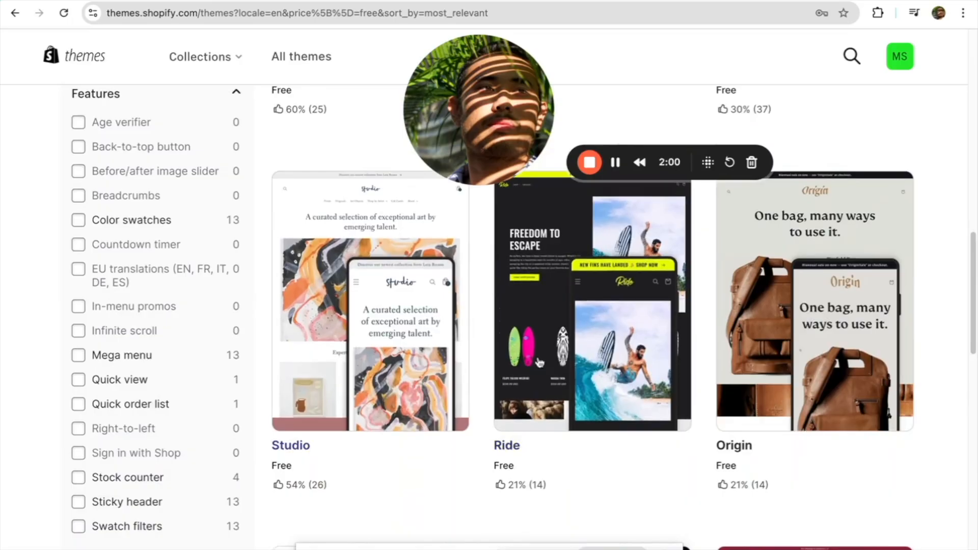
pyautogui.scroll(-8, 601, 365)
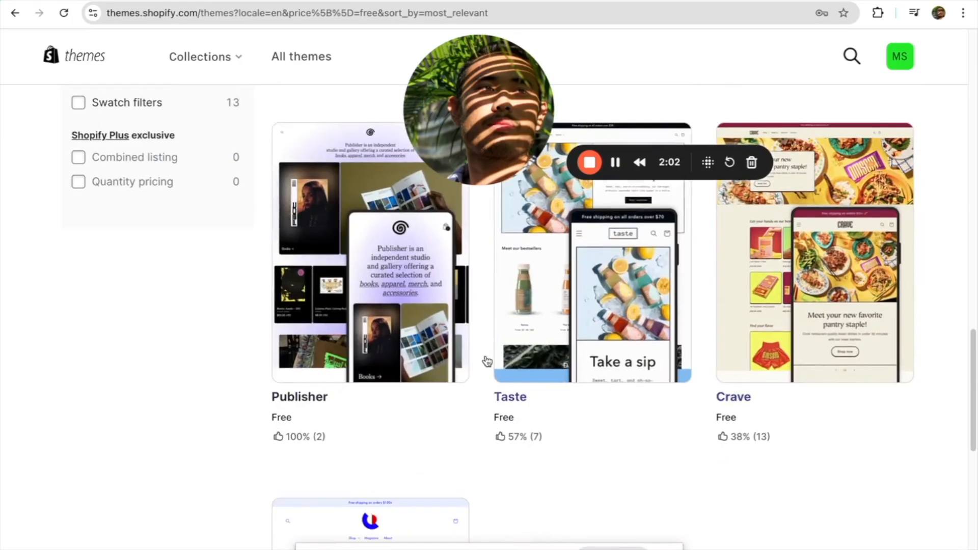
pyautogui.scroll(-8, 437, 361)
pyautogui.scroll(20, 163, 313)
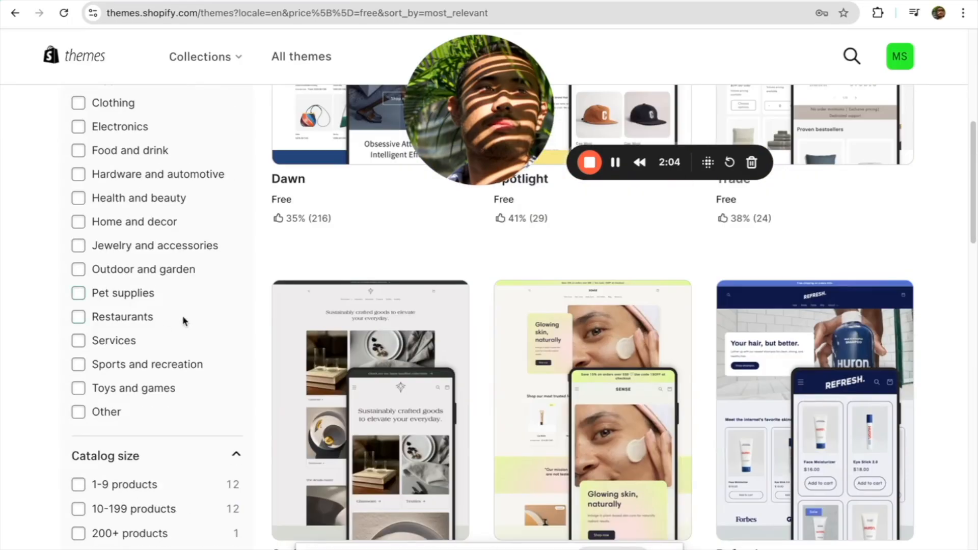
pyautogui.scroll(1, 183, 289)
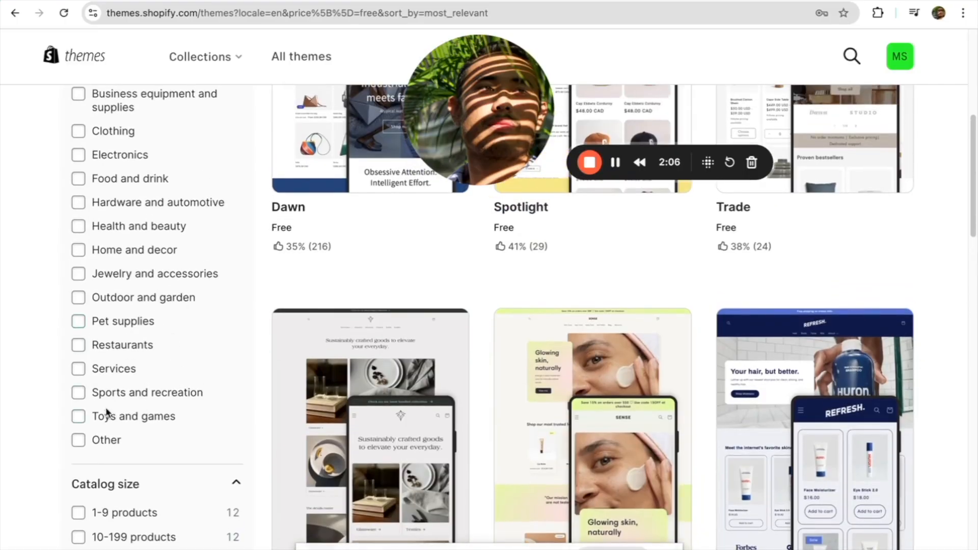
pyautogui.scroll(5, 95, 310)
pyautogui.scroll(-2, 128, 422)
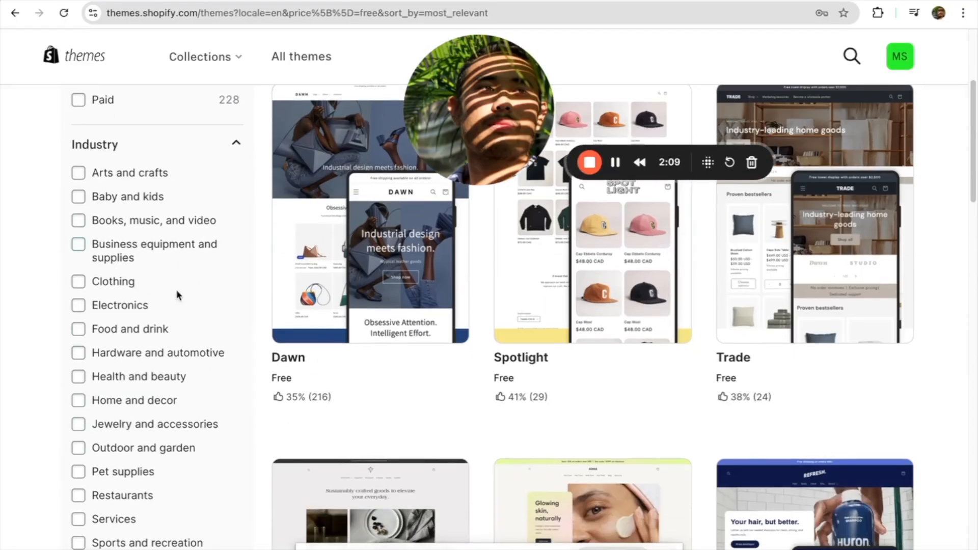
pyautogui.click(77, 377)
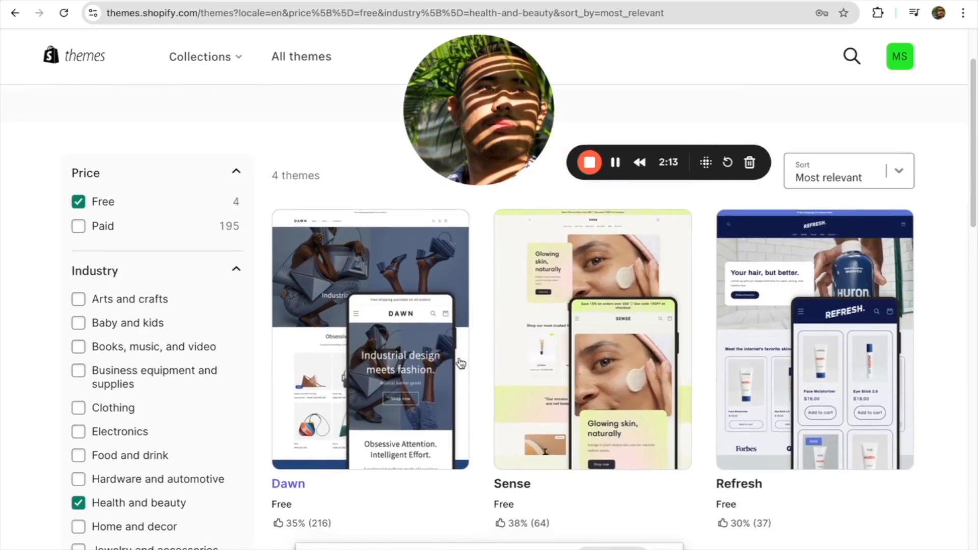
# Include paid themes in the Health and beauty results, browse their designs, and remove the paid filter again
pyautogui.click(83, 189)
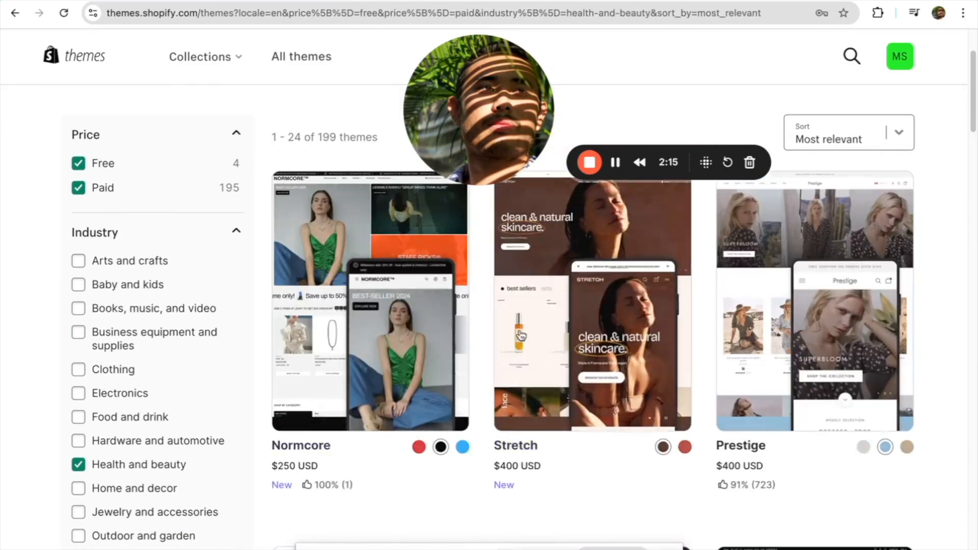
pyautogui.scroll(-15, 592, 349)
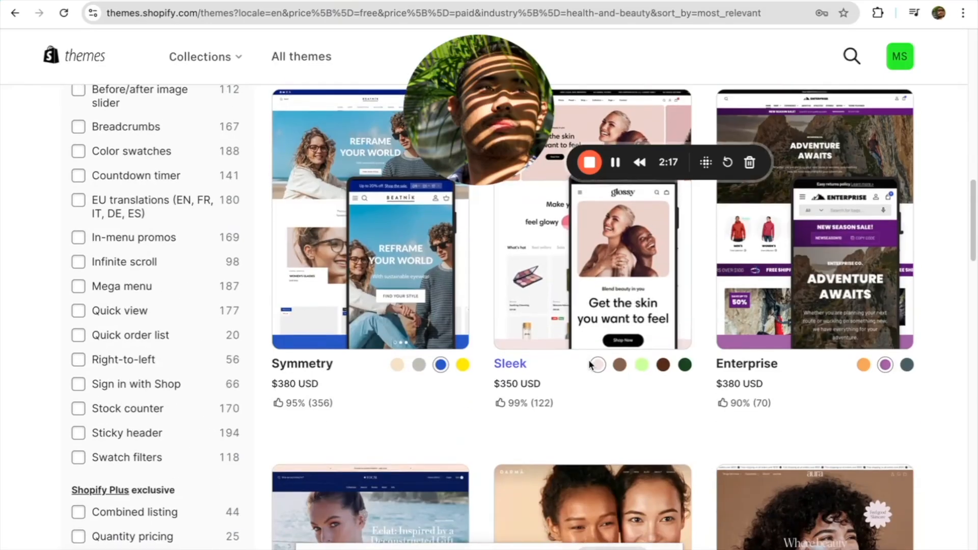
pyautogui.scroll(-8, 562, 349)
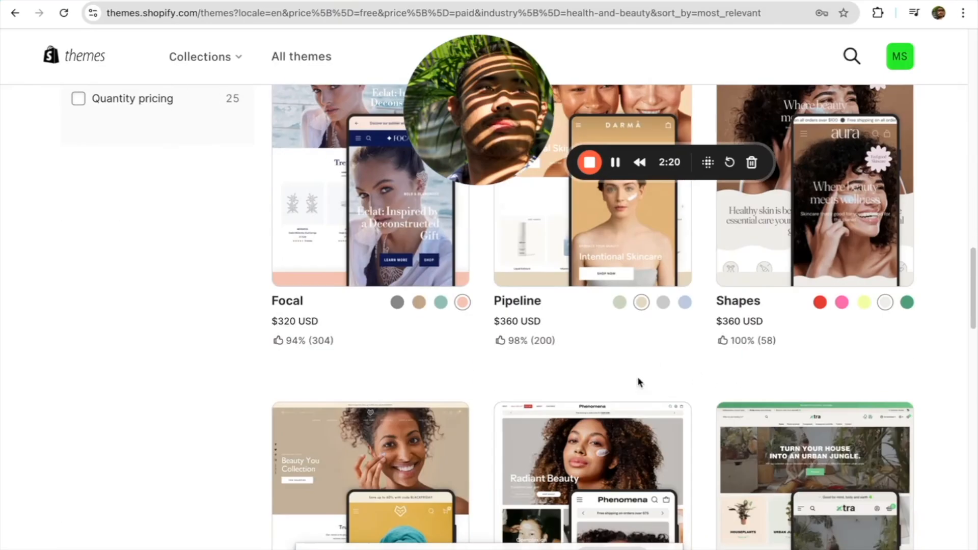
pyautogui.scroll(-4, 694, 373)
pyautogui.scroll(20, 518, 382)
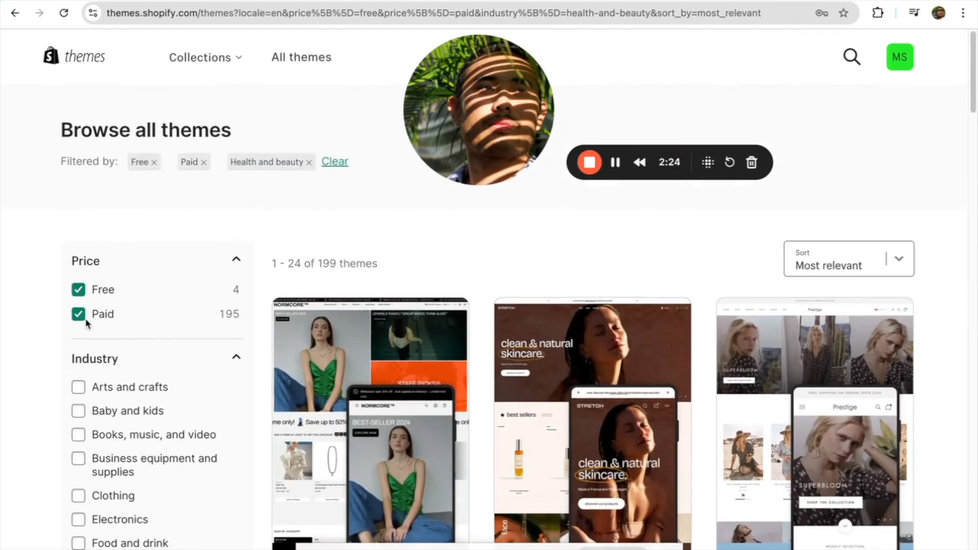
pyautogui.click(79, 314)
pyautogui.scroll(-2, 771, 360)
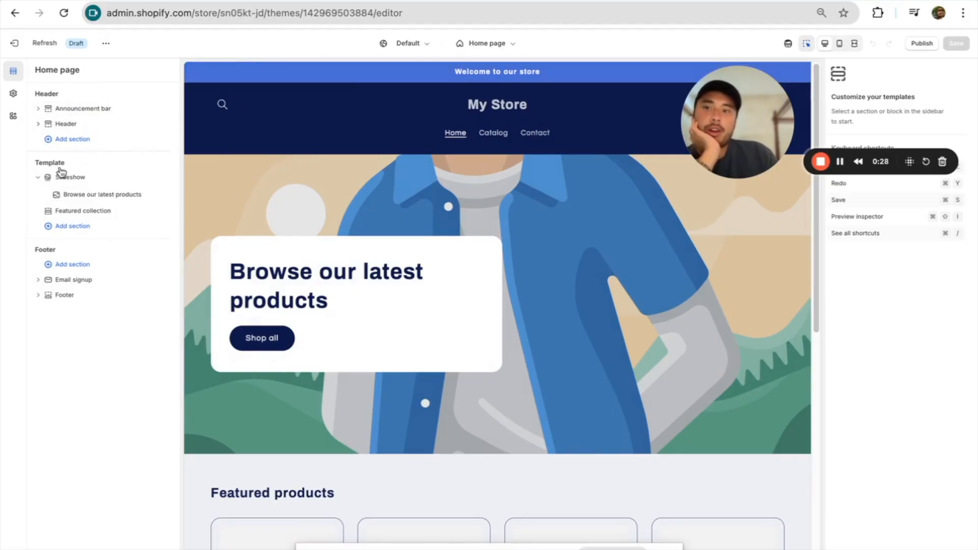
# Examine the Refresh draft theme's home page preview from the announcement bar down to the footer
pyautogui.scroll(-10, 321, 299)
pyautogui.scroll(10, 457, 353)
pyautogui.scroll(-8, 461, 381)
pyautogui.scroll(10, 443, 332)
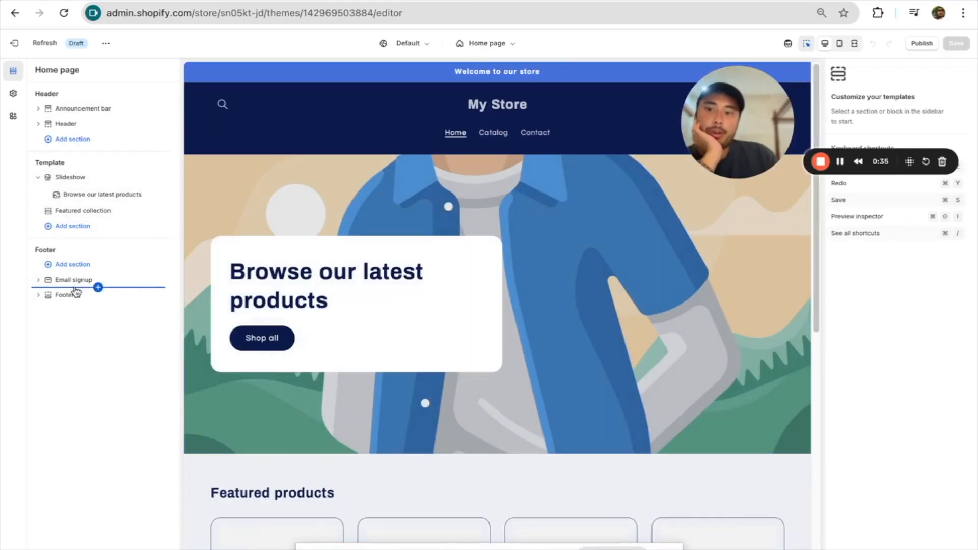
pyautogui.scroll(-8, 399, 254)
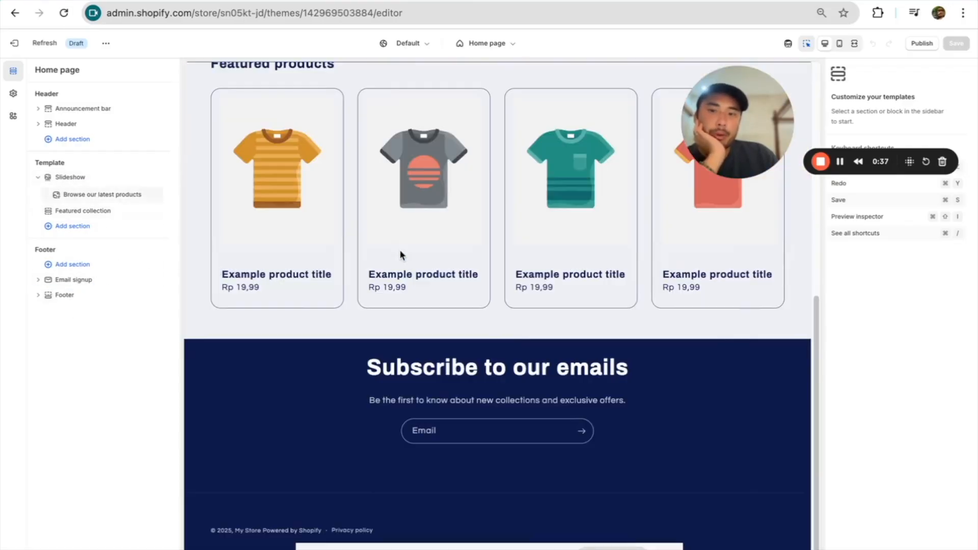
pyautogui.scroll(8, 350, 494)
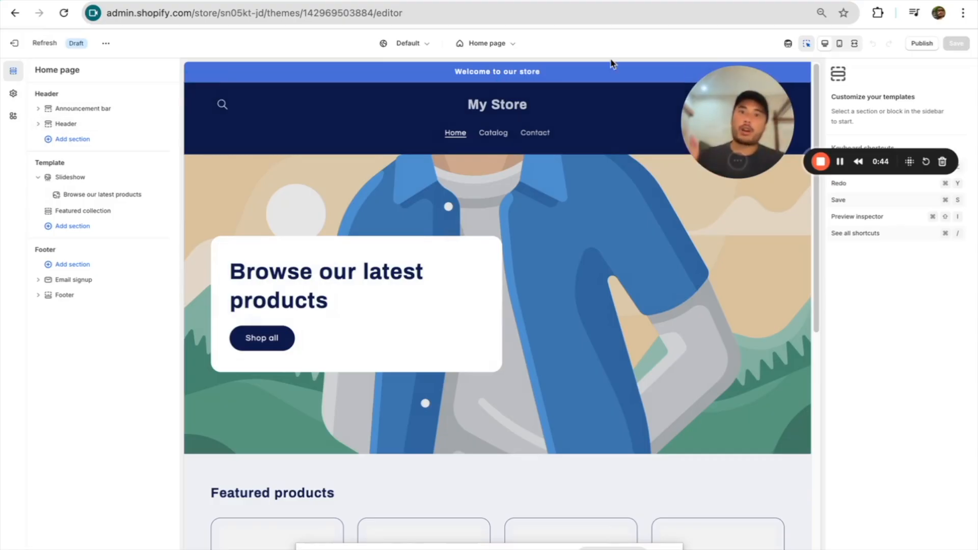
# Add a second announcement to the announcement bar and hide both of its announcements
pyautogui.click(523, 79)
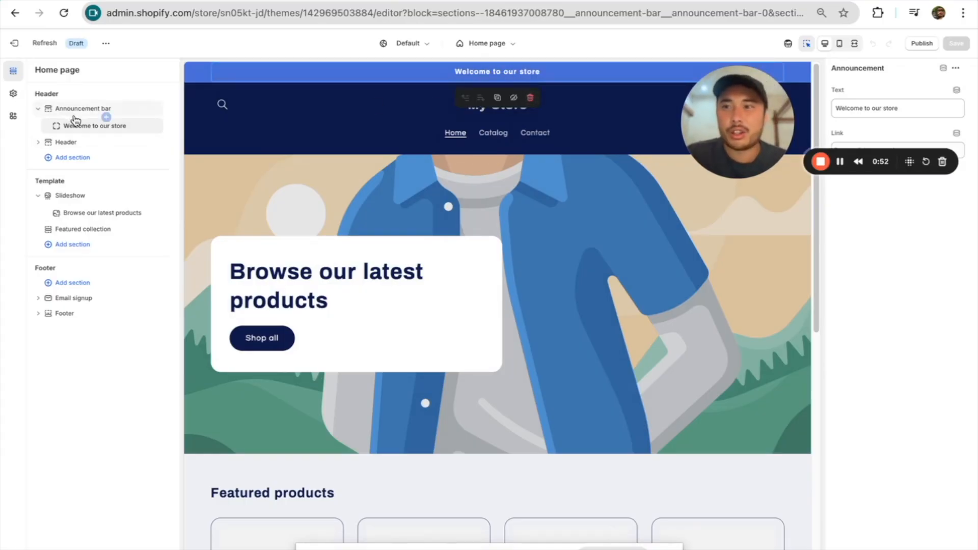
pyautogui.click(106, 117)
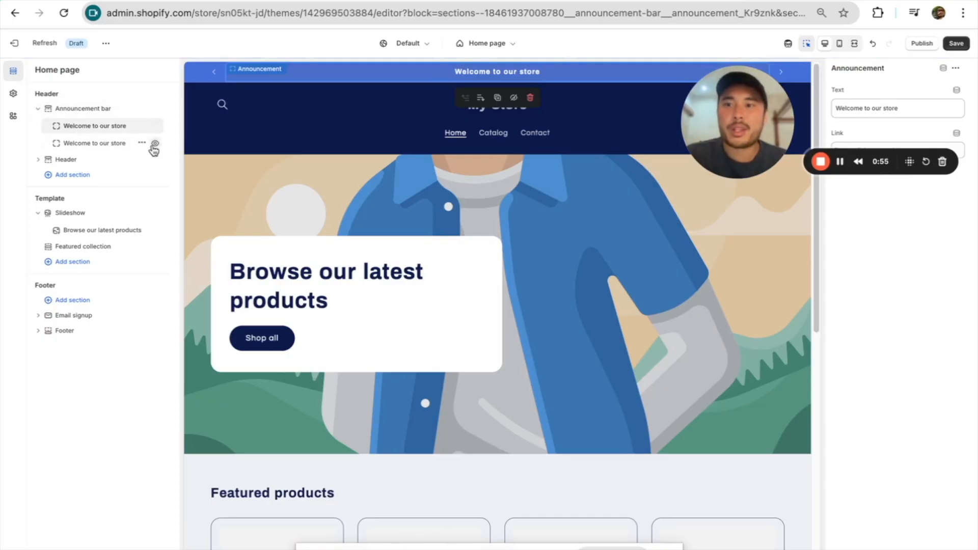
pyautogui.click(141, 126)
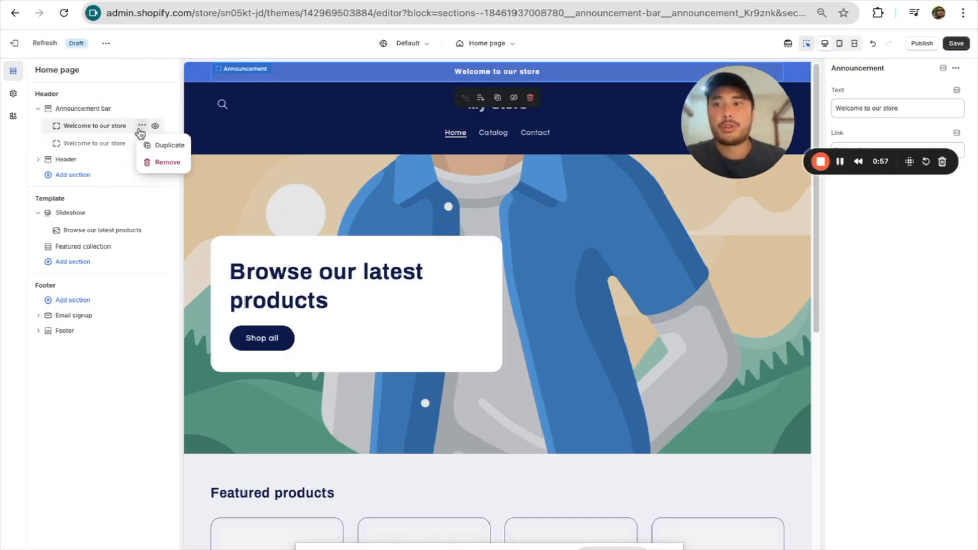
pyautogui.click(97, 137)
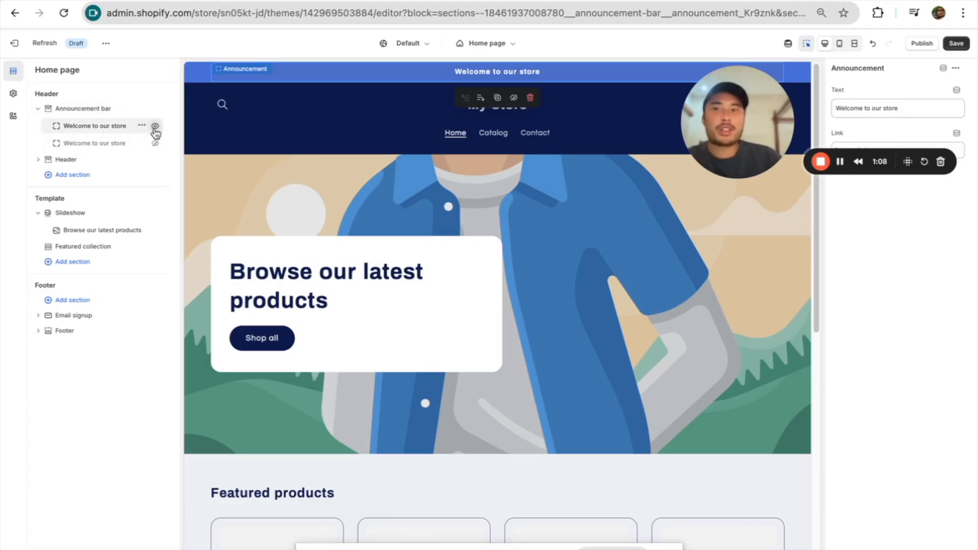
pyautogui.click(155, 126)
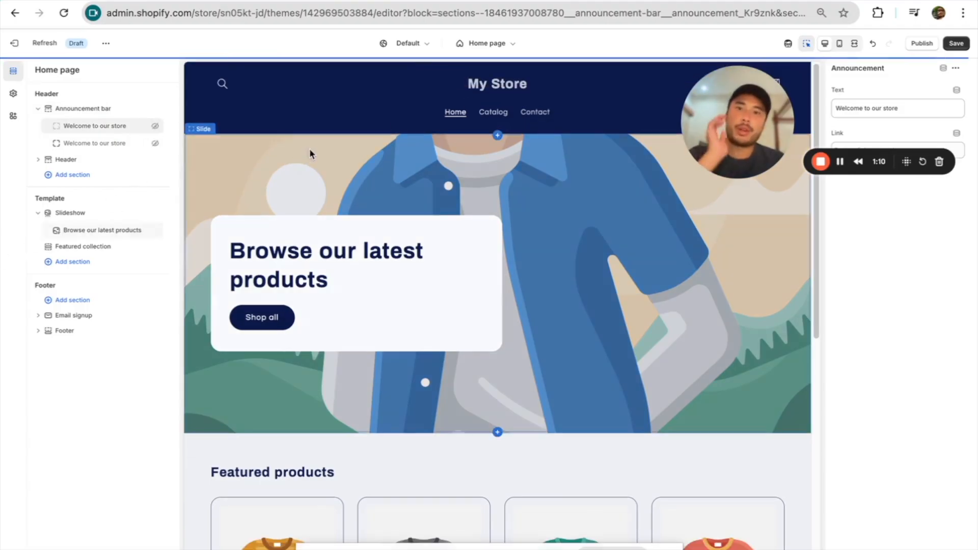
# View the Header section's settings and collapse the Announcement bar and Header entries in the section list
pyautogui.click(518, 103)
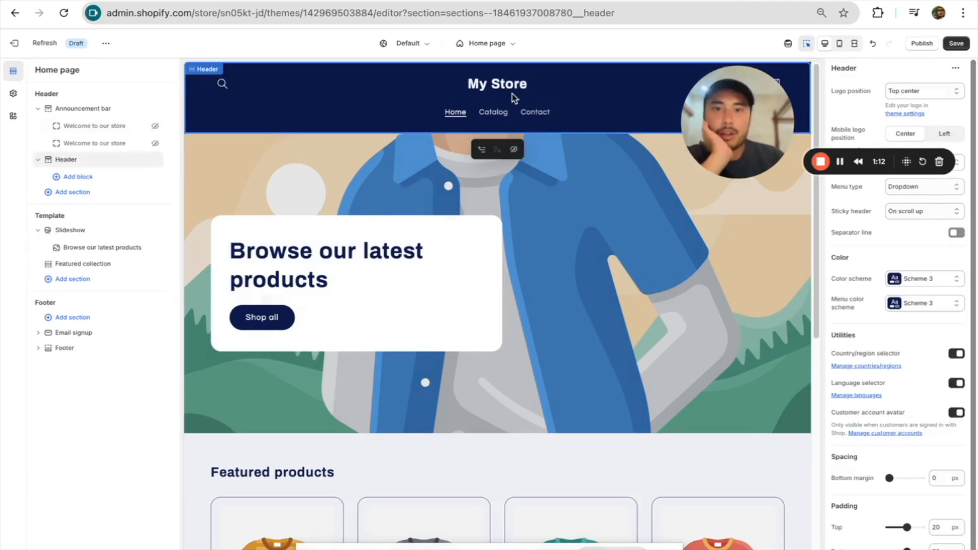
pyautogui.click(514, 98)
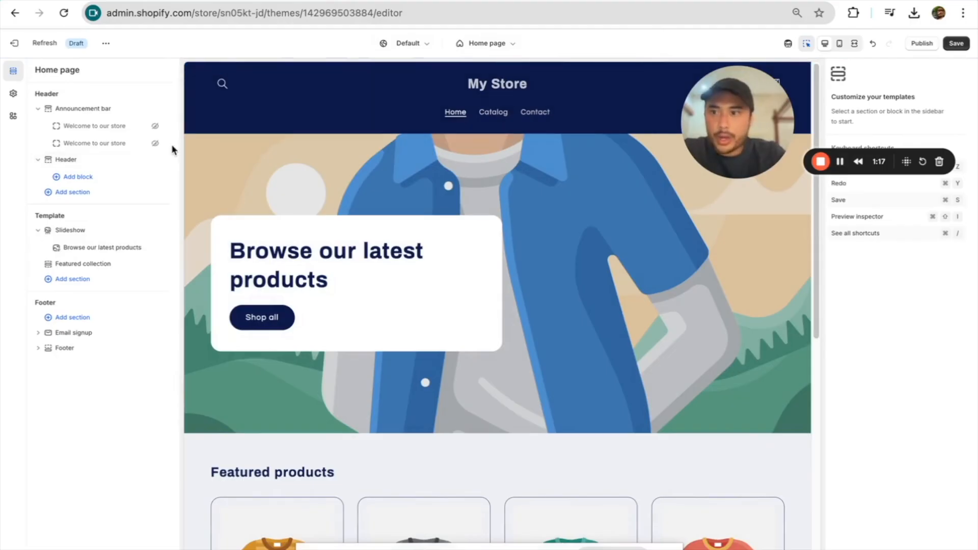
pyautogui.click(65, 163)
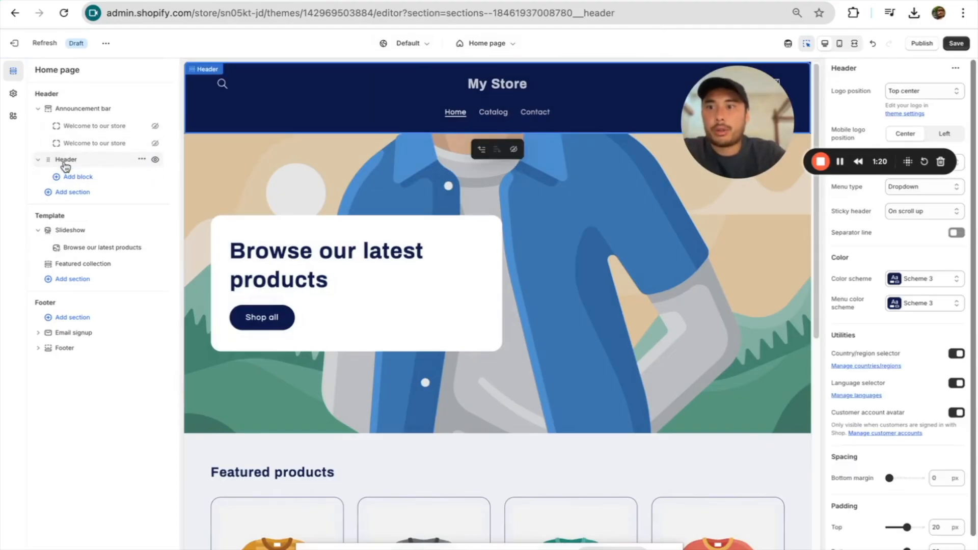
pyautogui.click(37, 109)
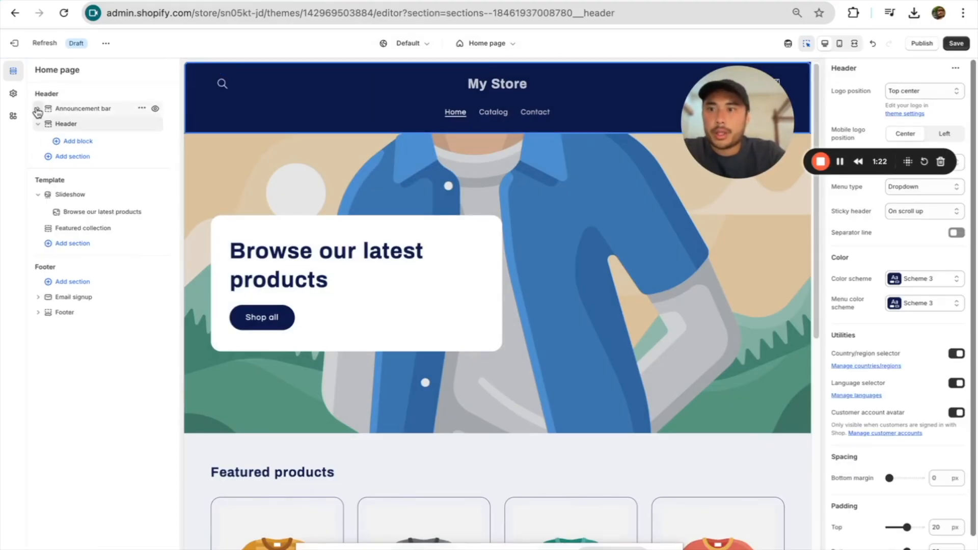
pyautogui.click(39, 125)
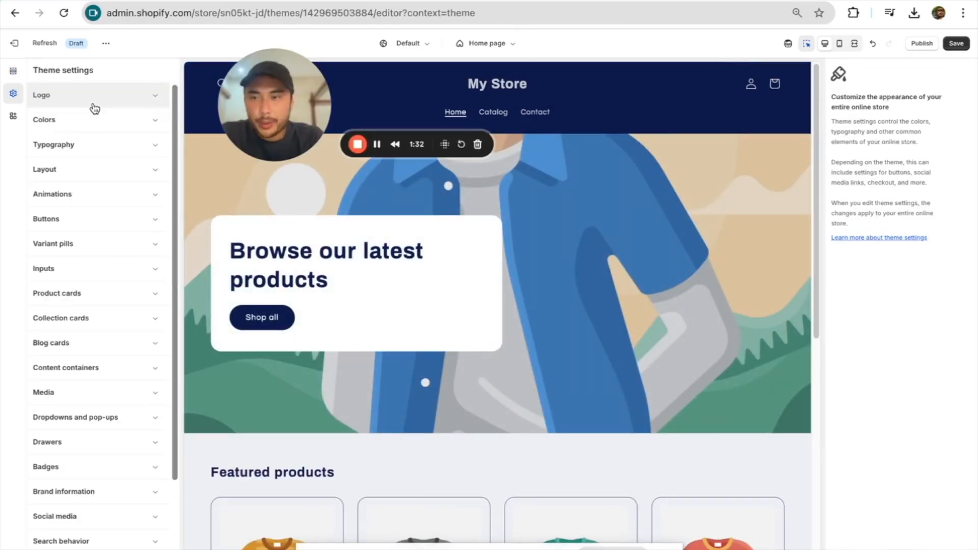
# Upload the goli_logo SVG in the theme's logo settings and use it as the store logo
pyautogui.click(94, 106)
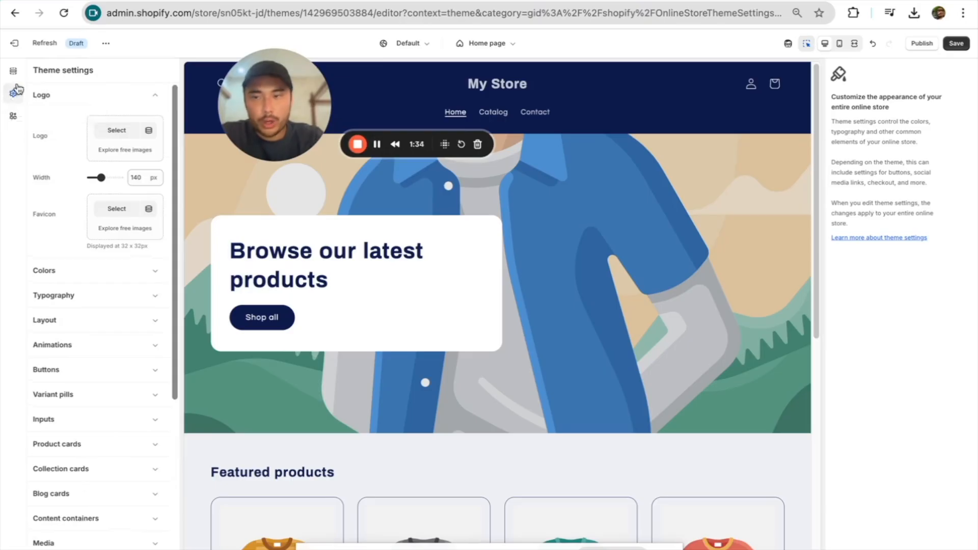
pyautogui.click(120, 135)
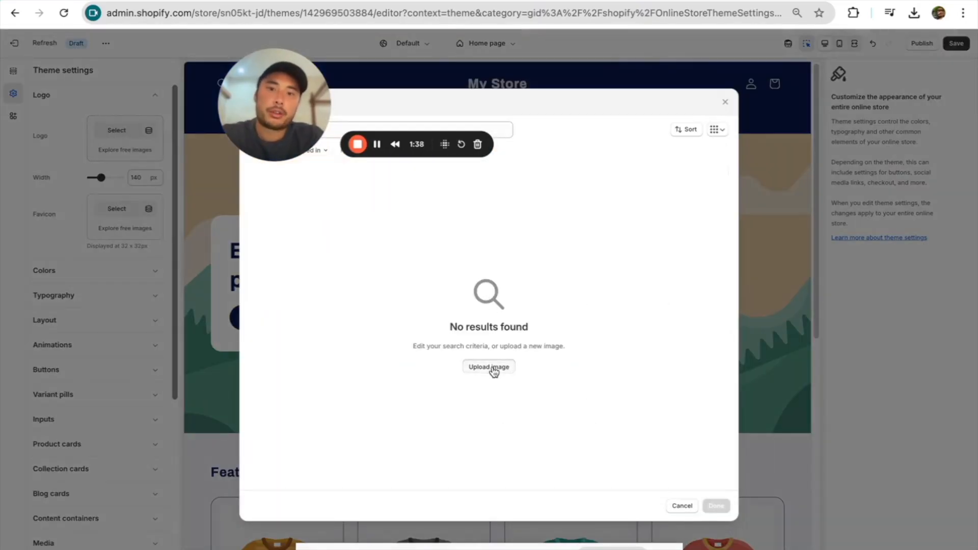
pyautogui.click(493, 367)
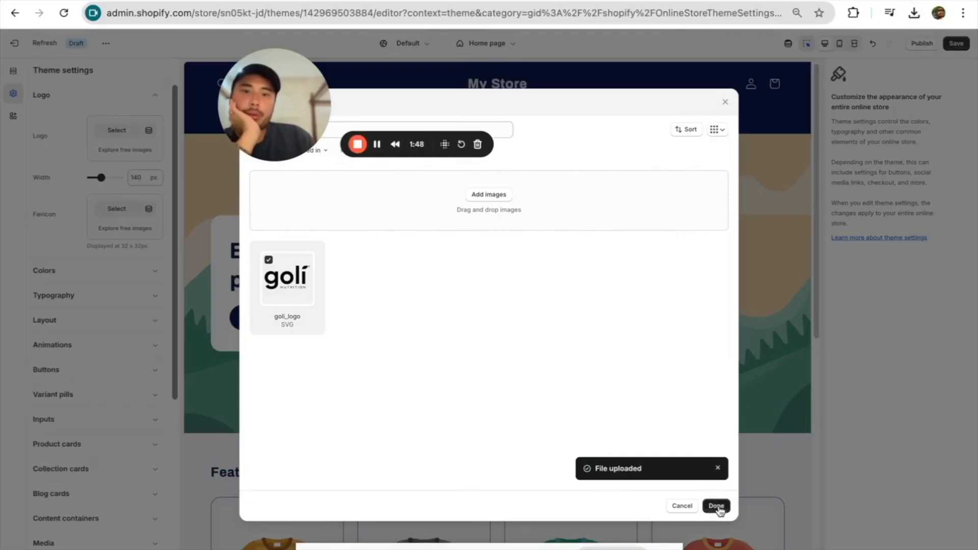
pyautogui.click(716, 507)
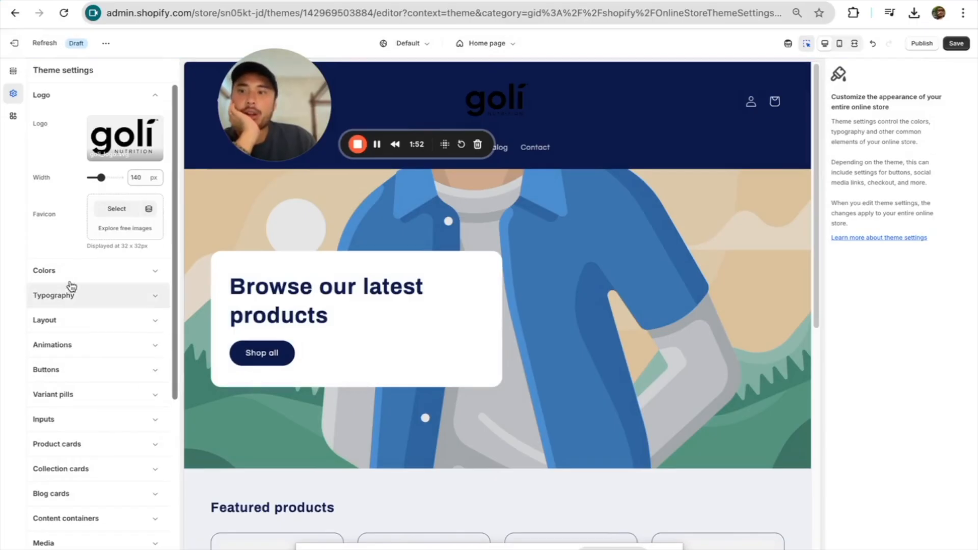
# Set the solid button background of color Scheme 1 to red #FF3636
pyautogui.click(124, 268)
pyautogui.click(50, 191)
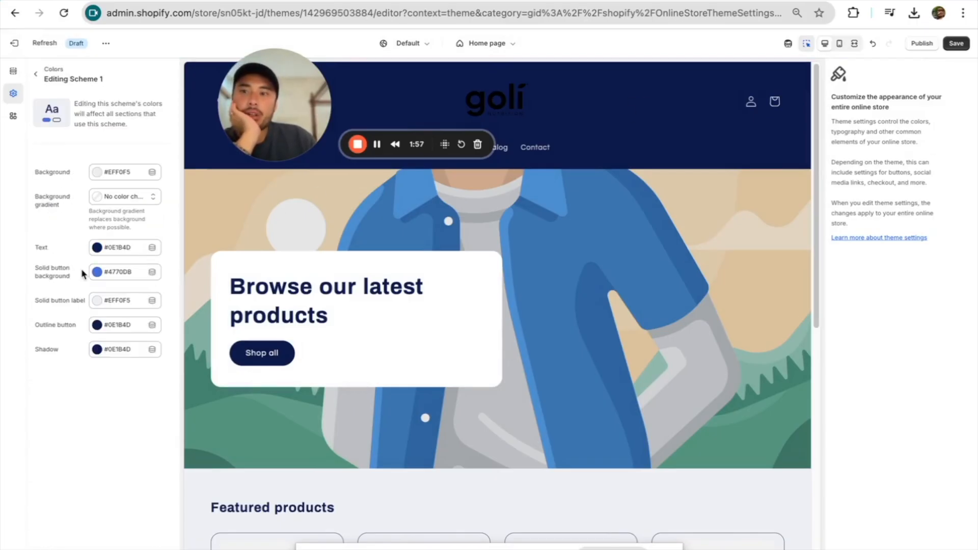
pyautogui.click(96, 278)
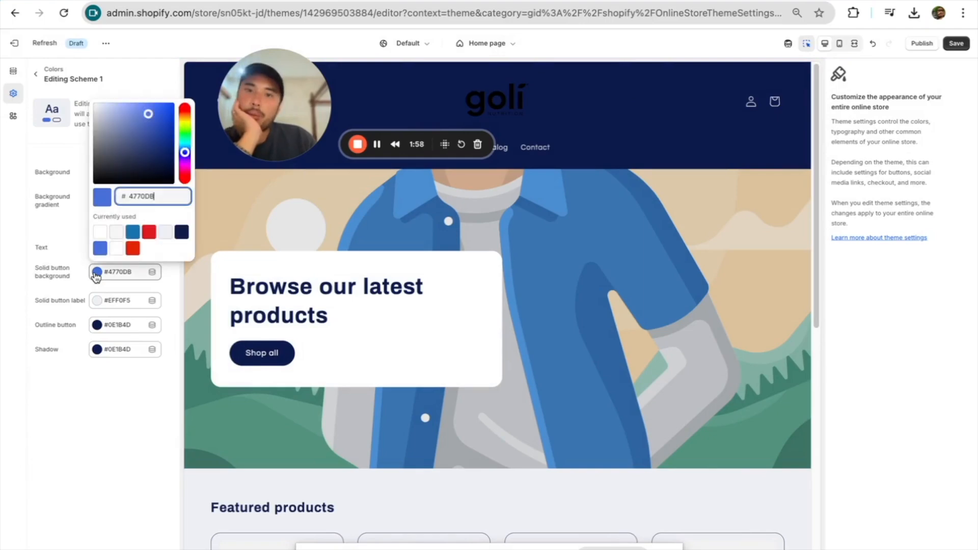
pyautogui.click(186, 109)
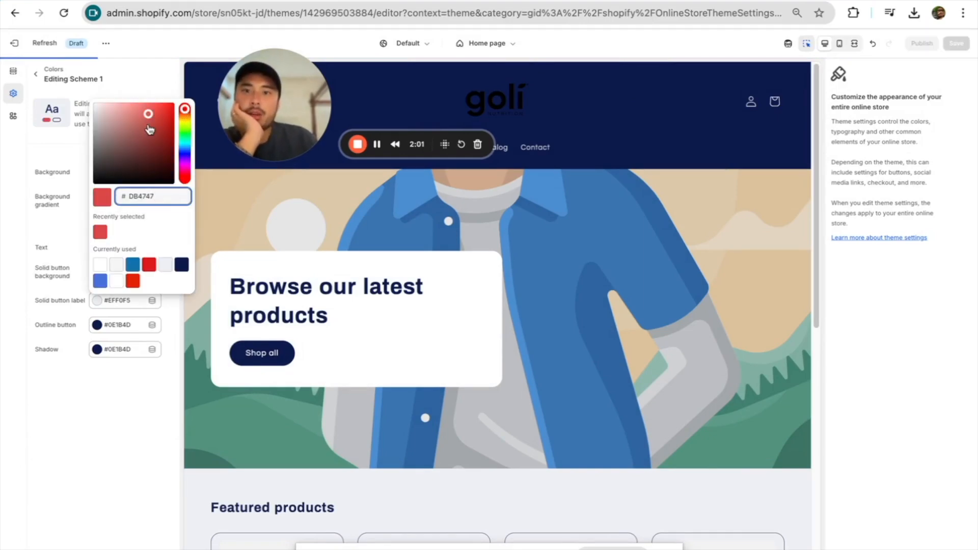
pyautogui.moveTo(152, 120); pyautogui.dragTo(157, 104)
pyautogui.click(59, 229)
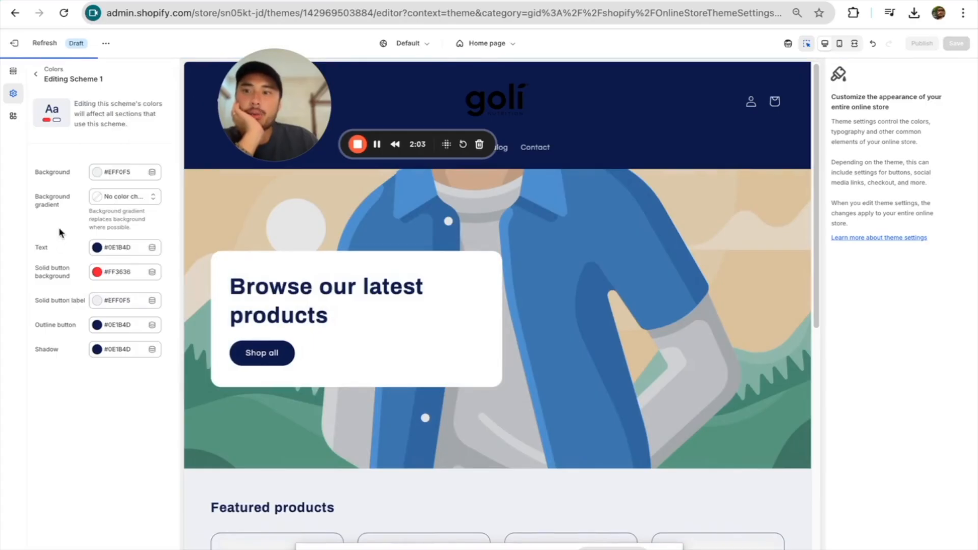
# Set color Scheme 1's background to white #FFF and apply the peach-to-coral linear gradient preset as its background gradient
pyautogui.click(98, 171)
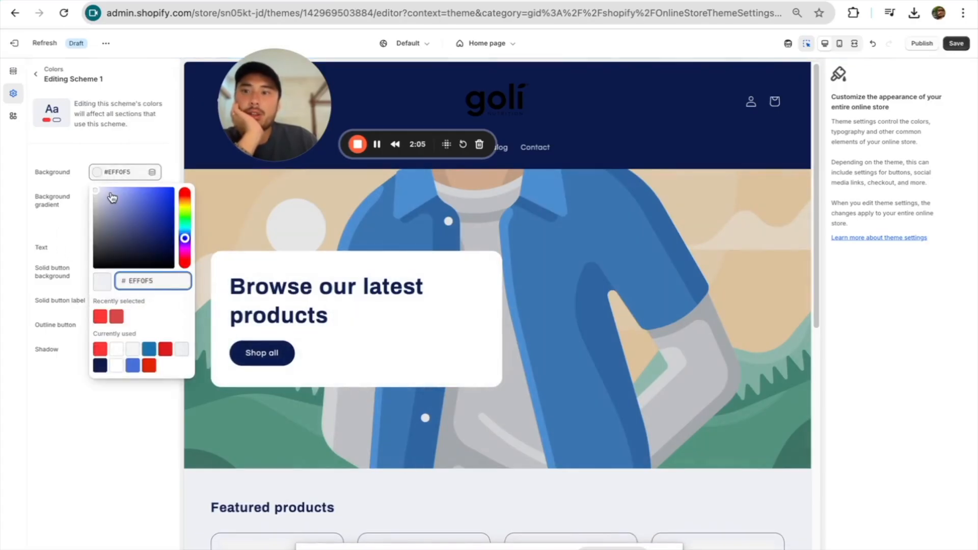
pyautogui.click(116, 349)
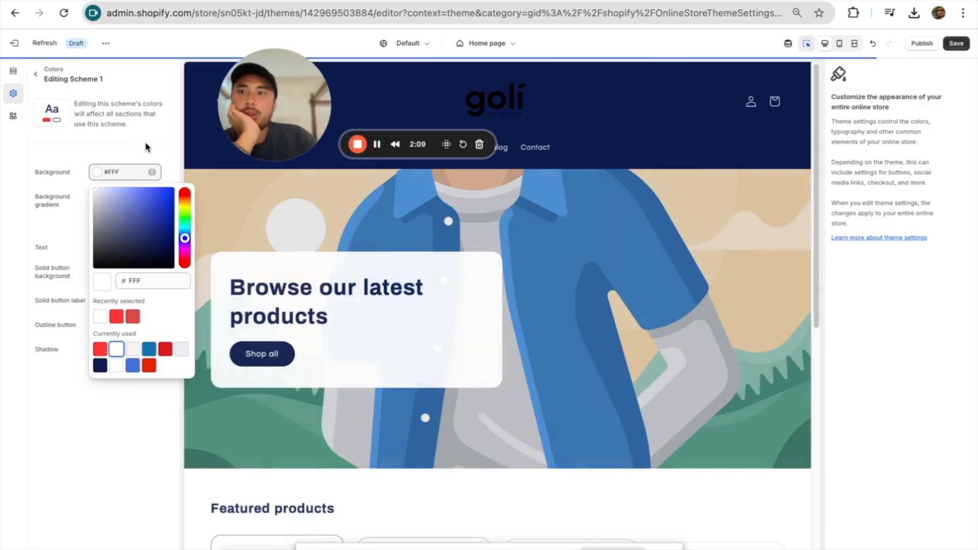
pyautogui.click(108, 168)
pyautogui.click(99, 200)
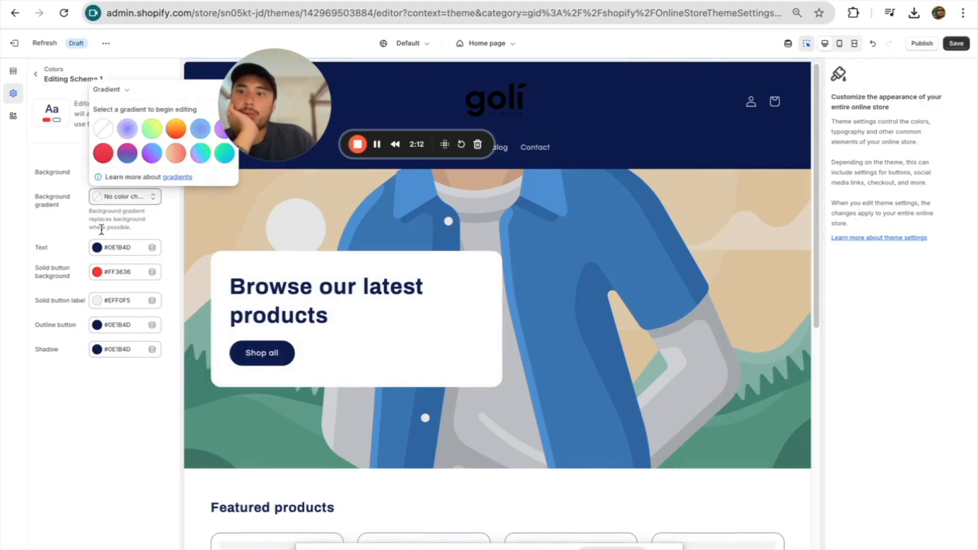
pyautogui.click(175, 153)
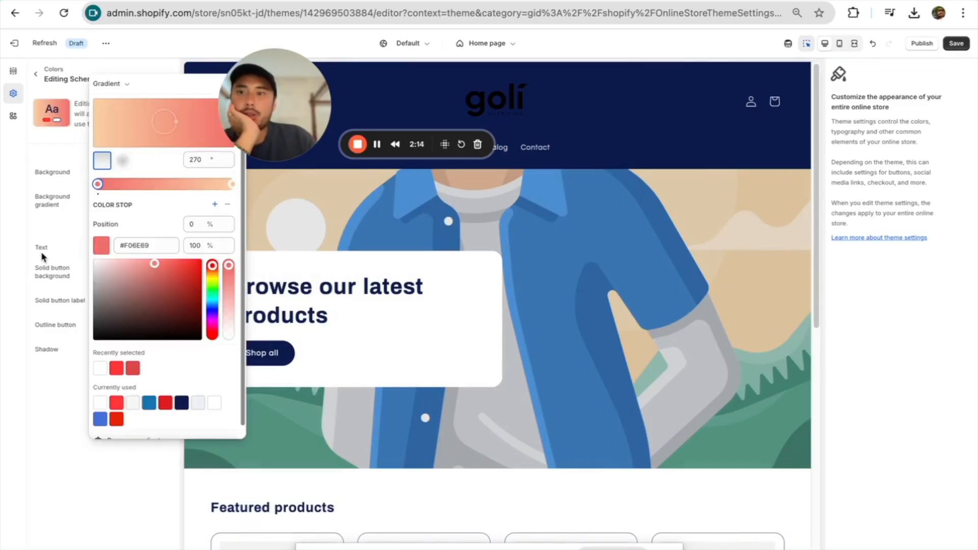
pyautogui.click(77, 303)
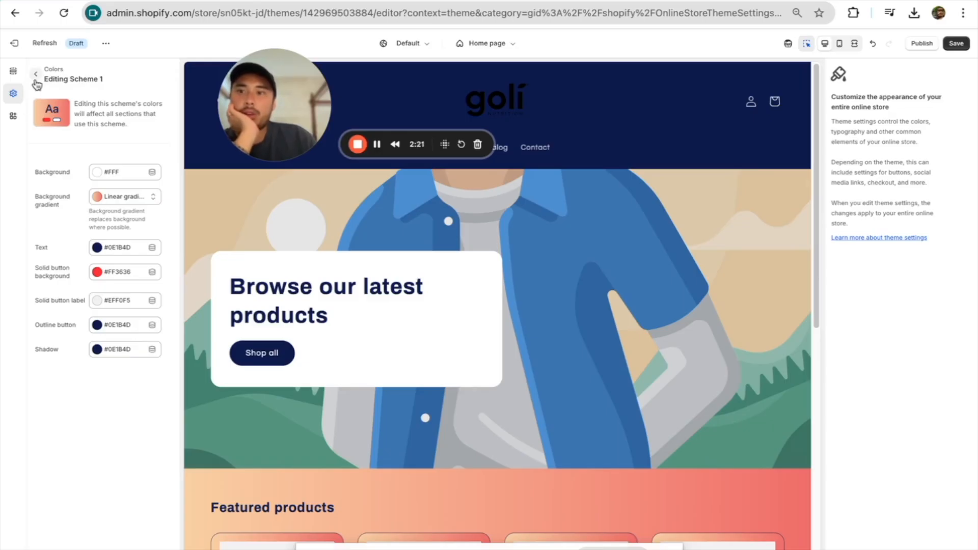
pyautogui.click(36, 74)
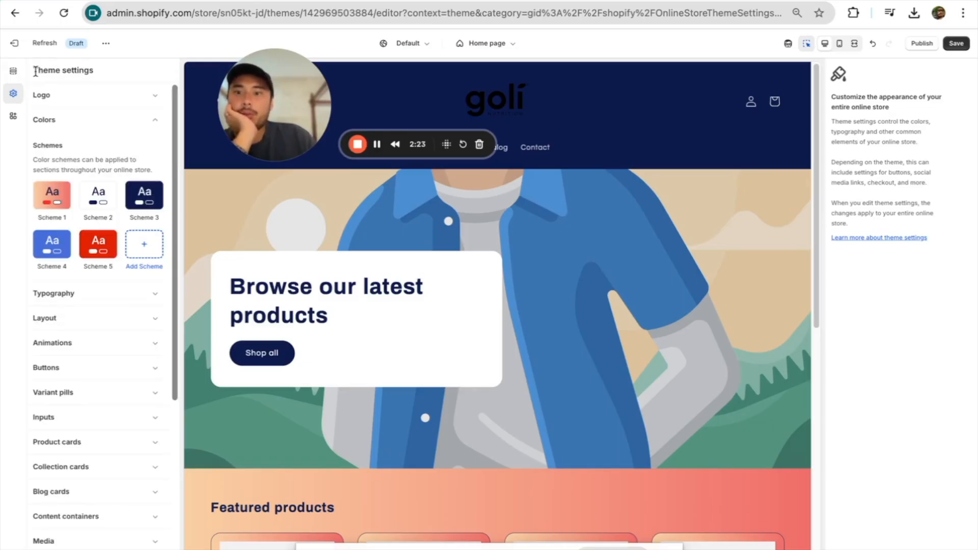
# Try light grey #F5F5F5 as color Scheme 3's background and settle on red #FF3636
pyautogui.click(141, 190)
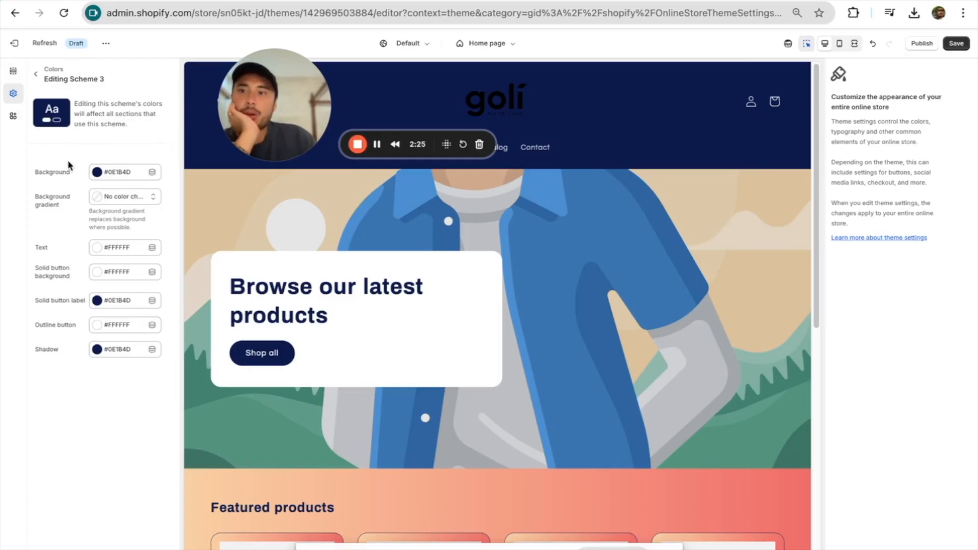
pyautogui.click(117, 173)
pyautogui.click(117, 318)
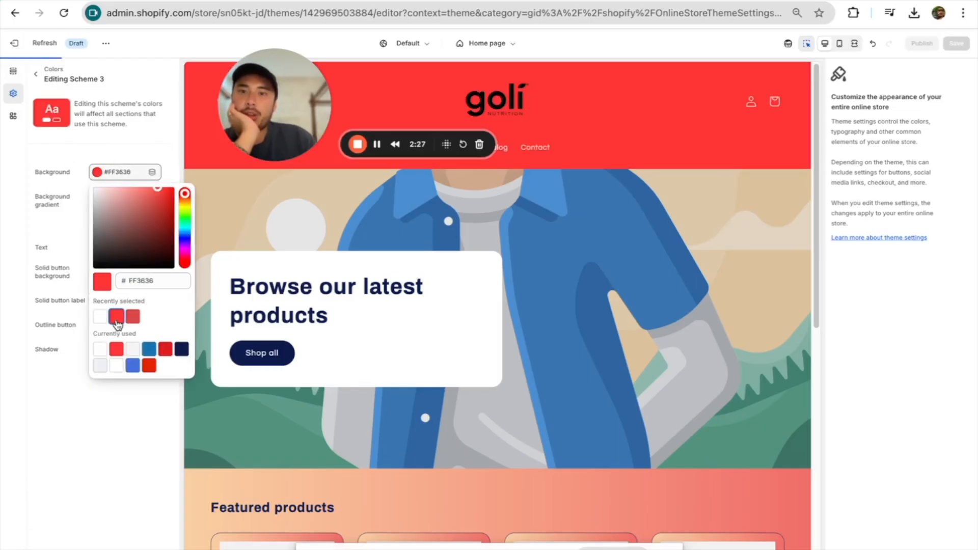
pyautogui.click(132, 350)
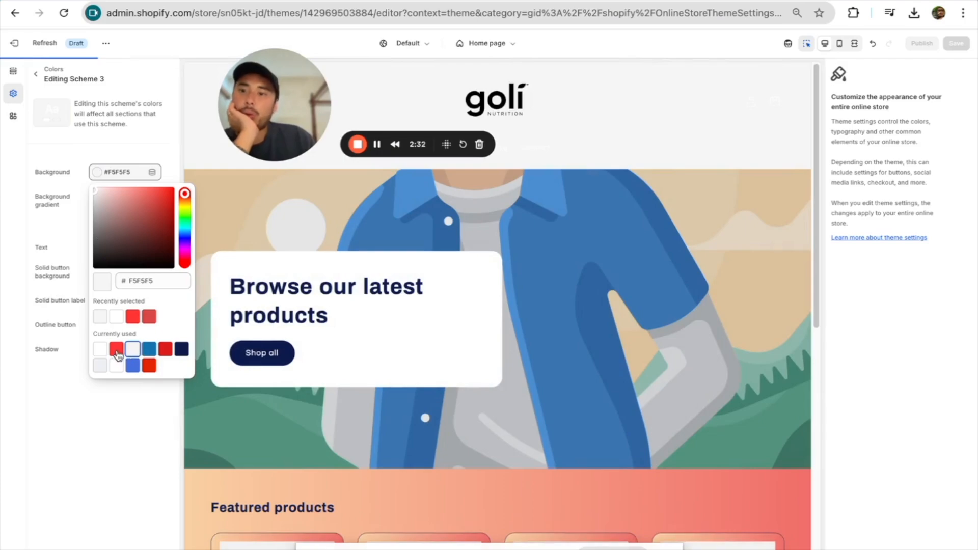
pyautogui.click(117, 352)
pyautogui.click(52, 253)
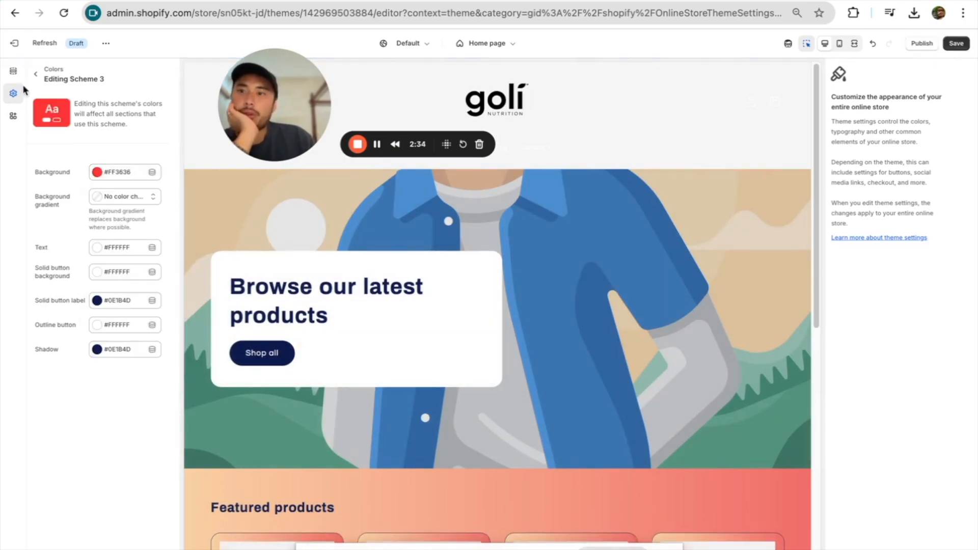
pyautogui.click(36, 74)
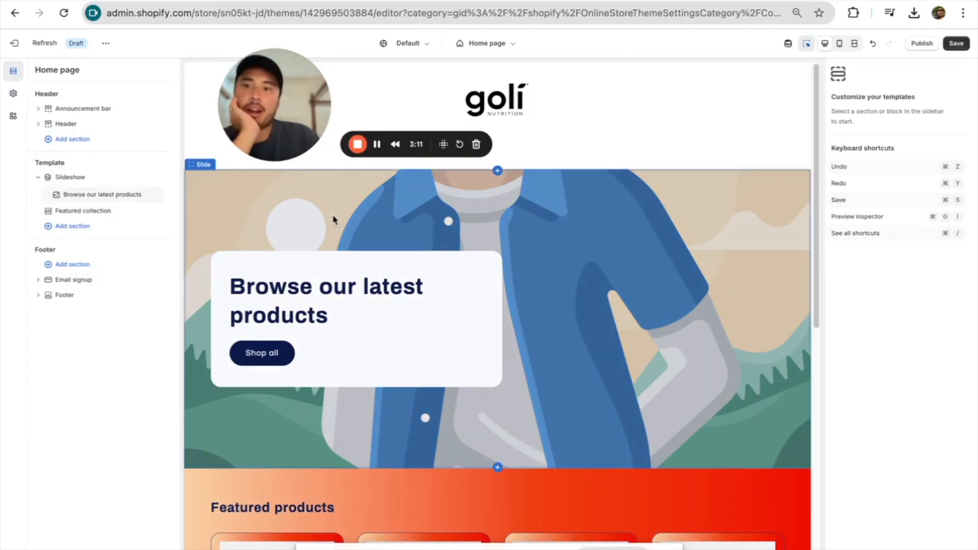
# Add an Image banner section below the Featured collection on the home page and duplicate it three times
pyautogui.click(331, 216)
pyautogui.click(51, 227)
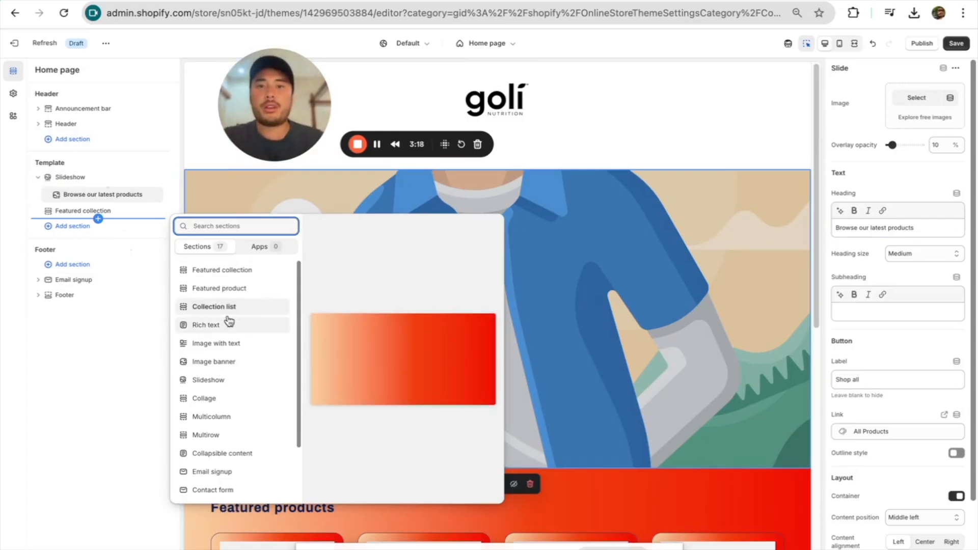
pyautogui.click(225, 360)
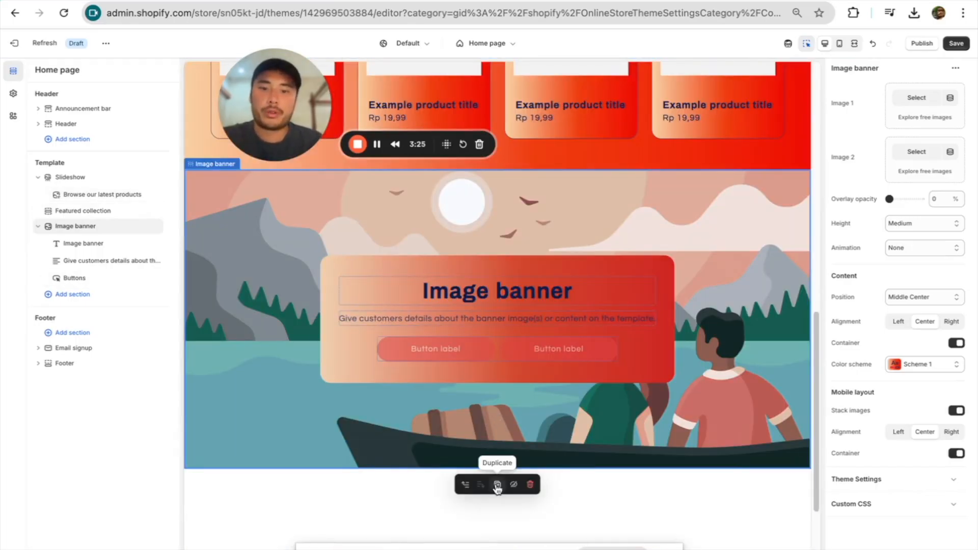
pyautogui.click(498, 486)
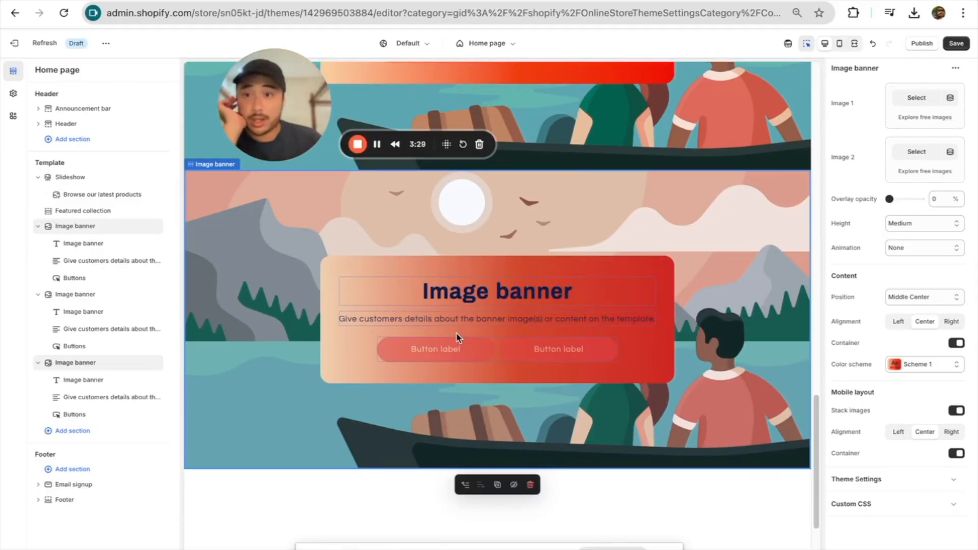
pyautogui.click(497, 484)
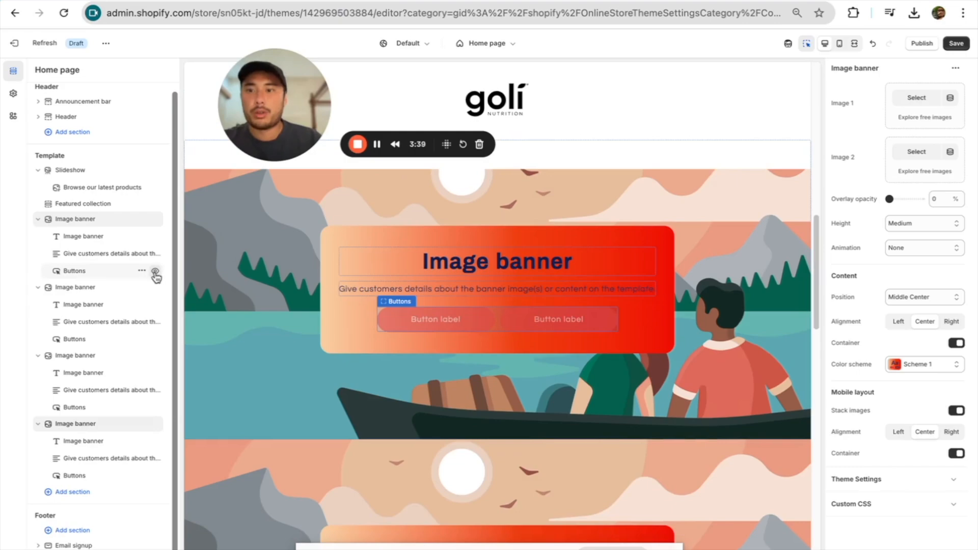
# Hide the heading, text and buttons blocks in all four Image banner sections
pyautogui.click(155, 271)
pyautogui.click(155, 253)
pyautogui.click(155, 236)
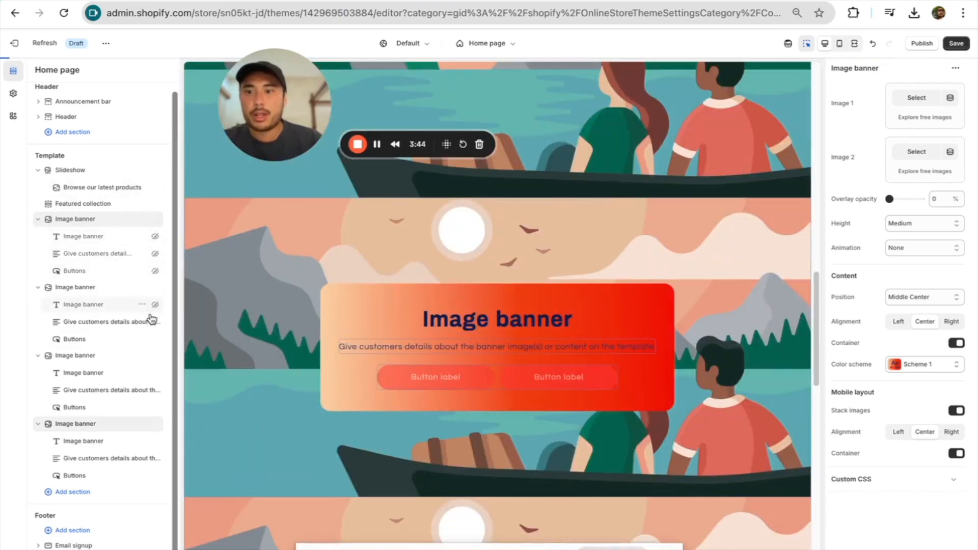
pyautogui.click(155, 305)
pyautogui.click(155, 321)
pyautogui.click(155, 340)
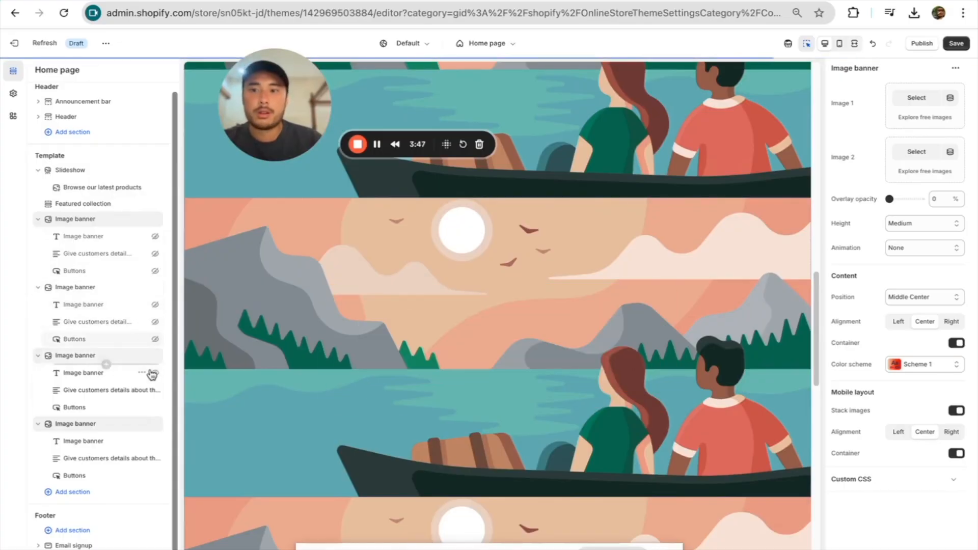
pyautogui.click(155, 377)
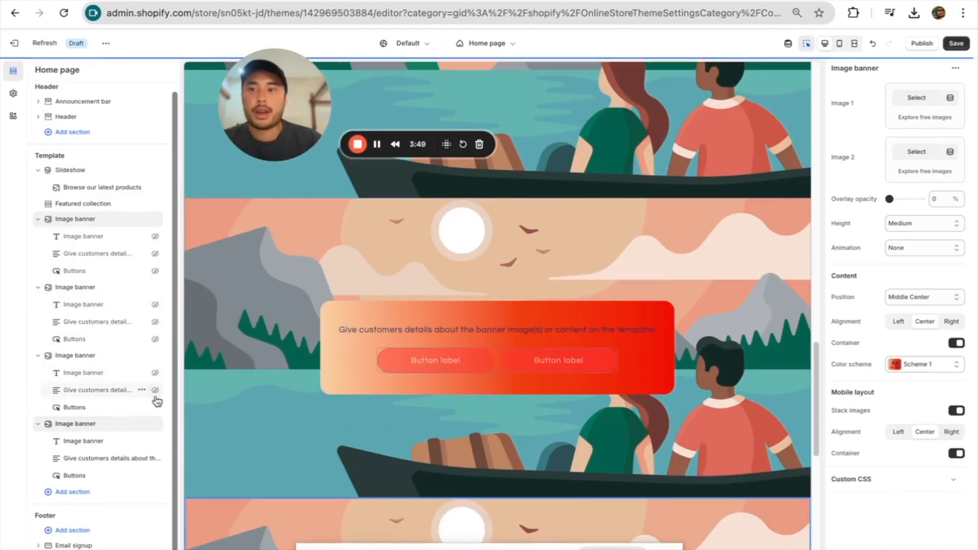
pyautogui.click(155, 390)
pyautogui.click(154, 407)
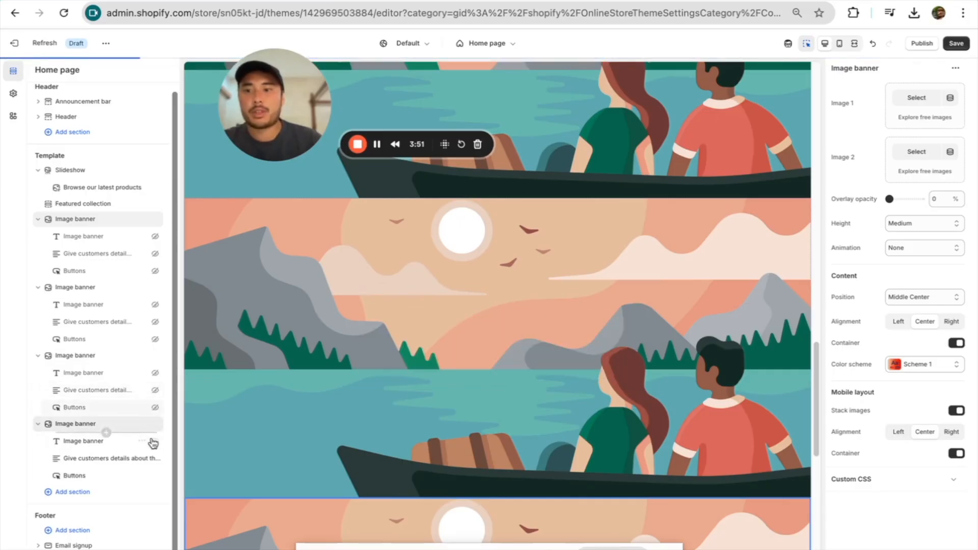
pyautogui.click(155, 441)
pyautogui.click(155, 458)
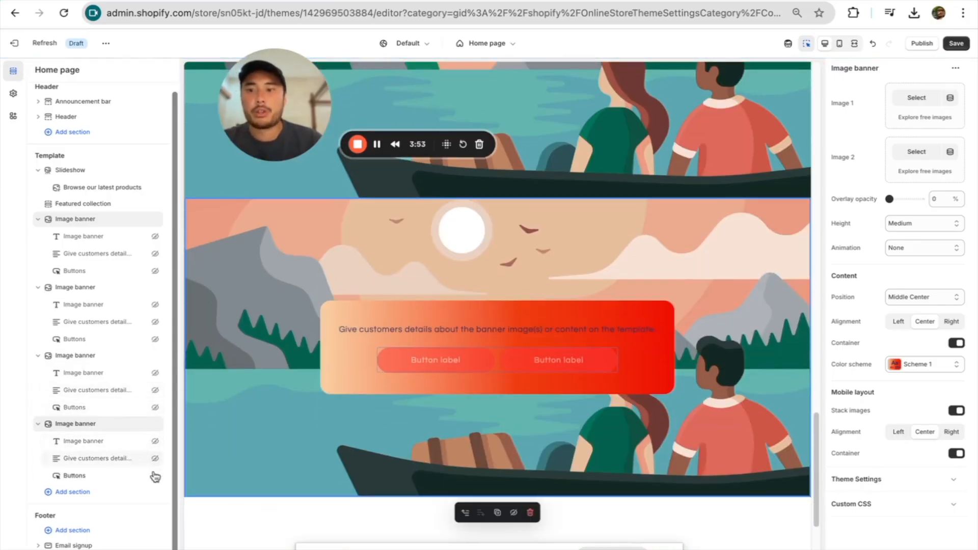
pyautogui.scroll(20, 381, 255)
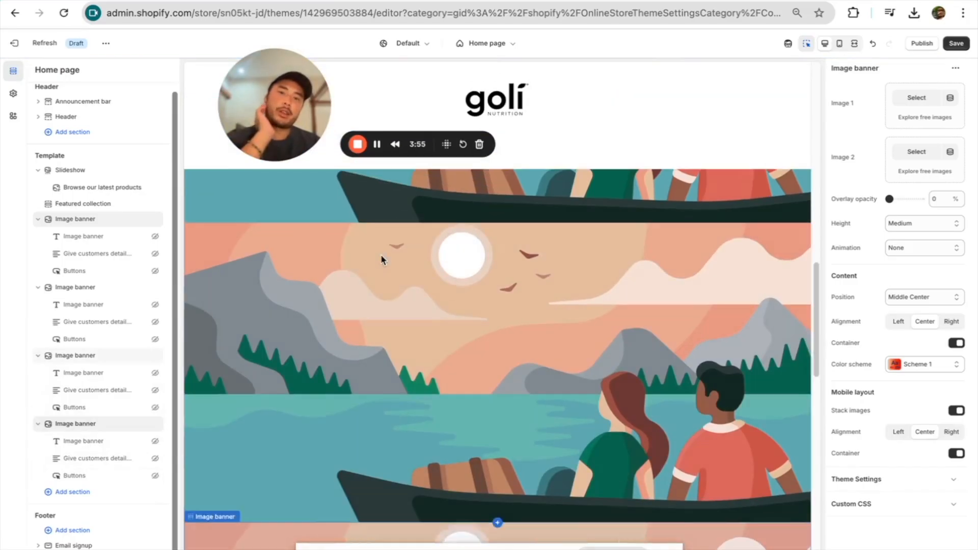
pyautogui.scroll(5, 356, 204)
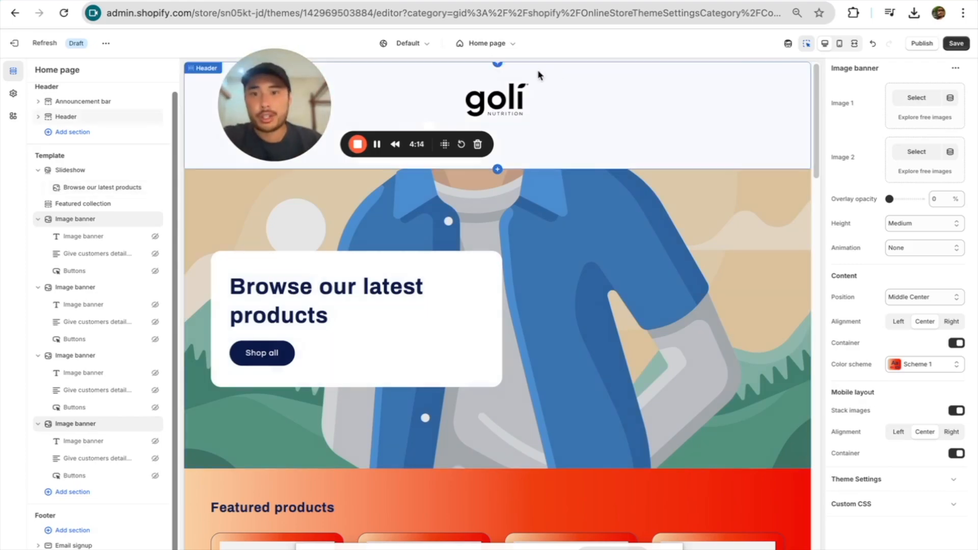
pyautogui.click(376, 147)
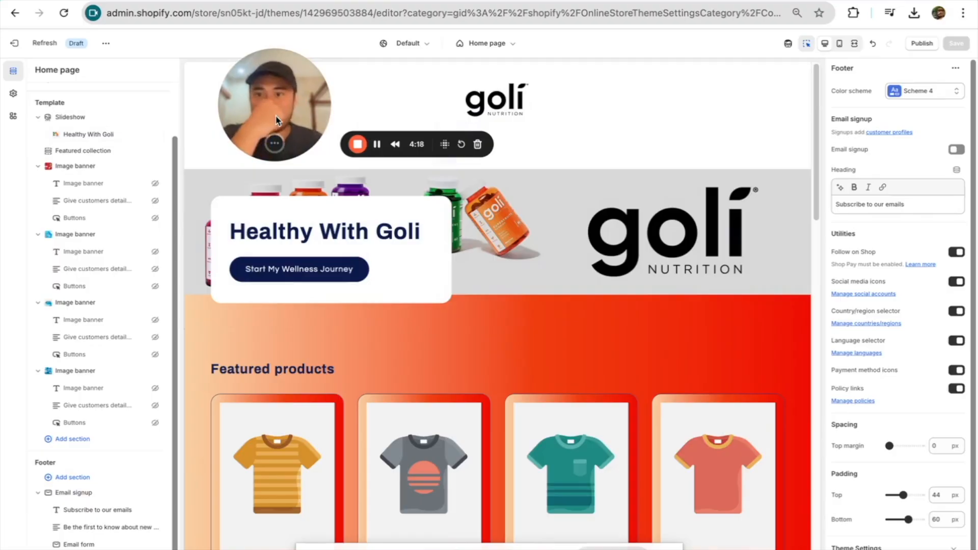
pyautogui.moveTo(258, 129); pyautogui.dragTo(85, 143)
# Review the home page banners and move the "Made with KSM-66 Ashwagandha" image banner below the "Ashwa Gummies" banner
pyautogui.scroll(-5, 484, 313)
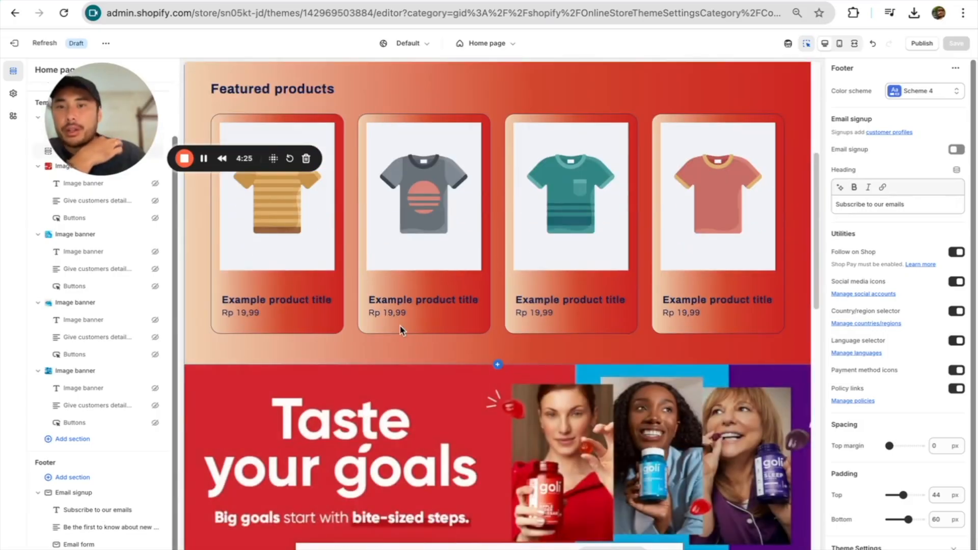
pyautogui.scroll(-4, 475, 255)
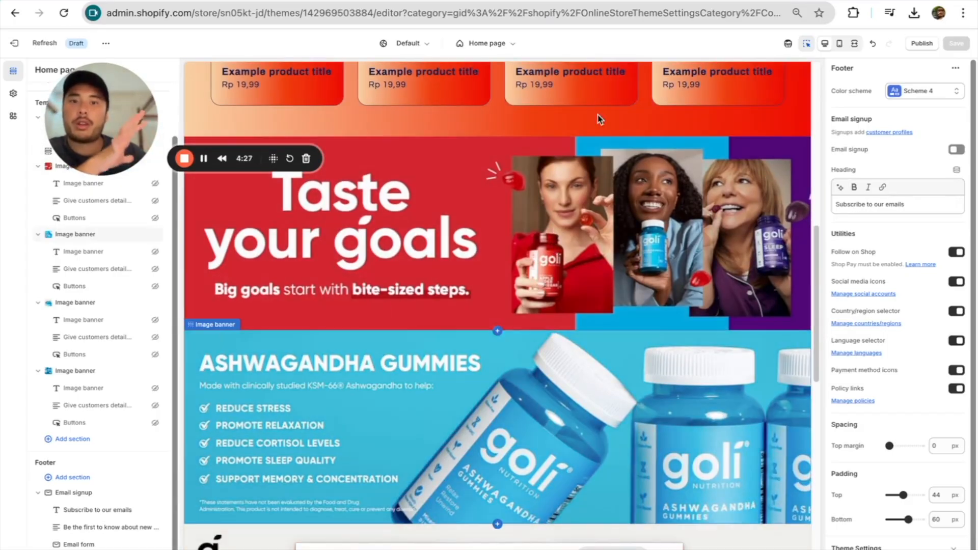
pyautogui.scroll(-6, 428, 315)
pyautogui.scroll(-4, 428, 316)
pyautogui.scroll(4, 429, 308)
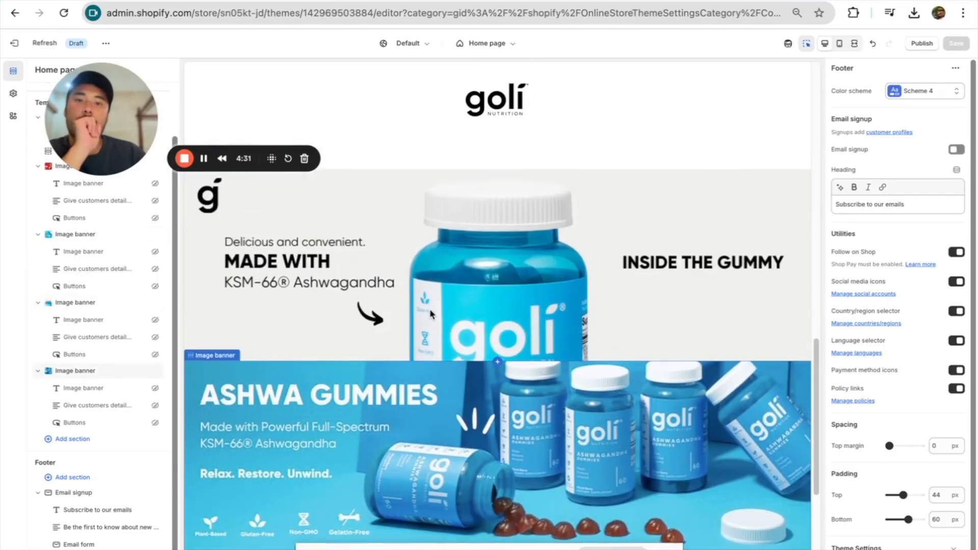
pyautogui.scroll(6, 430, 313)
pyautogui.scroll(-8, 417, 318)
pyautogui.click(271, 254)
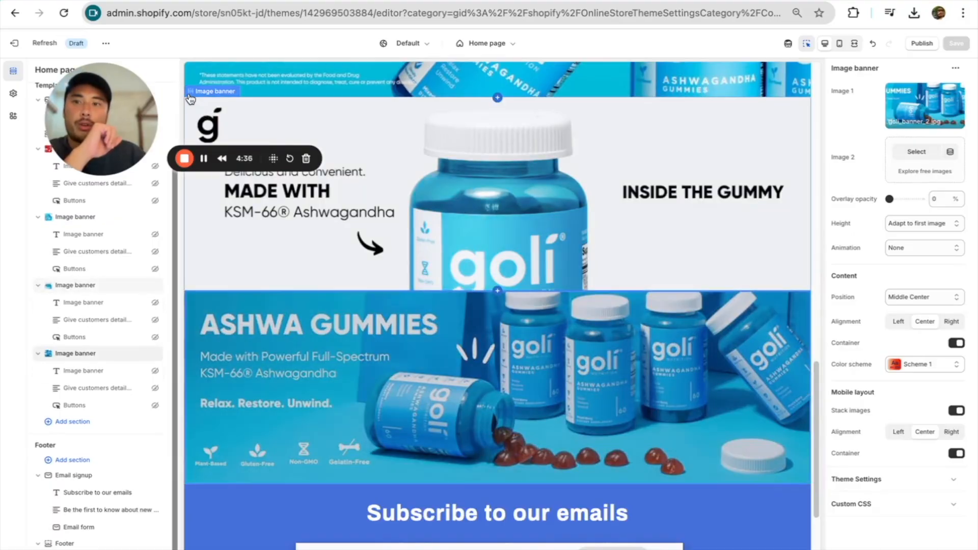
pyautogui.click(208, 188)
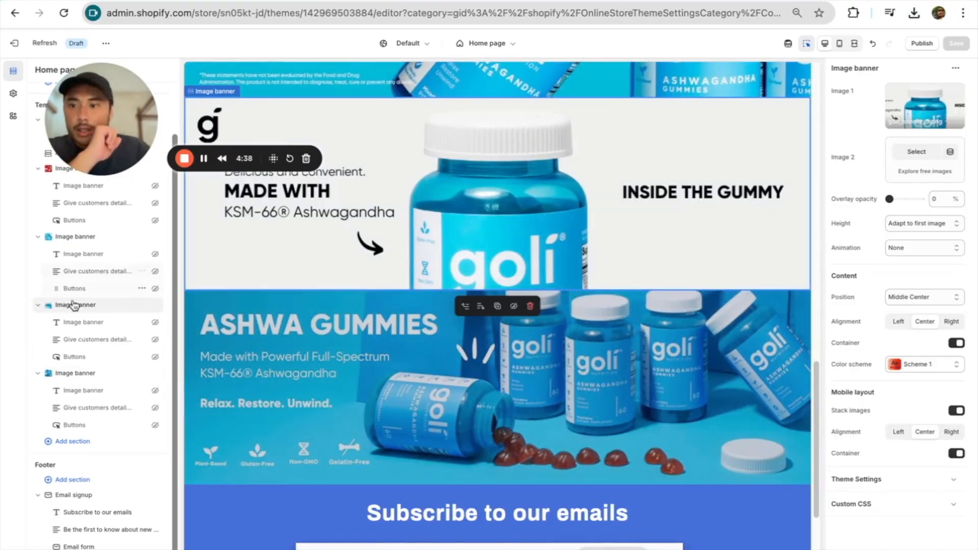
pyautogui.moveTo(48, 309); pyautogui.dragTo(50, 414)
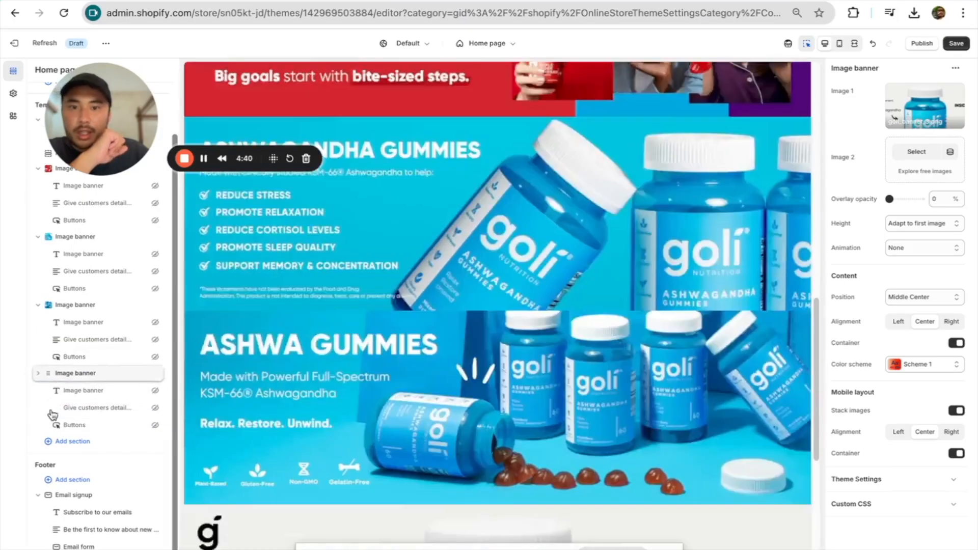
# Check the home page preview, save the Refresh theme changes and exit the theme editor
pyautogui.scroll(7, 364, 292)
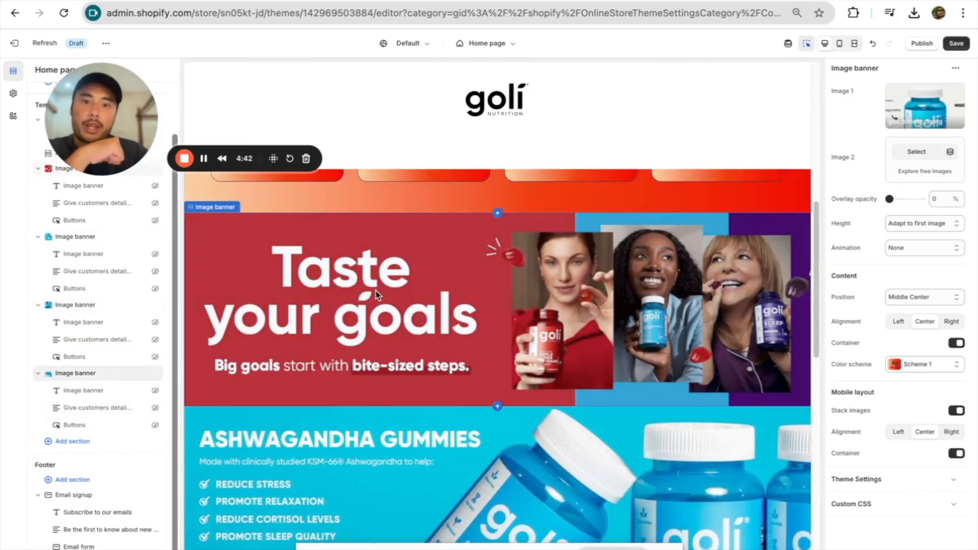
pyautogui.scroll(10, 376, 296)
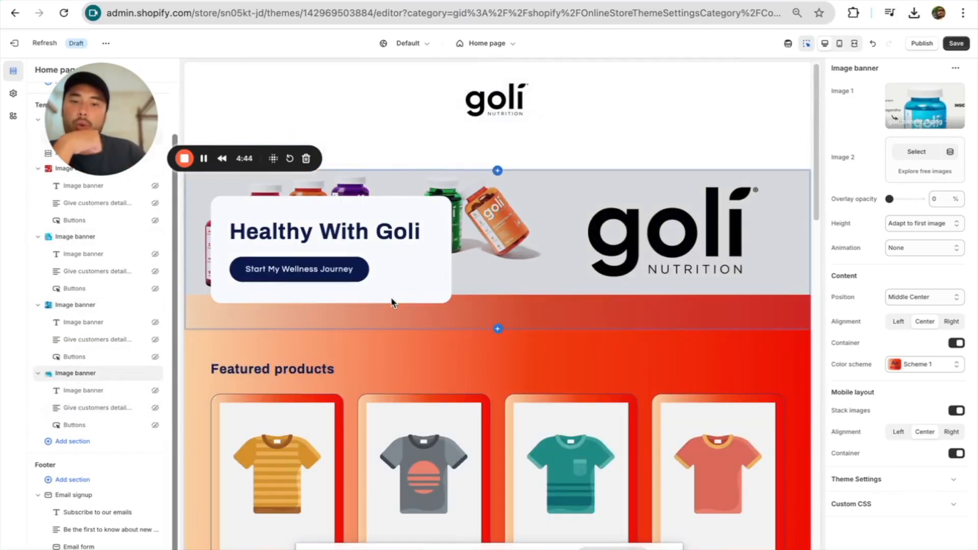
pyautogui.scroll(-4, 398, 298)
pyautogui.scroll(4, 390, 181)
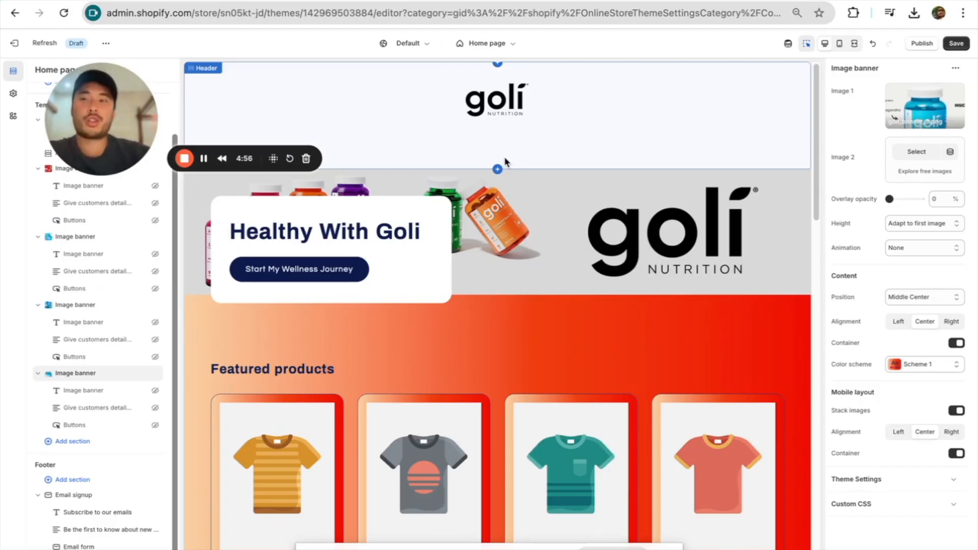
pyautogui.moveTo(490, 1)
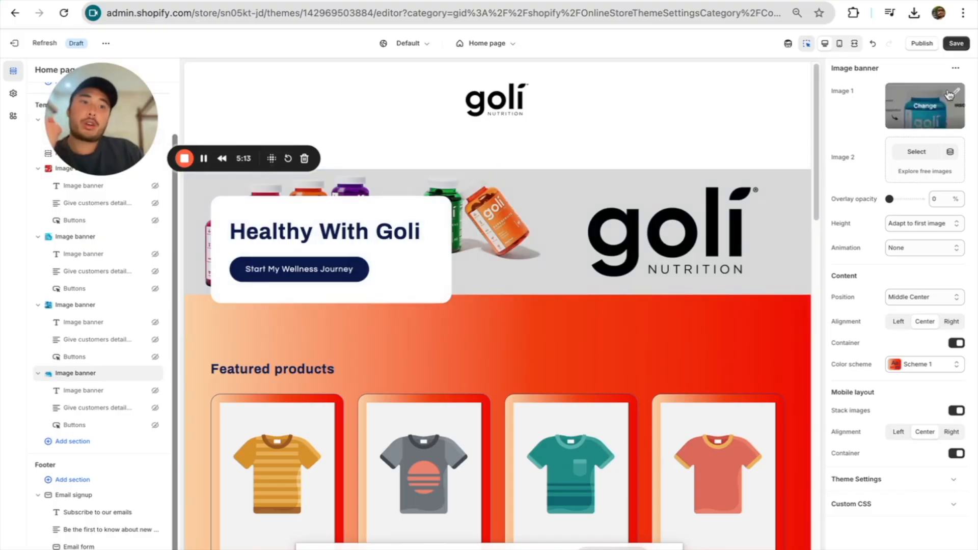
pyautogui.click(954, 45)
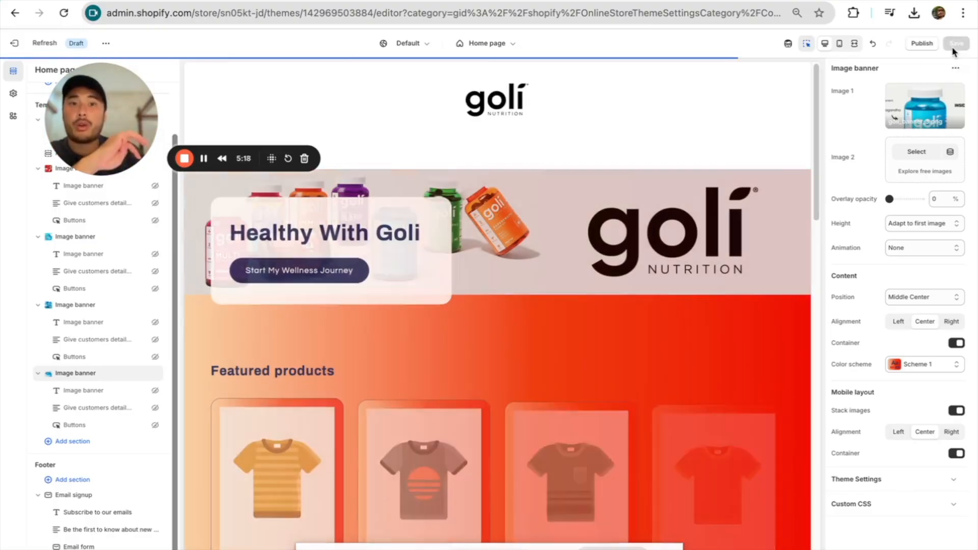
pyautogui.click(14, 45)
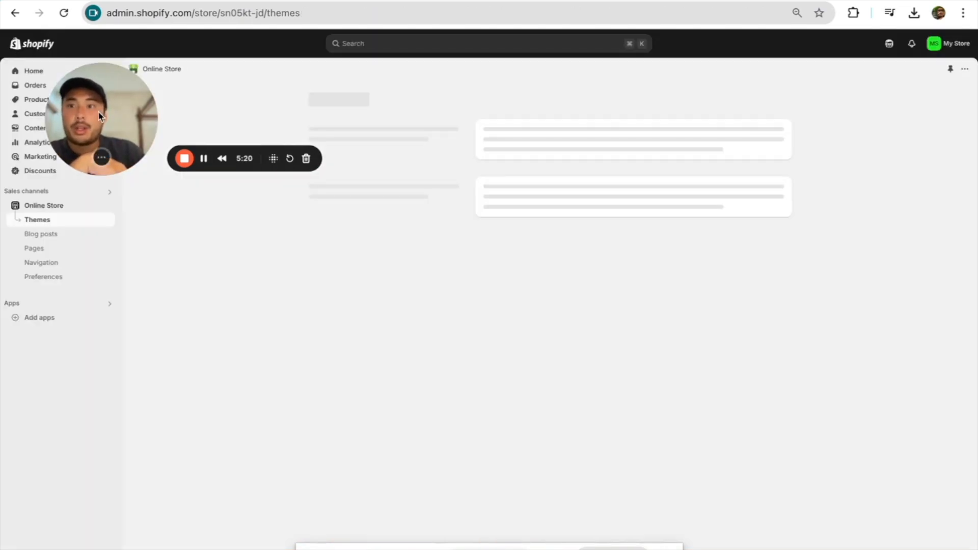
pyautogui.moveTo(99, 103); pyautogui.dragTo(401, 72)
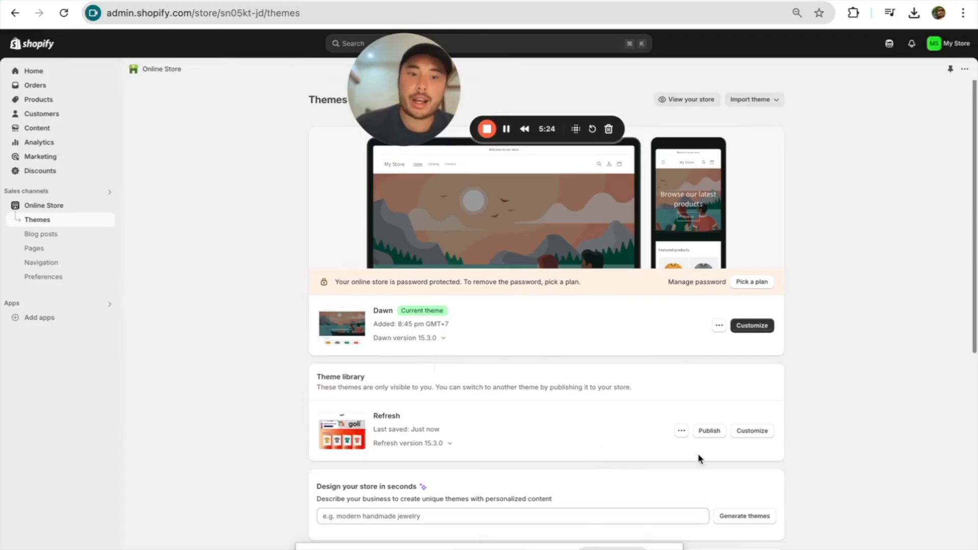
pyautogui.click(708, 431)
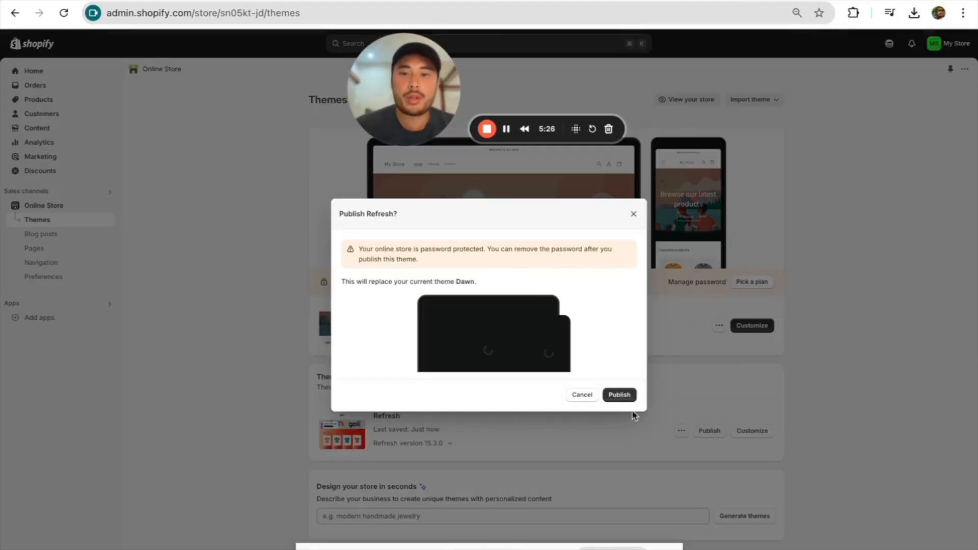
pyautogui.click(577, 396)
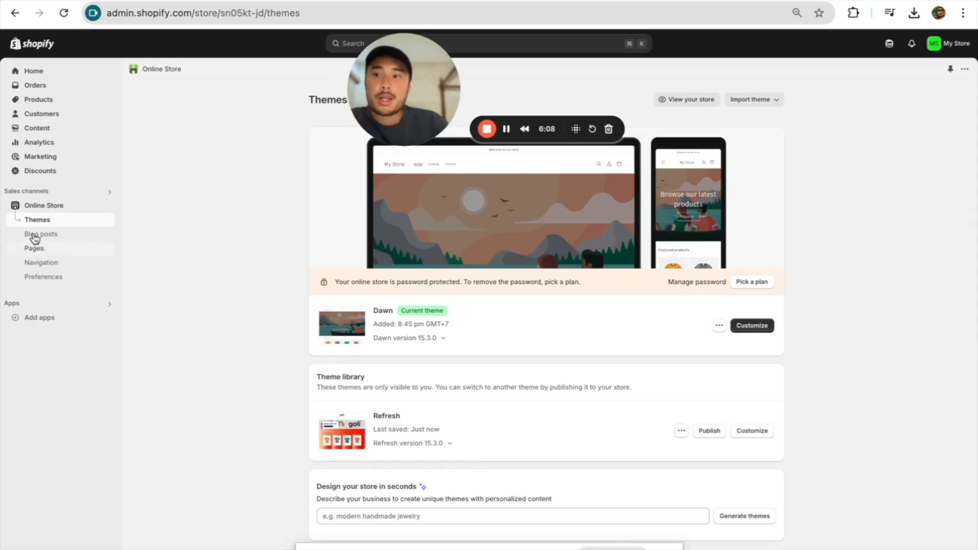
# Open the marketing automation templates and examine the email options for new subscribers, abandoned product browse, post-purchase upsells and abandoned carts
pyautogui.click(35, 156)
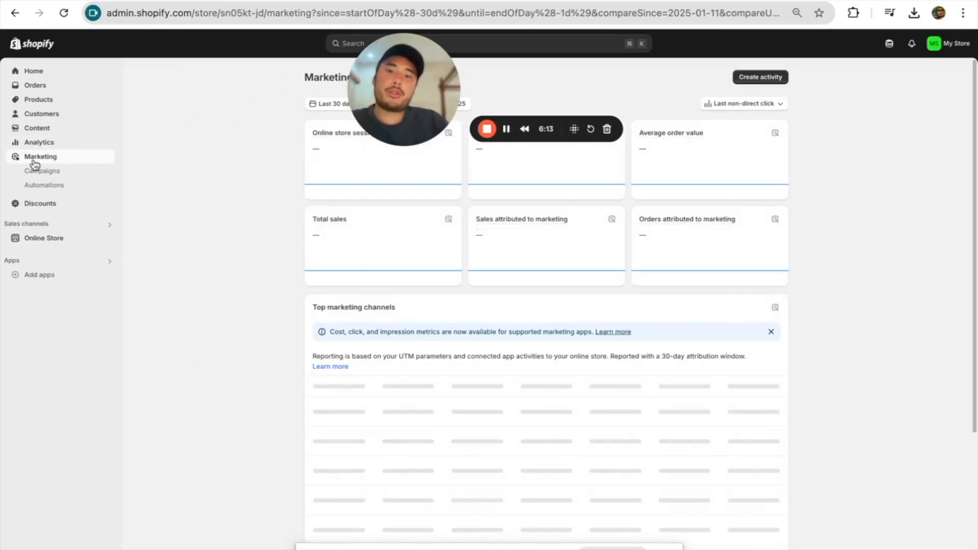
pyautogui.click(65, 186)
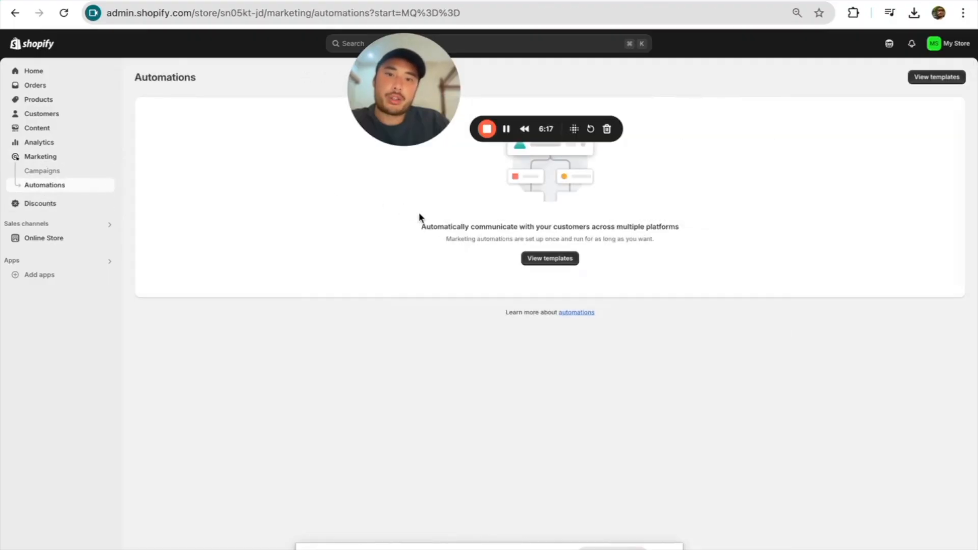
pyautogui.click(530, 258)
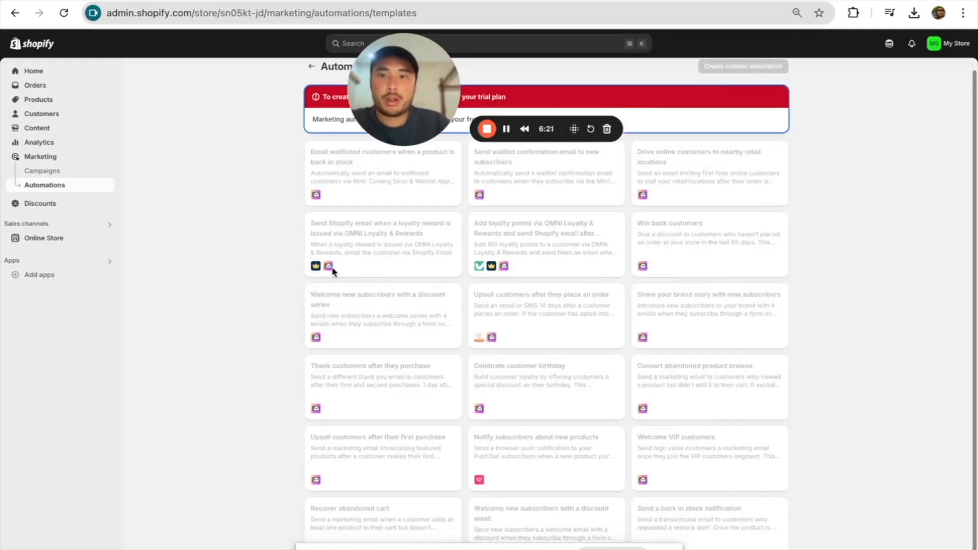
pyautogui.moveTo(437, 89); pyautogui.dragTo(246, 117)
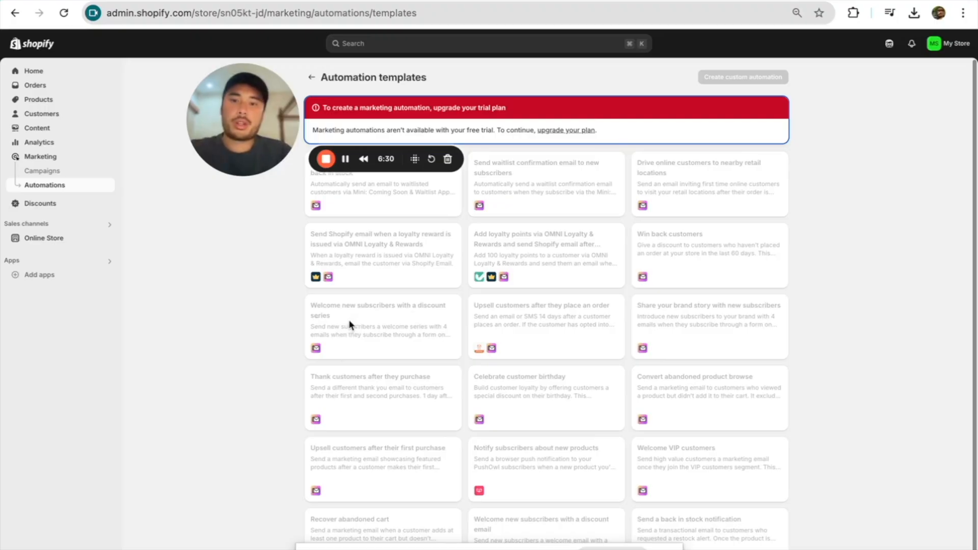
pyautogui.scroll(5, 353, 342)
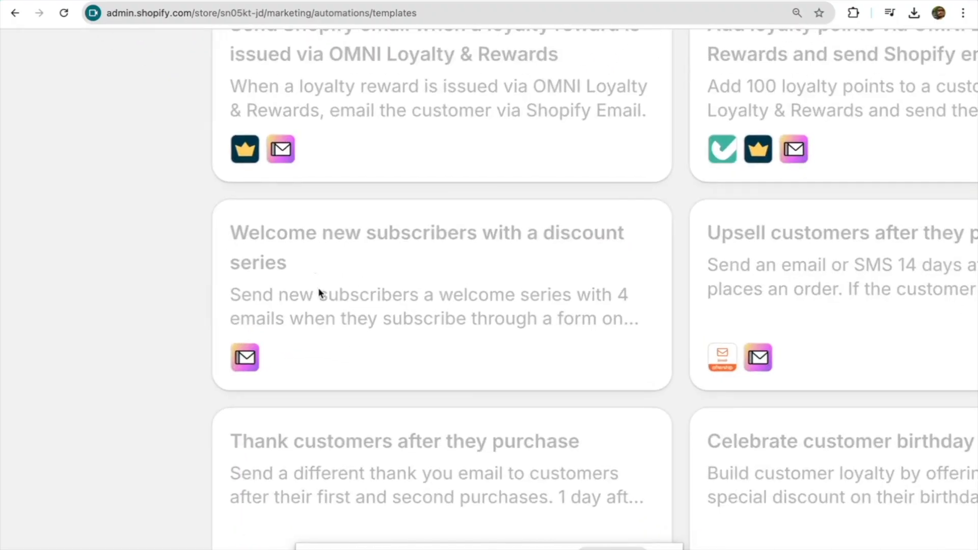
pyautogui.scroll(-5, 318, 287)
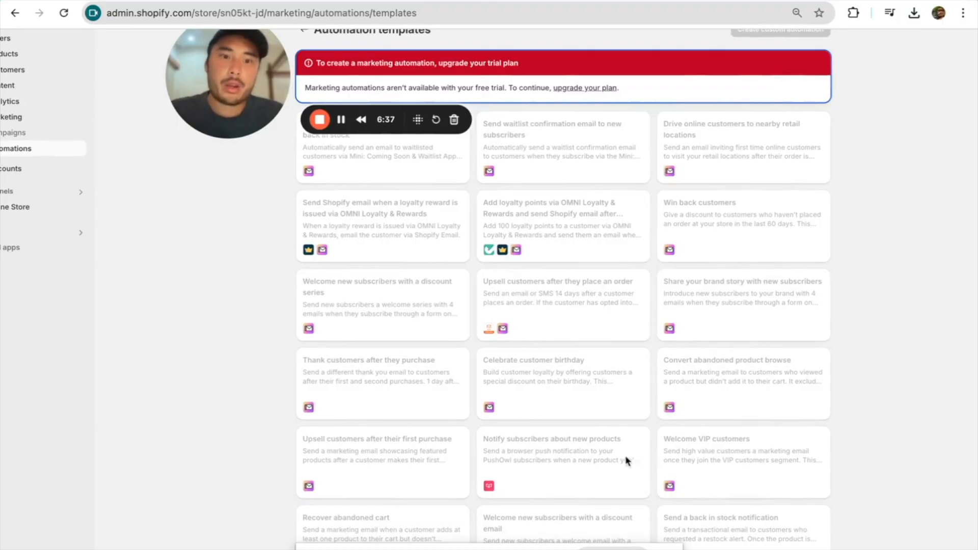
pyautogui.scroll(3, 740, 377)
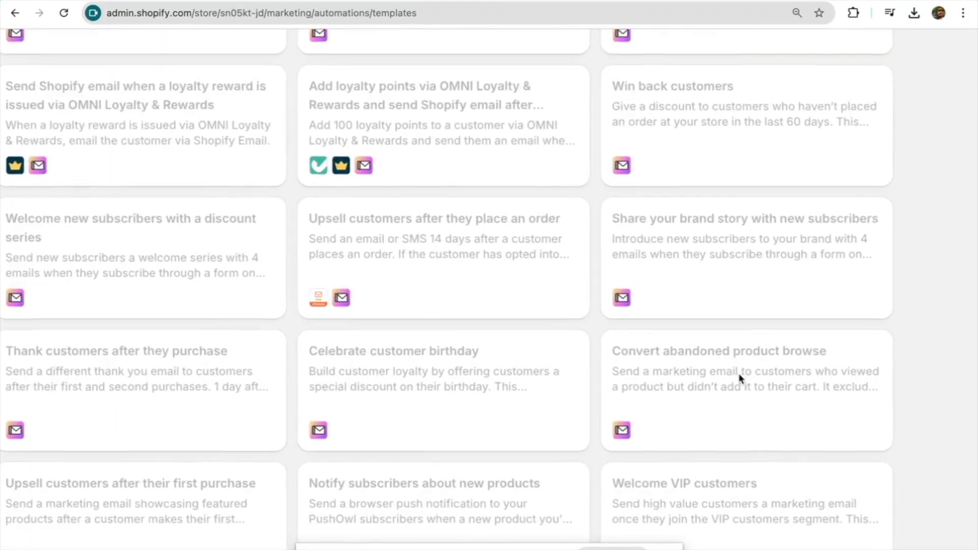
pyautogui.scroll(-5, 738, 376)
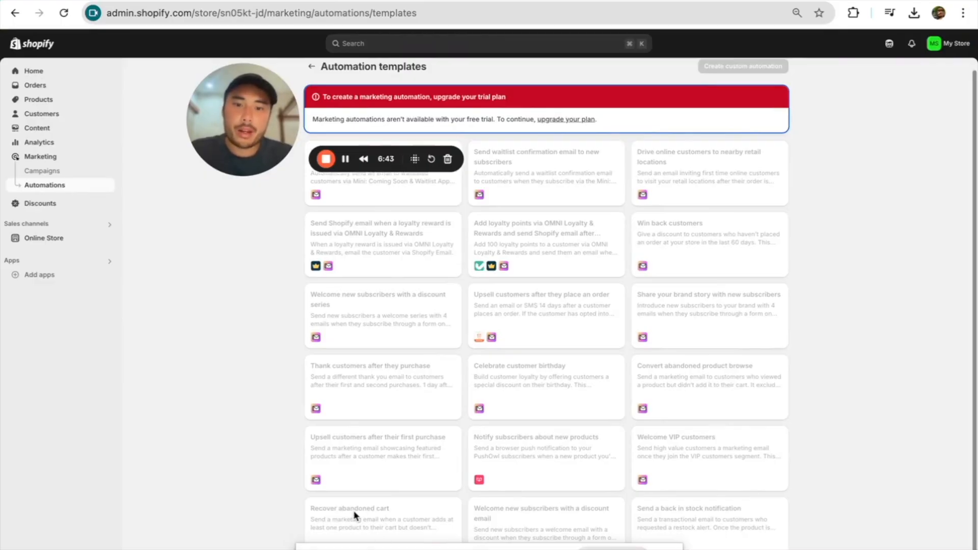
pyautogui.scroll(5, 355, 514)
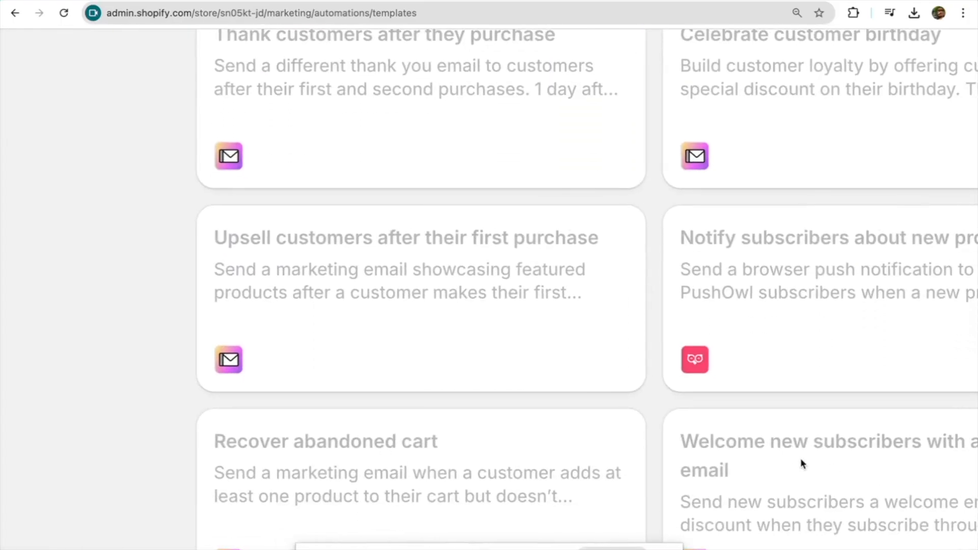
pyautogui.scroll(-5, 800, 458)
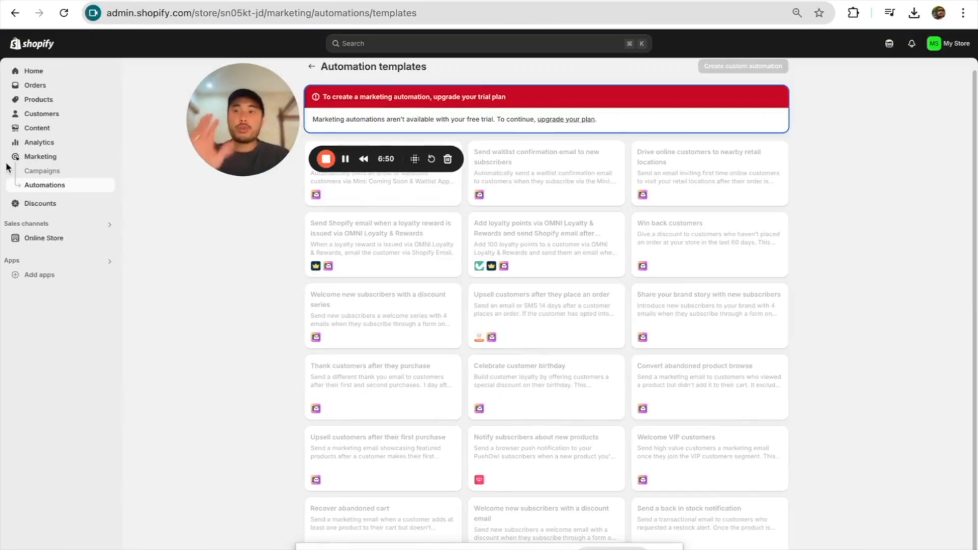
# Open the store's blog posts under Content and start creating a new blog post
pyautogui.click(67, 128)
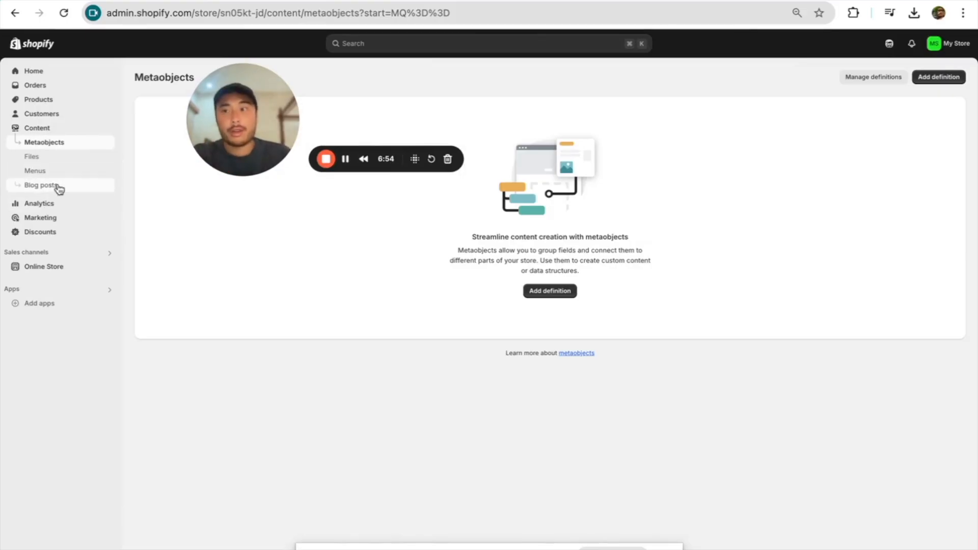
pyautogui.click(57, 186)
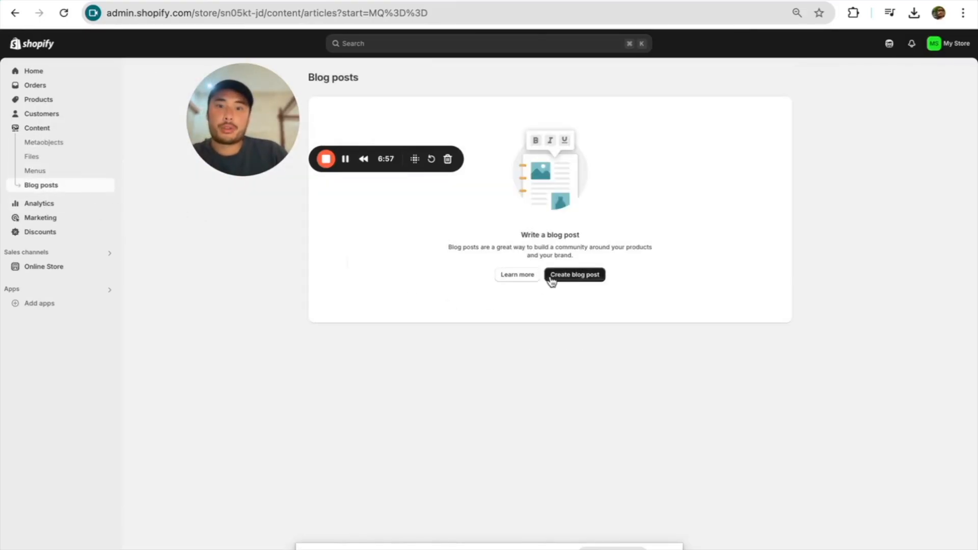
pyautogui.click(549, 278)
pyautogui.click(482, 130)
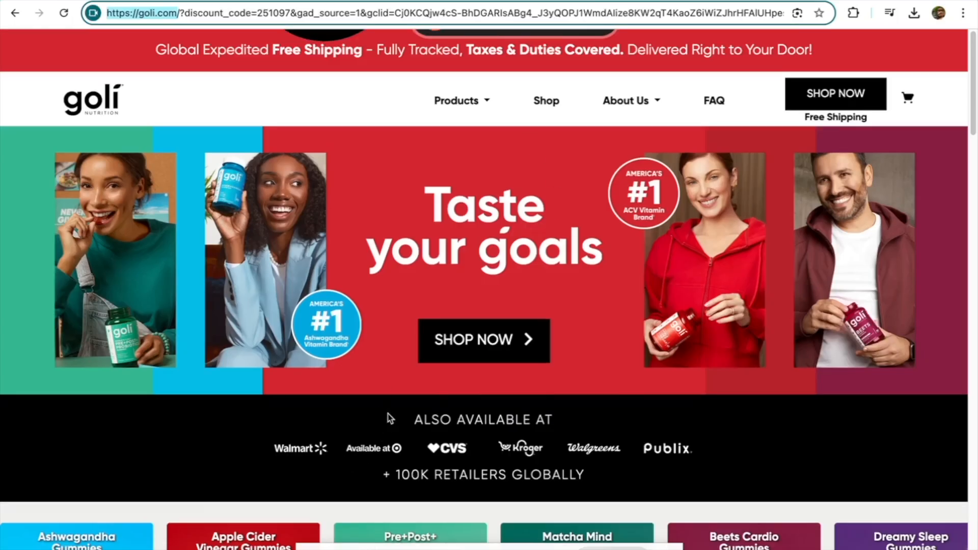
# Switch to the Goli website and examine its home page from the main banner and product range through the customer reviews
pyautogui.scroll(-4, 389, 415)
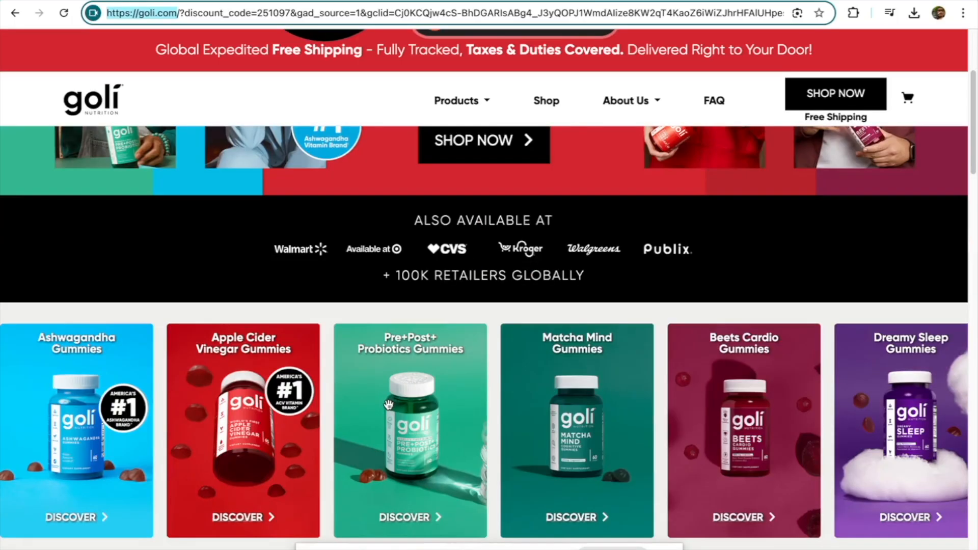
pyautogui.scroll(-3, 338, 323)
pyautogui.scroll(6, 356, 332)
pyautogui.scroll(-2, 206, 381)
pyautogui.scroll(-2, 206, 381)
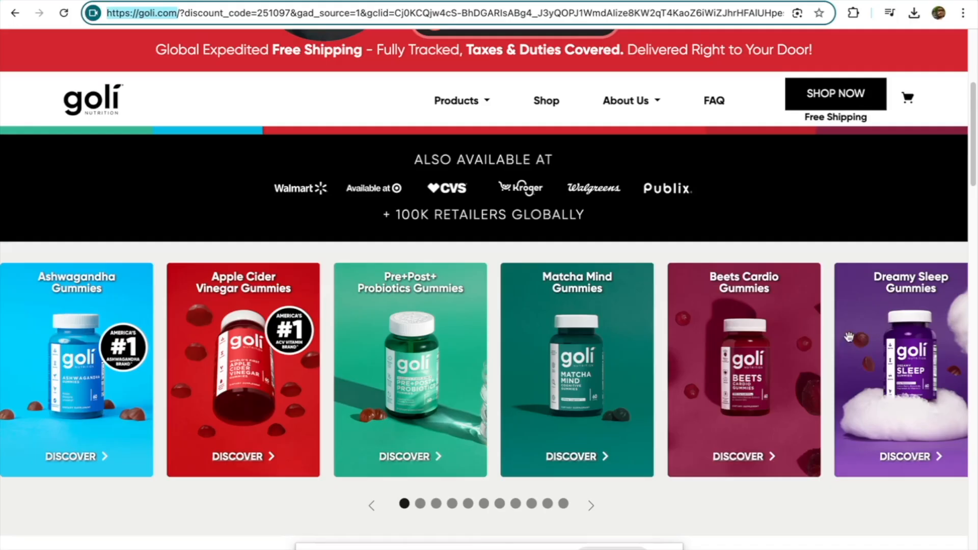
pyautogui.scroll(-5, 293, 360)
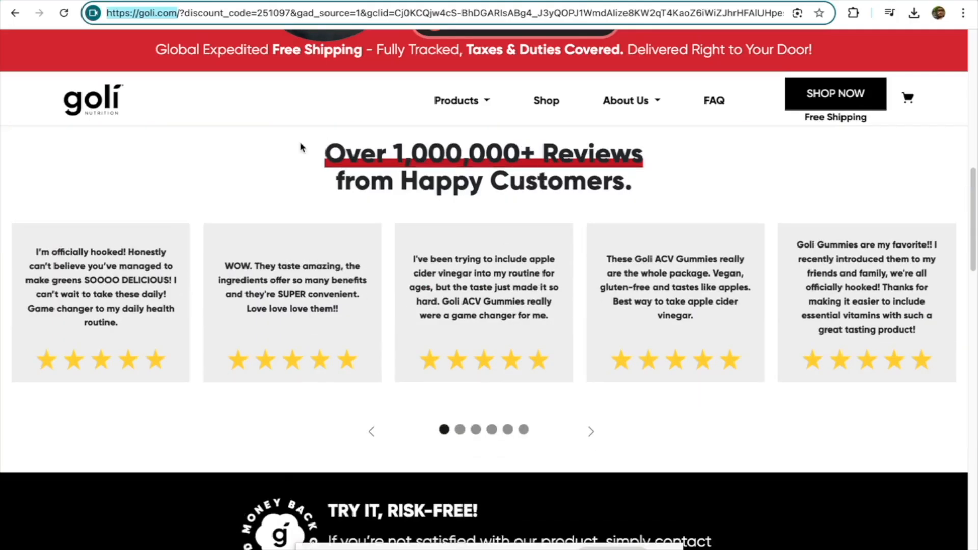
pyautogui.scroll(-2, 351, 316)
pyautogui.scroll(10, 382, 301)
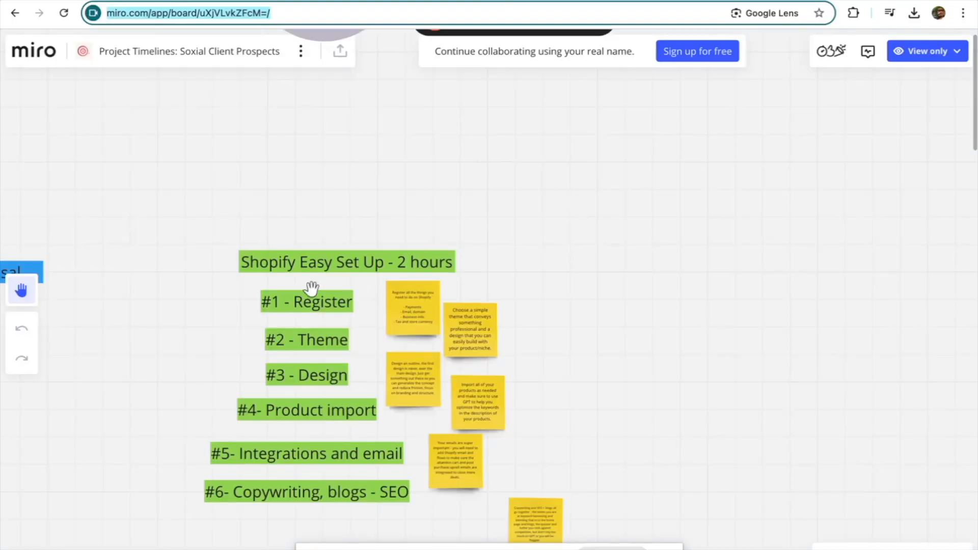
# Switch to the Miro board and review the six stages of the "Shopify Easy Set Up - 2 hours" outline
pyautogui.scroll(-3, 356, 282)
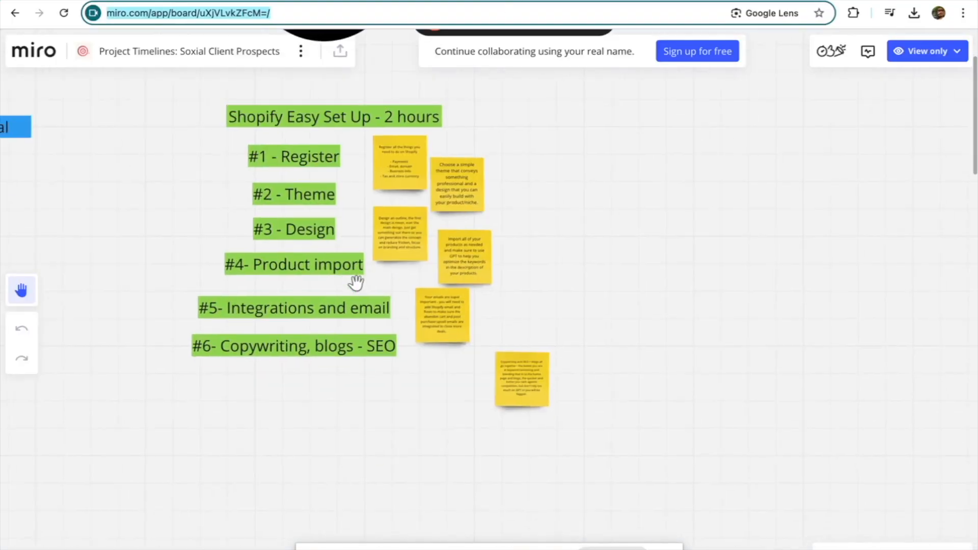
pyautogui.scroll(6, 373, 220)
pyautogui.scroll(-5, 375, 220)
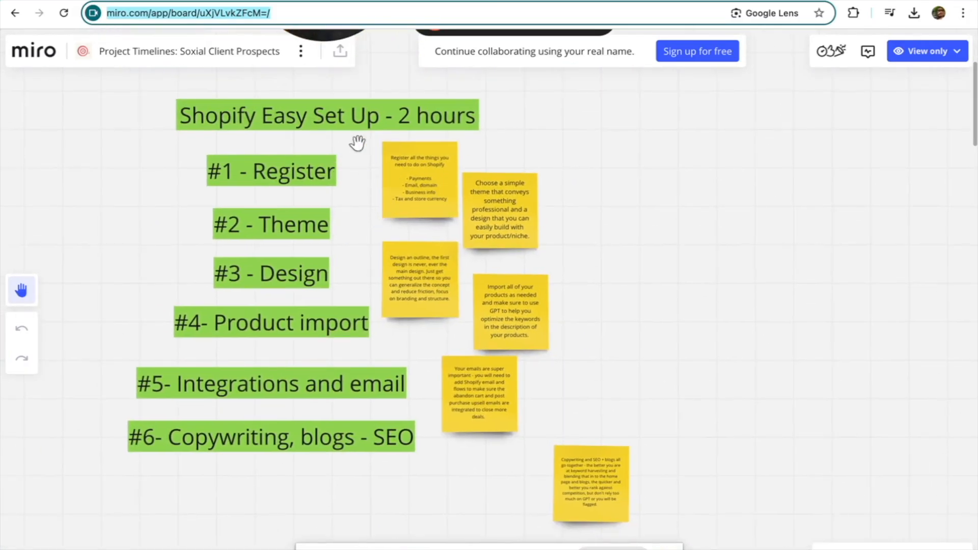
pyautogui.scroll(-5, 357, 146)
pyautogui.moveTo(327, 39); pyautogui.dragTo(598, 231)
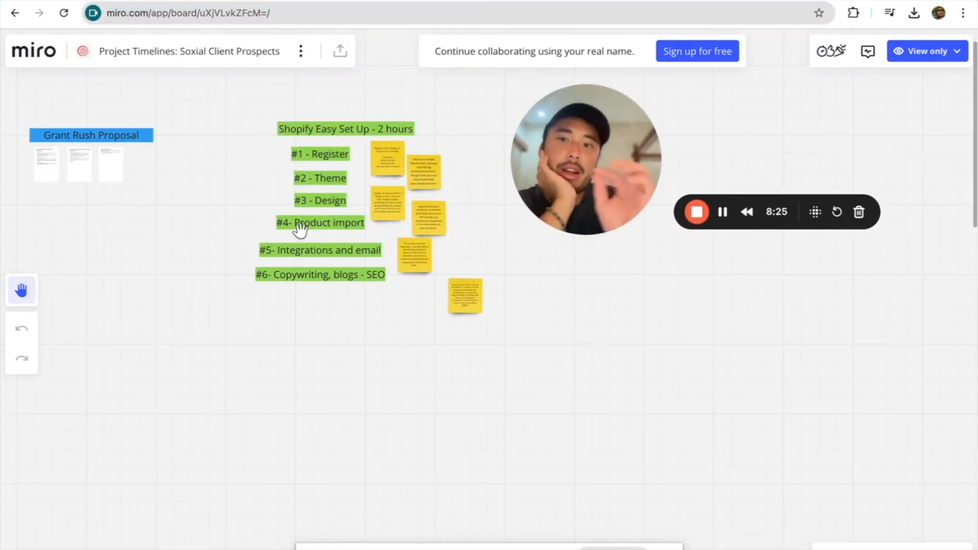
pyautogui.scroll(3, 300, 229)
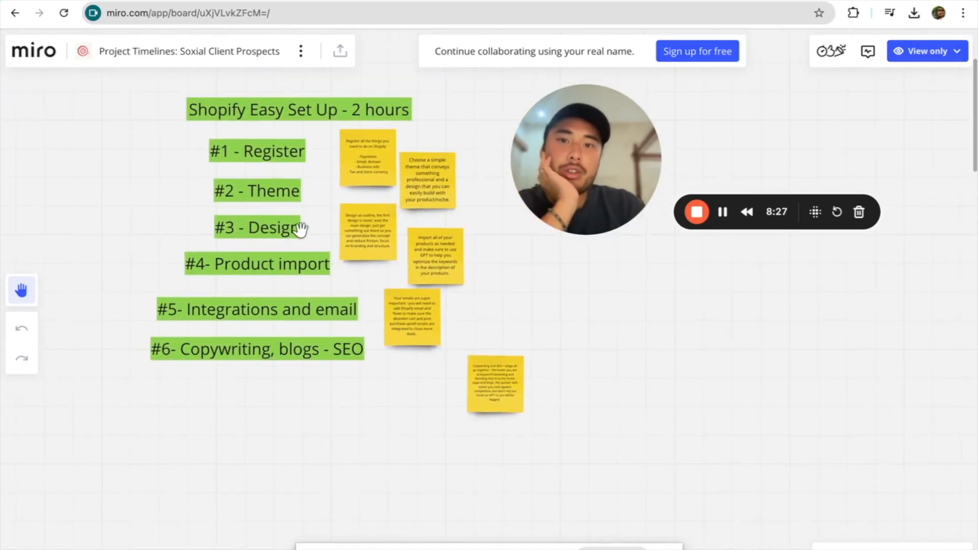